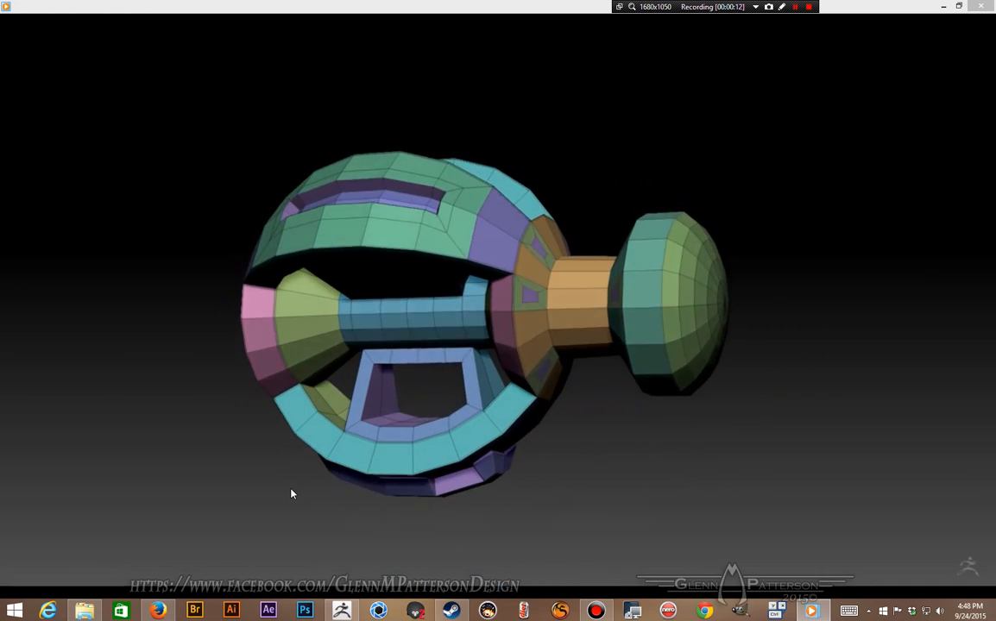
- Close the drone construction video and bring the Gumroad page in Firefox to the front
mouse_move(264, 494)
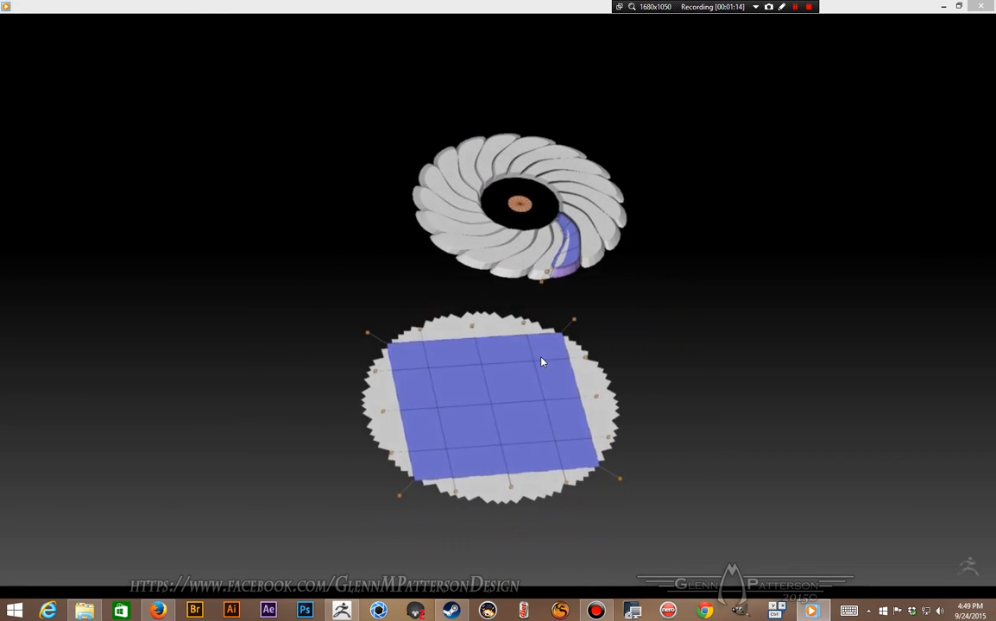
mouse_move(629, 437)
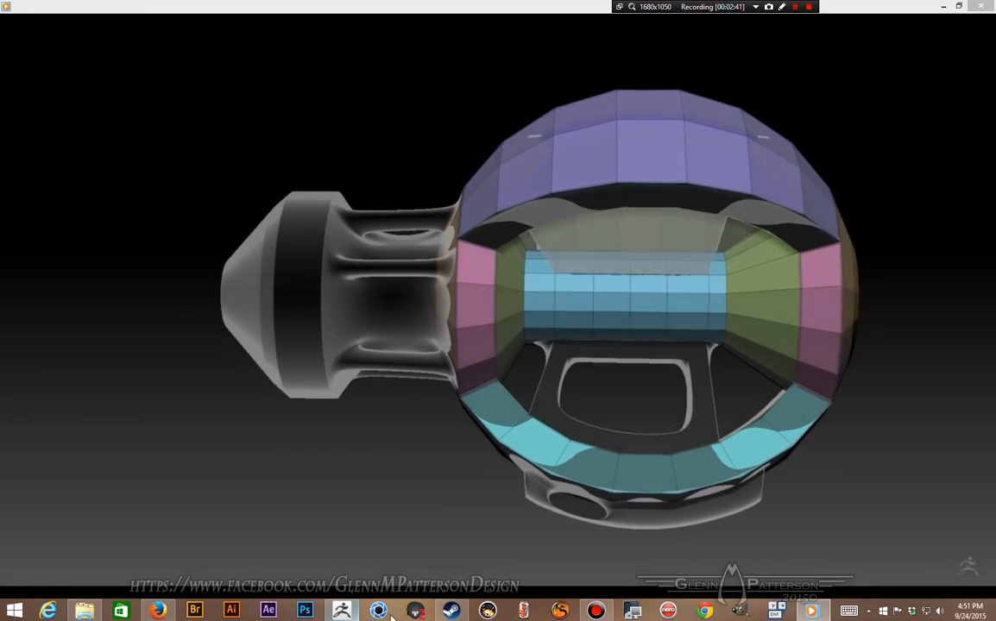
click(989, 8)
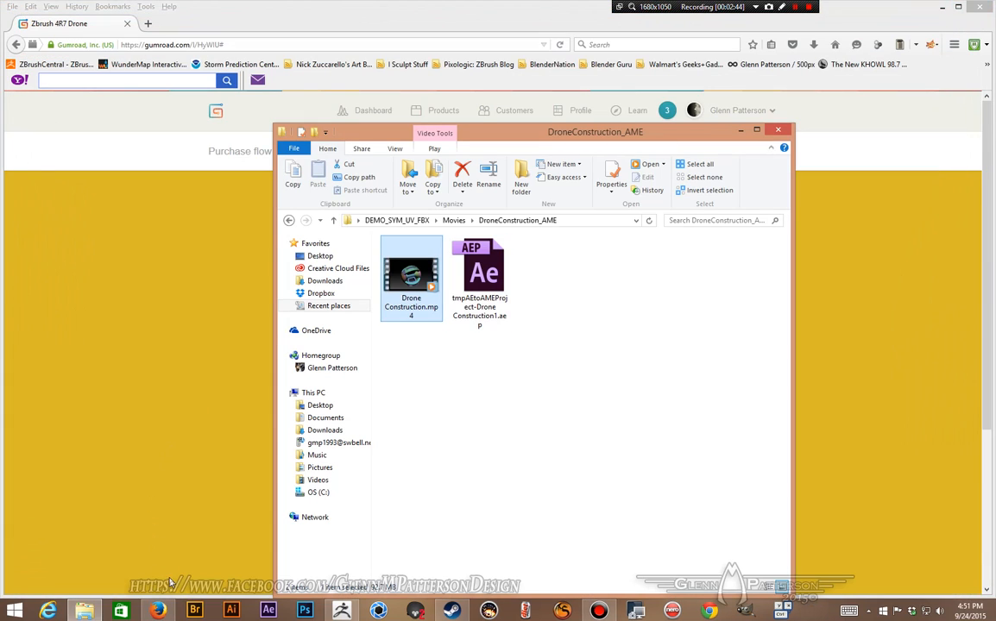
click(897, 14)
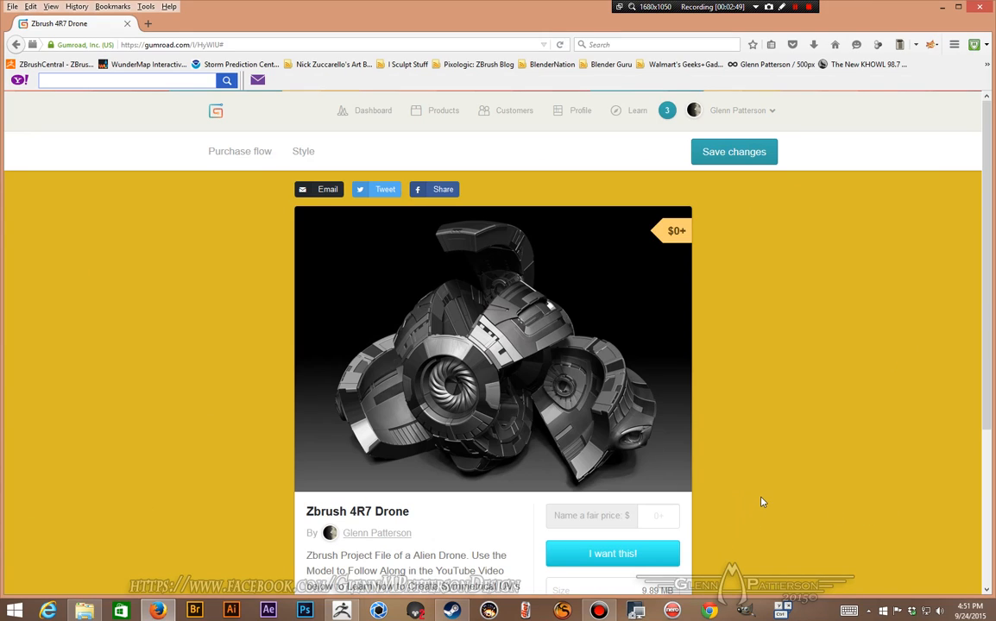
- Look over the Zbrush 4R7 Drone product page, including its description and usage terms
scroll(767, 493, down, 5)
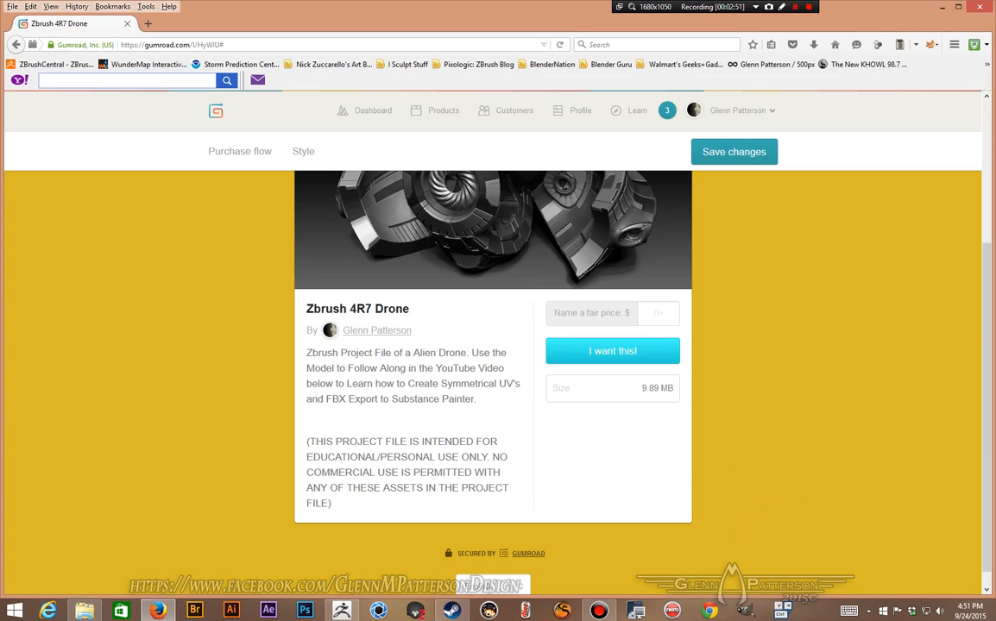
scroll(774, 385, up, 5)
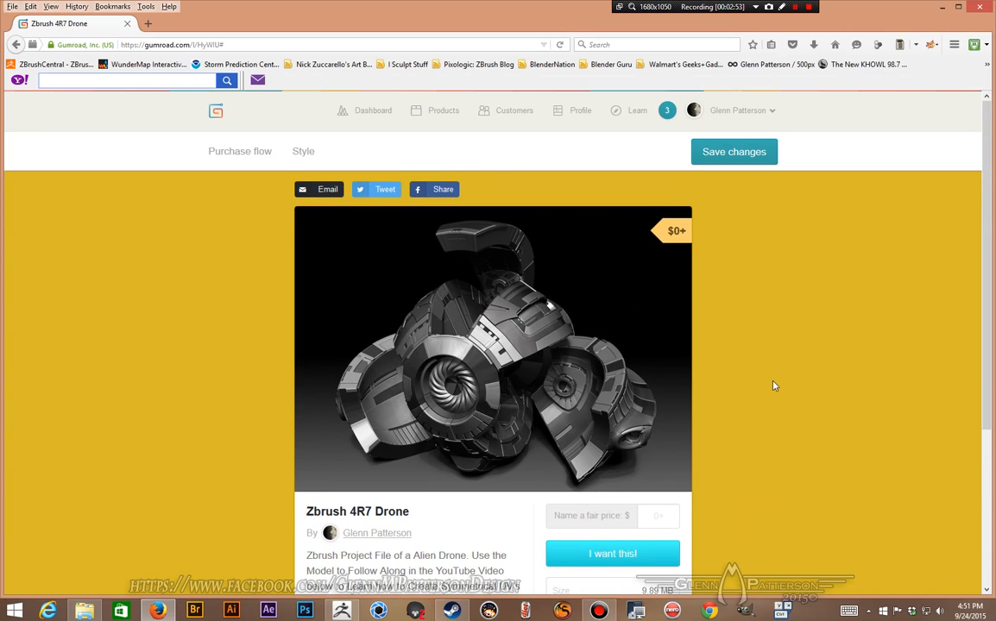
scroll(773, 386, down, 2)
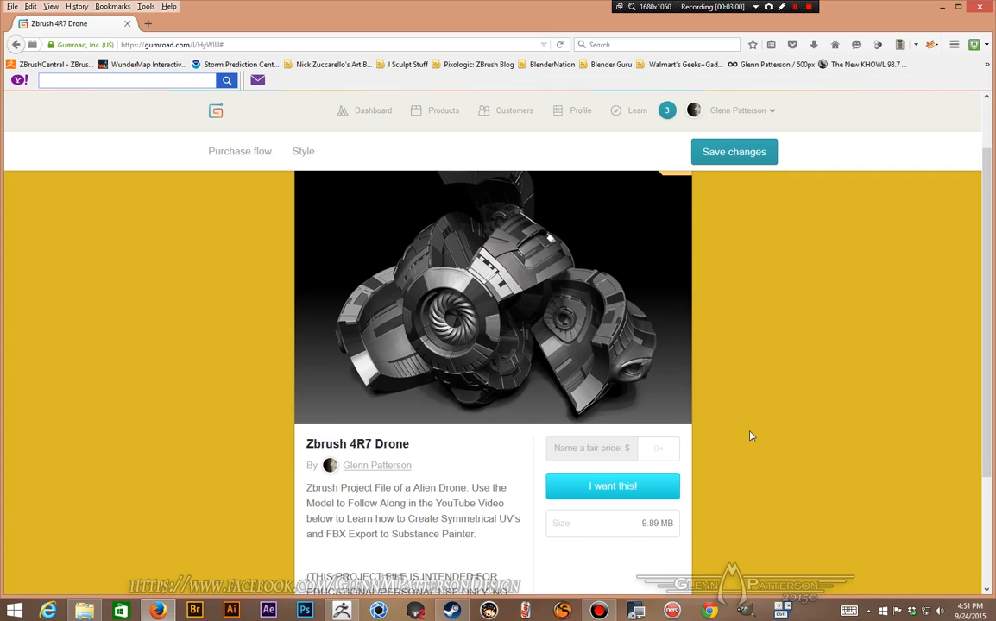
scroll(750, 436, up, 2)
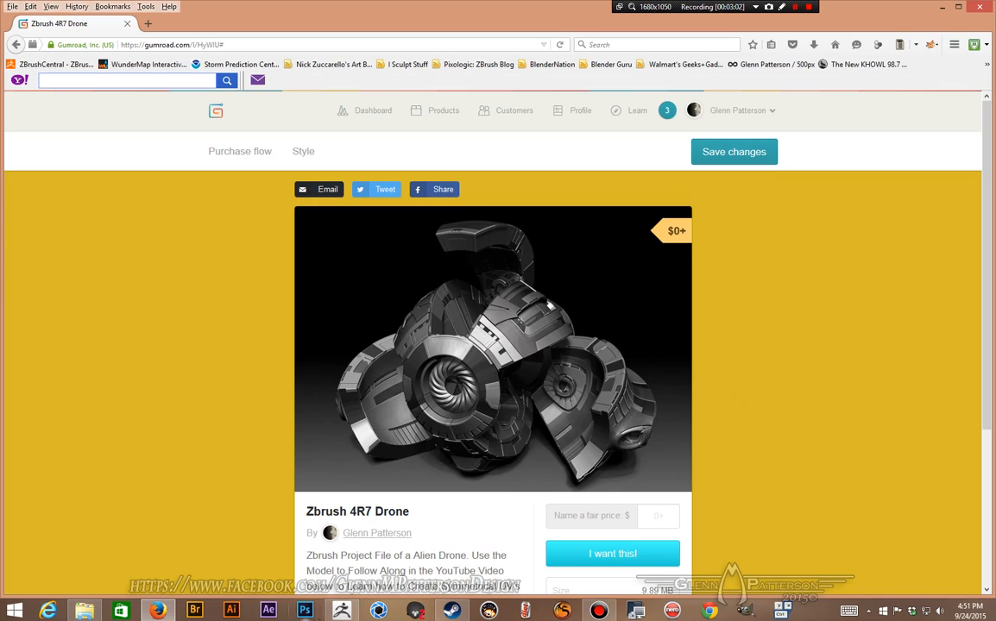
- Switch to ZBrush and open the project DroneUV_DEMO.ZPR
click(342, 613)
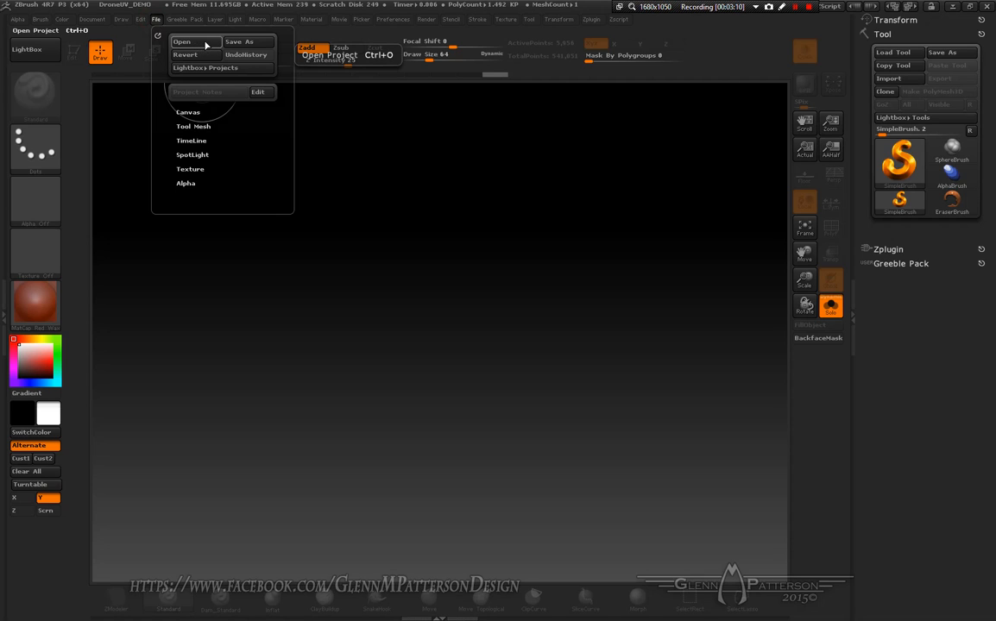
click(204, 46)
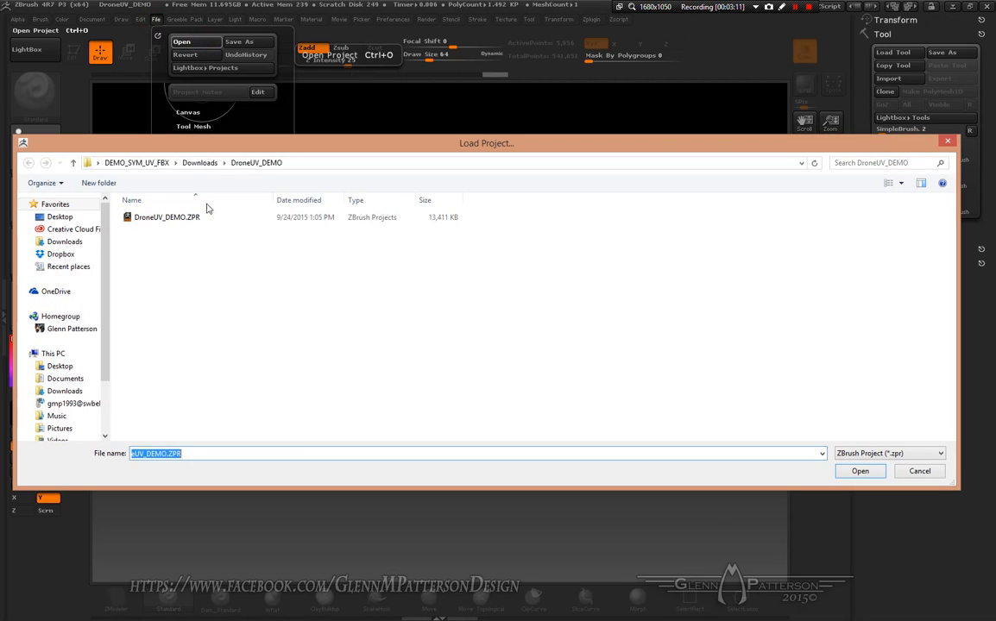
double_click(125, 220)
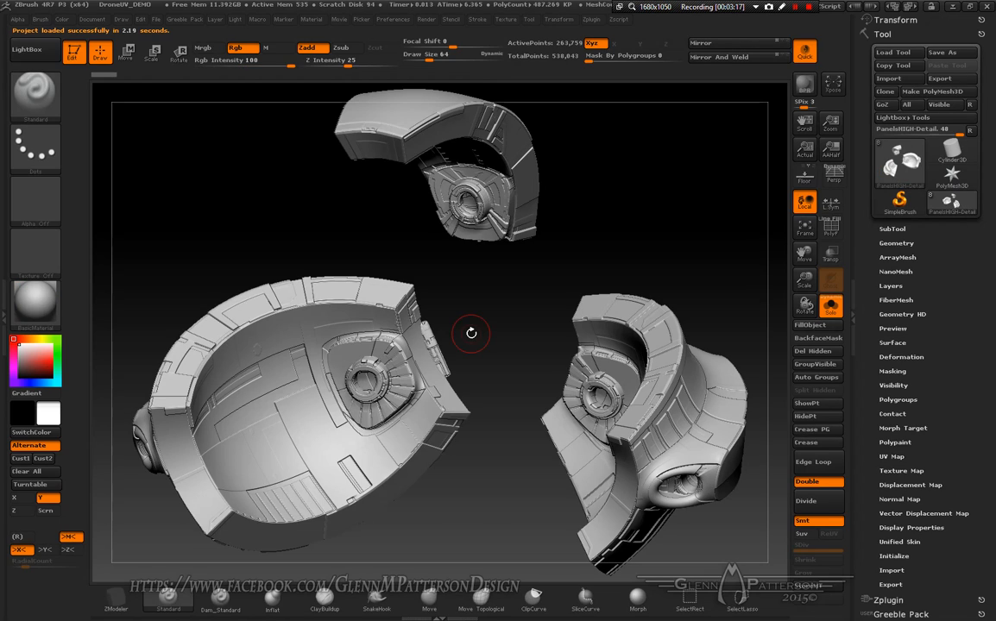
- Turn off Solo mode to show all the drone's subtools and examine the whole model
click(833, 313)
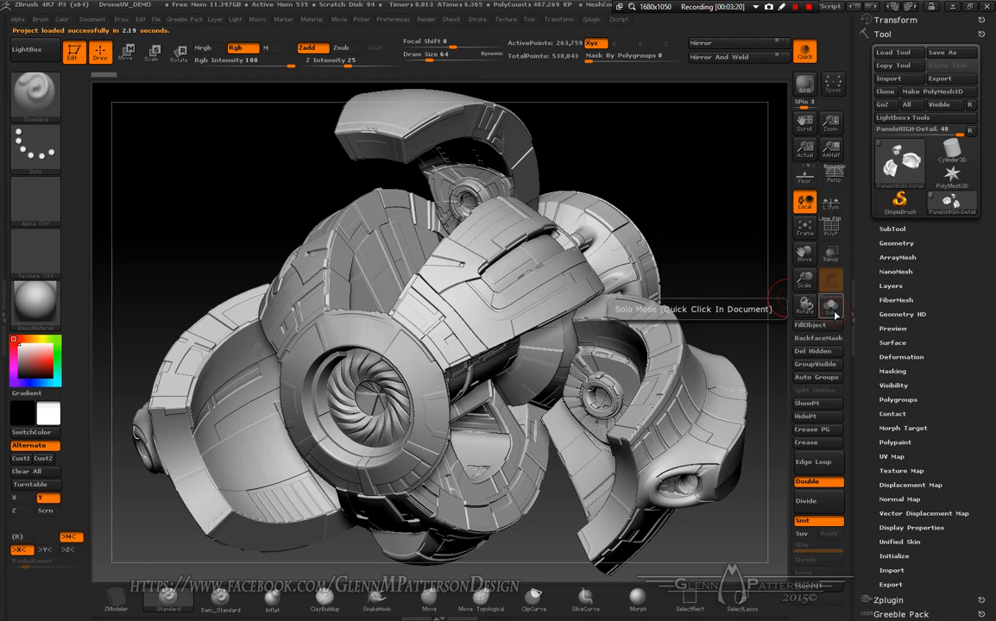
mouse_move(720, 234)
mouse_down()
mouse_move(534, 233)
mouse_move(569, 238)
mouse_move(690, 207)
mouse_move(720, 221)
mouse_move(646, 222)
mouse_move(717, 246)
mouse_up()
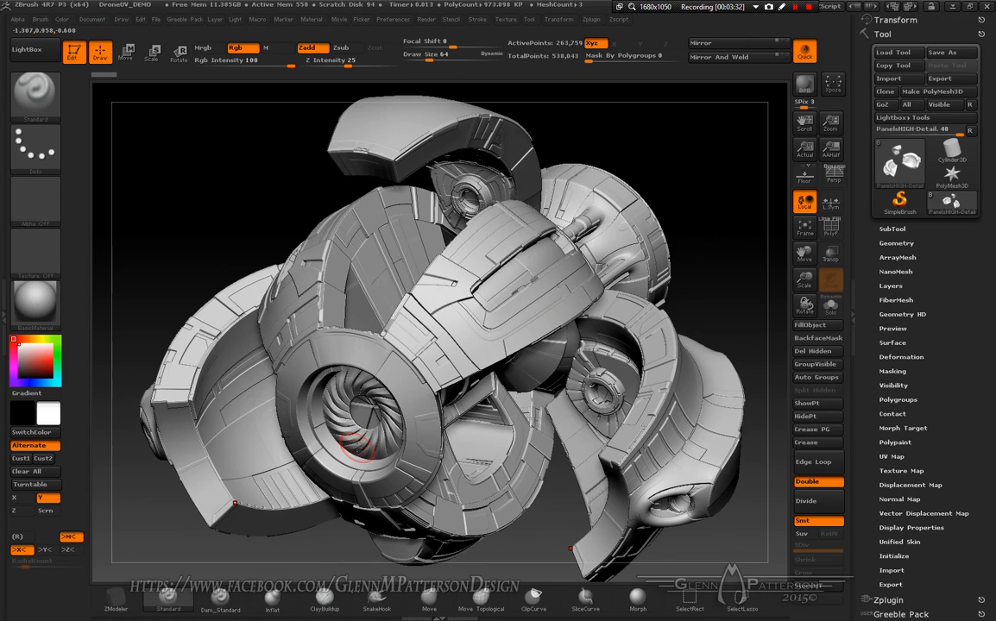
drag(722, 287, 696, 287)
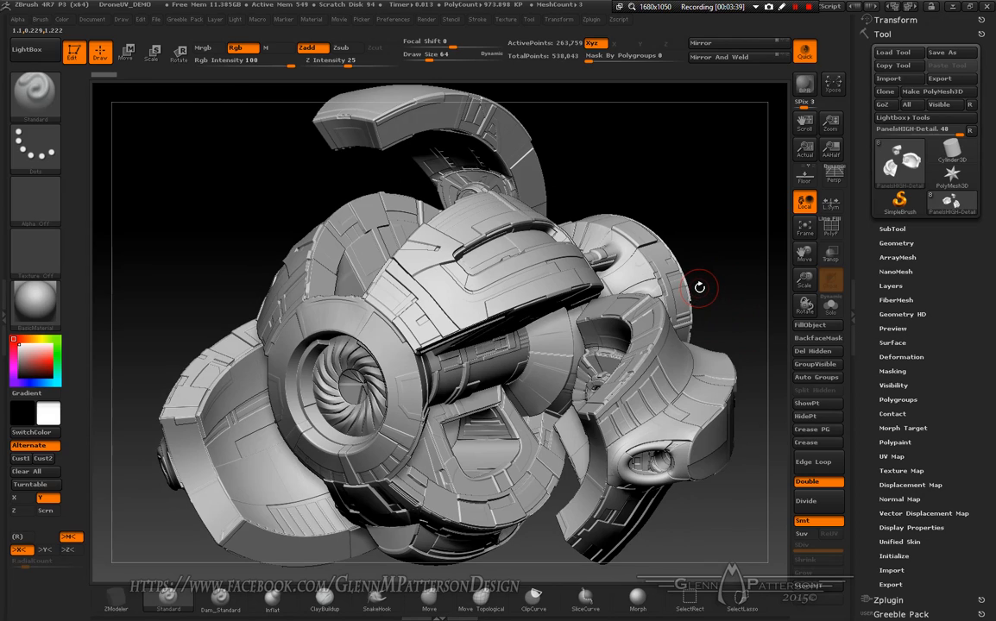
- Look through the Custom UI and Config sections of the ZBrush preferences
key(n)
mouse_move(630, 329)
click(276, 21)
mouse_move(392, 19)
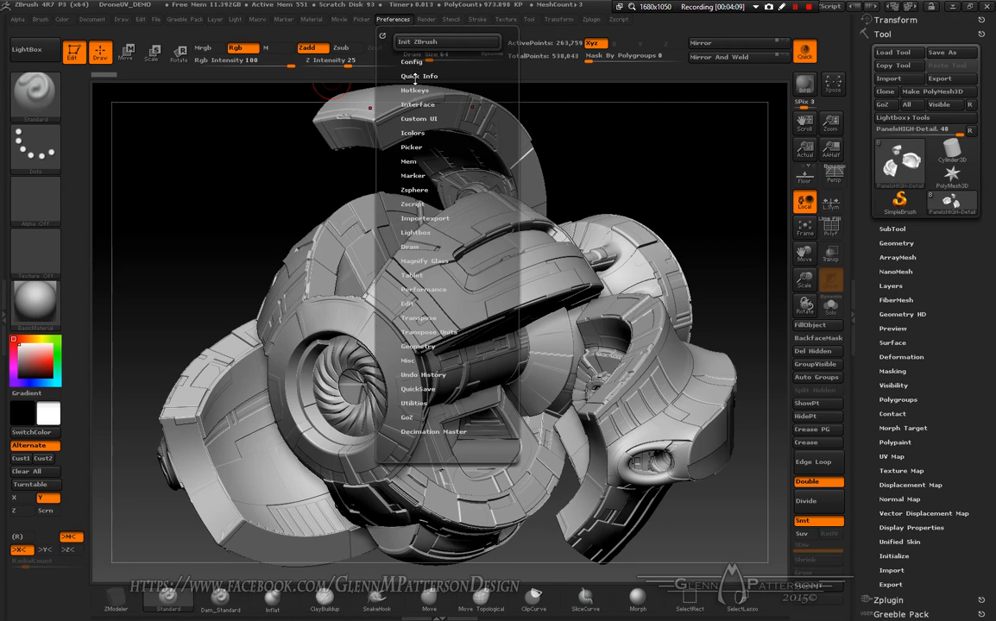
click(413, 119)
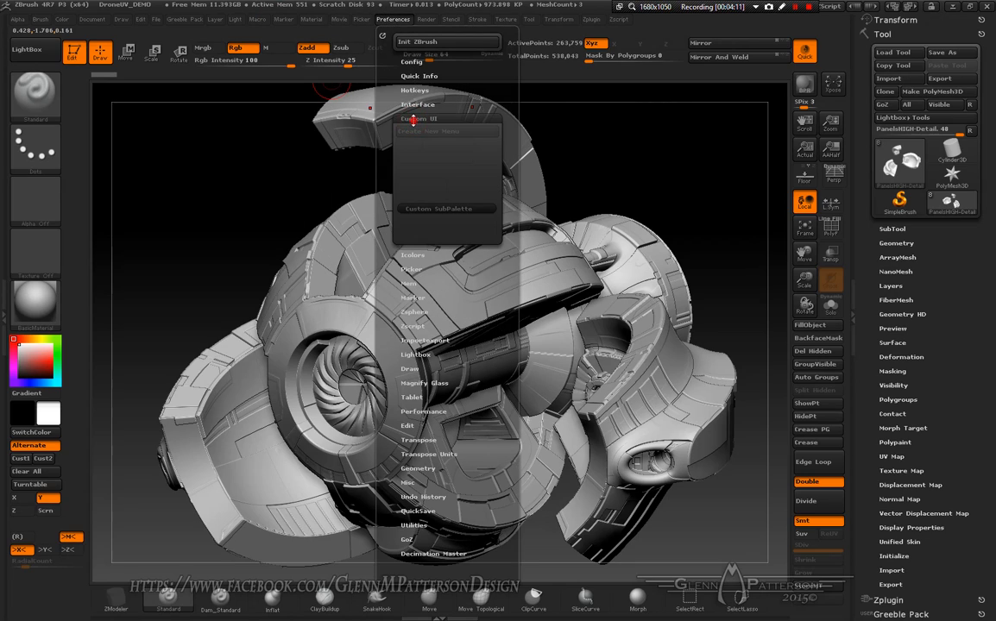
click(413, 119)
click(410, 61)
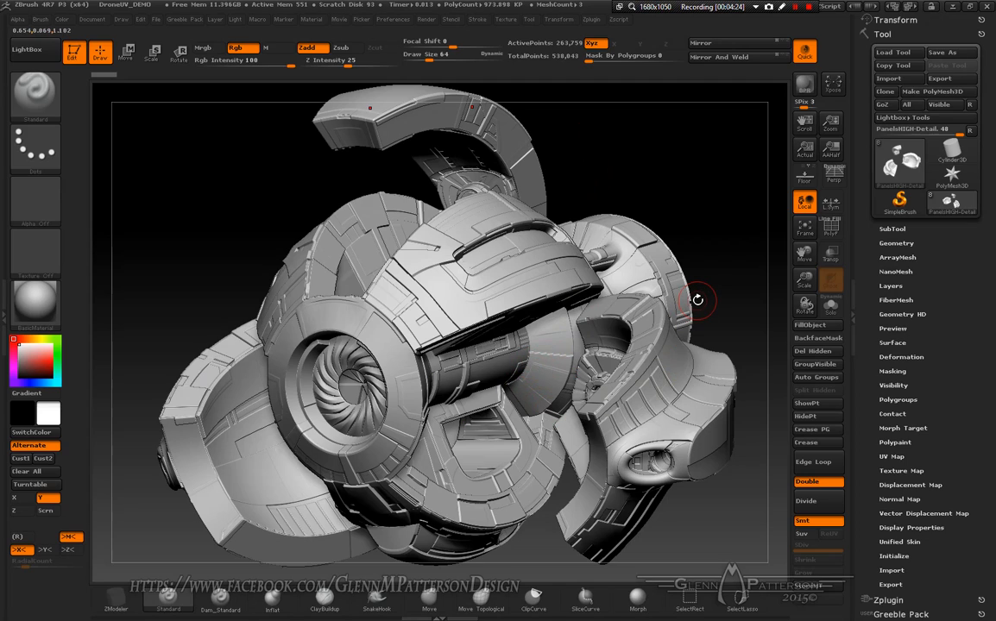
- Make BodyLOW the active subtool and isolate it with Solo mode
key(n)
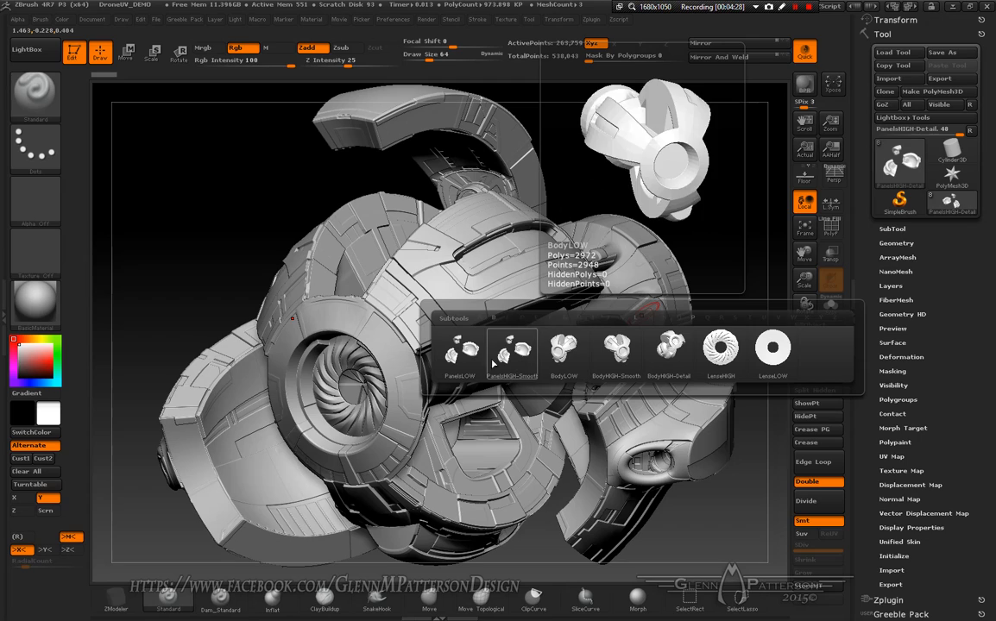
click(562, 366)
click(830, 310)
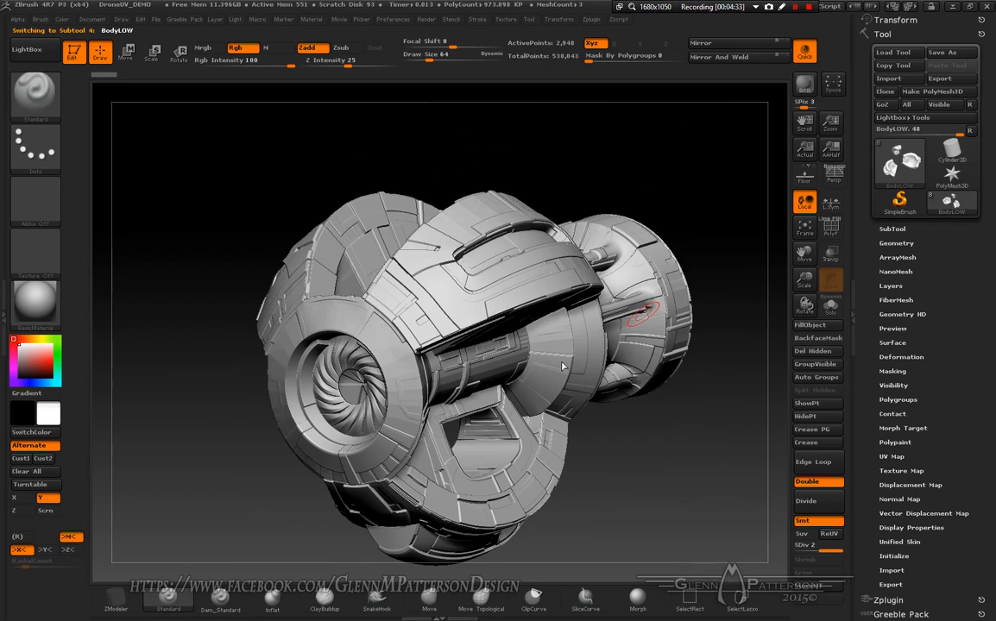
click(830, 311)
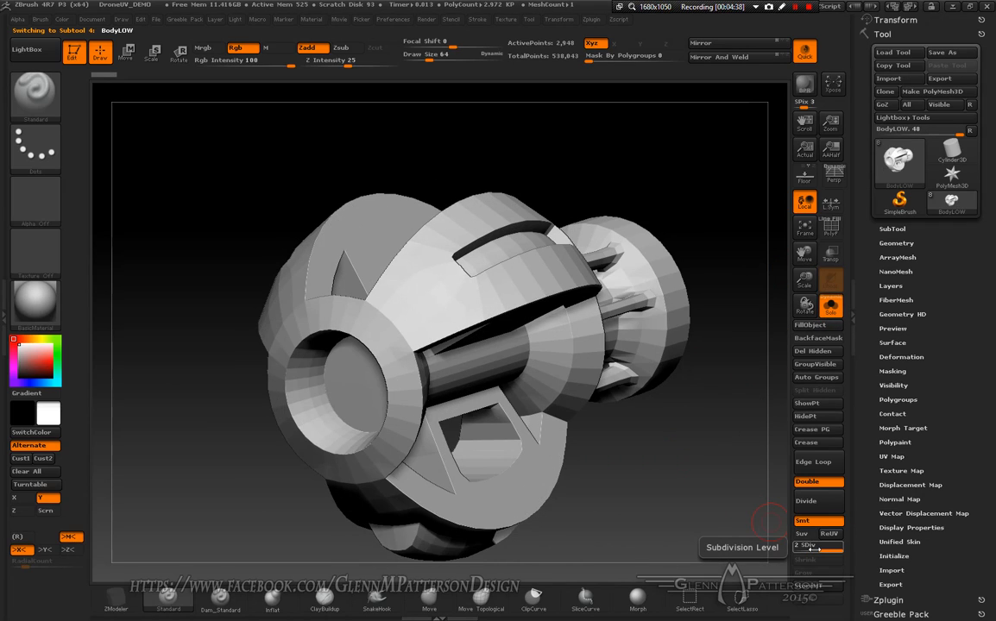
- Delete the lower subdivision levels of BodyLOW and display its polyframe to examine the polygroups
click(896, 242)
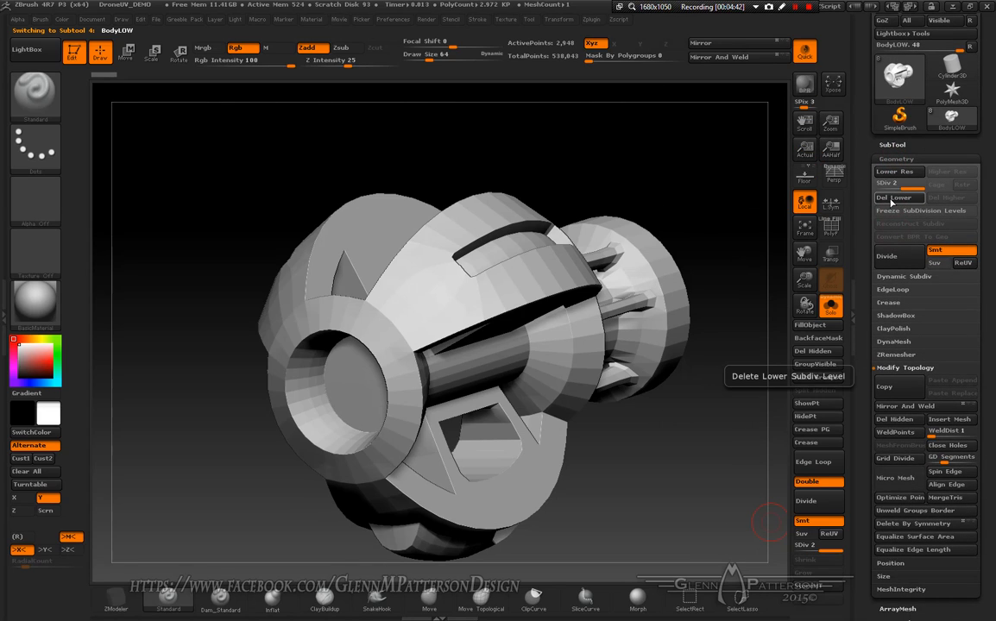
click(879, 203)
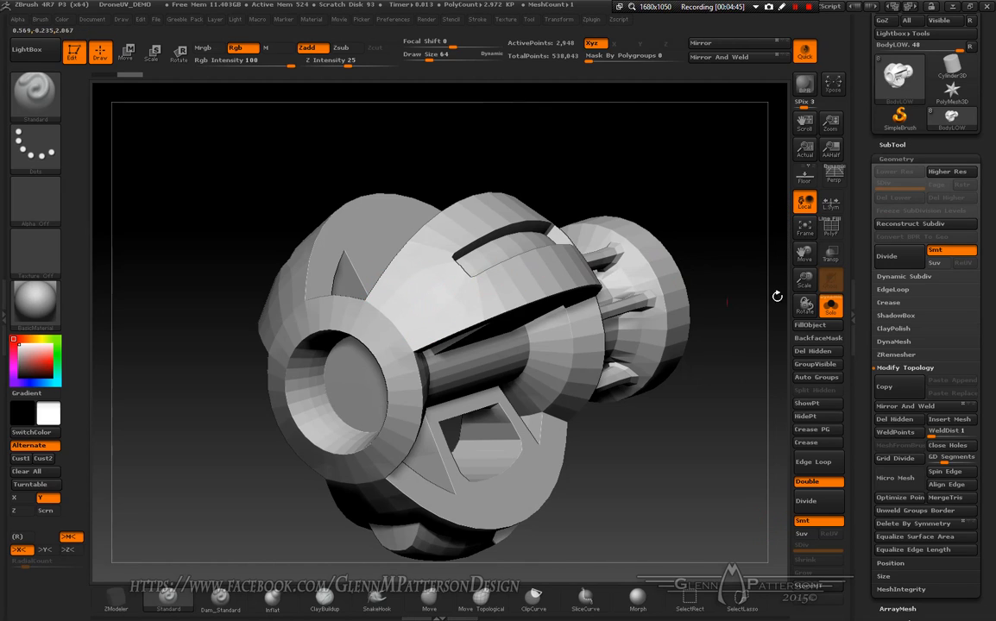
click(826, 237)
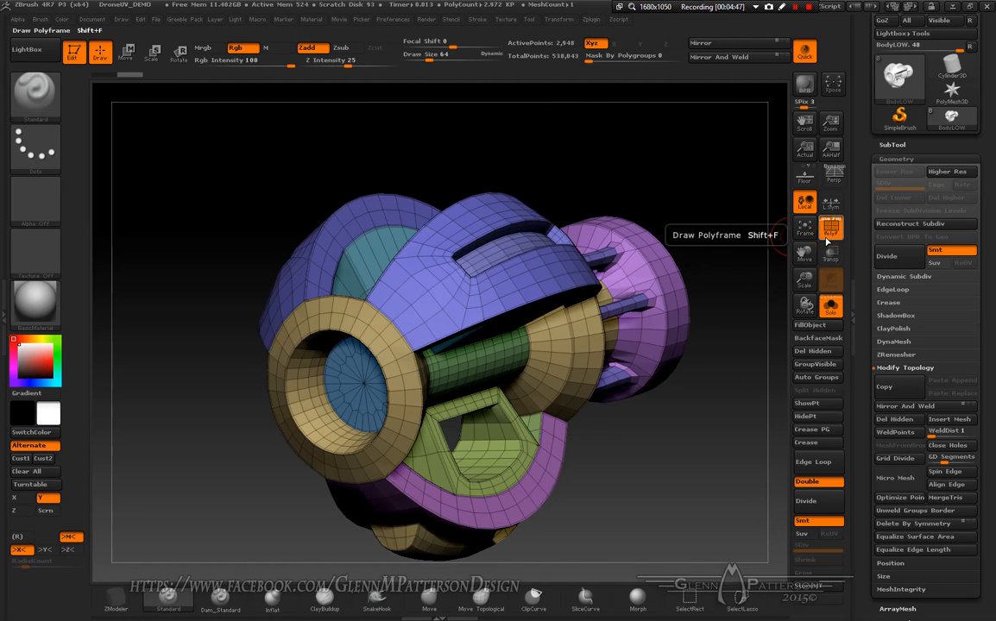
drag(666, 444, 578, 327)
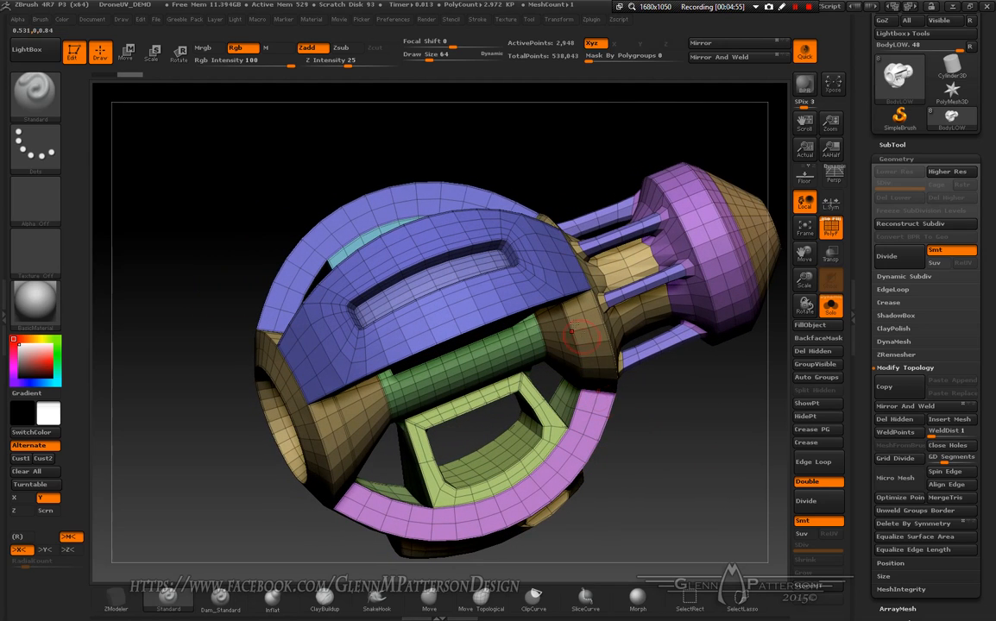
drag(654, 463, 694, 465)
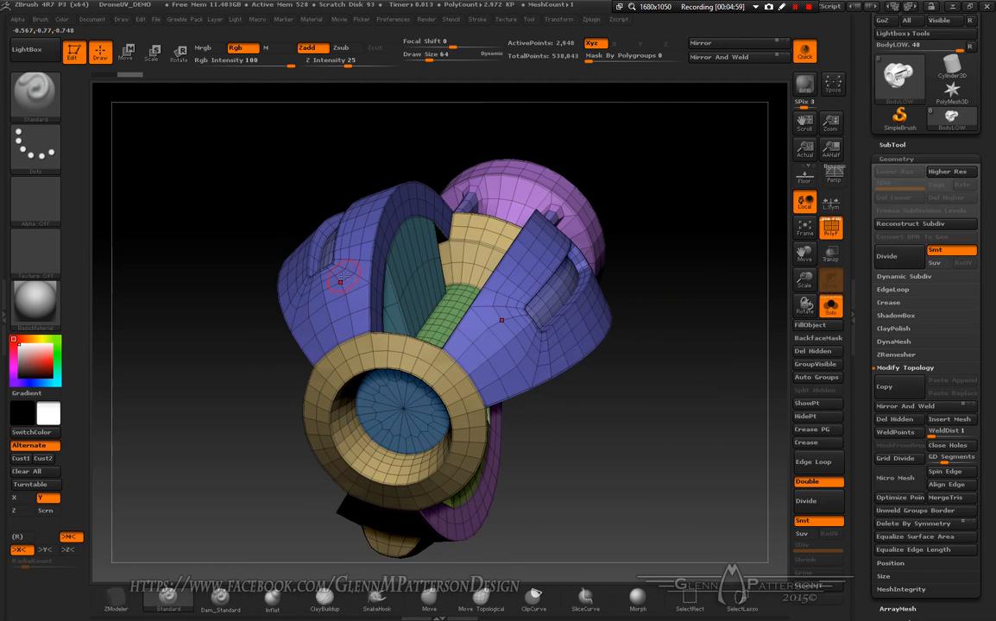
mouse_move(636, 433)
mouse_down()
mouse_move(638, 453)
mouse_move(653, 328)
mouse_move(648, 446)
mouse_up()
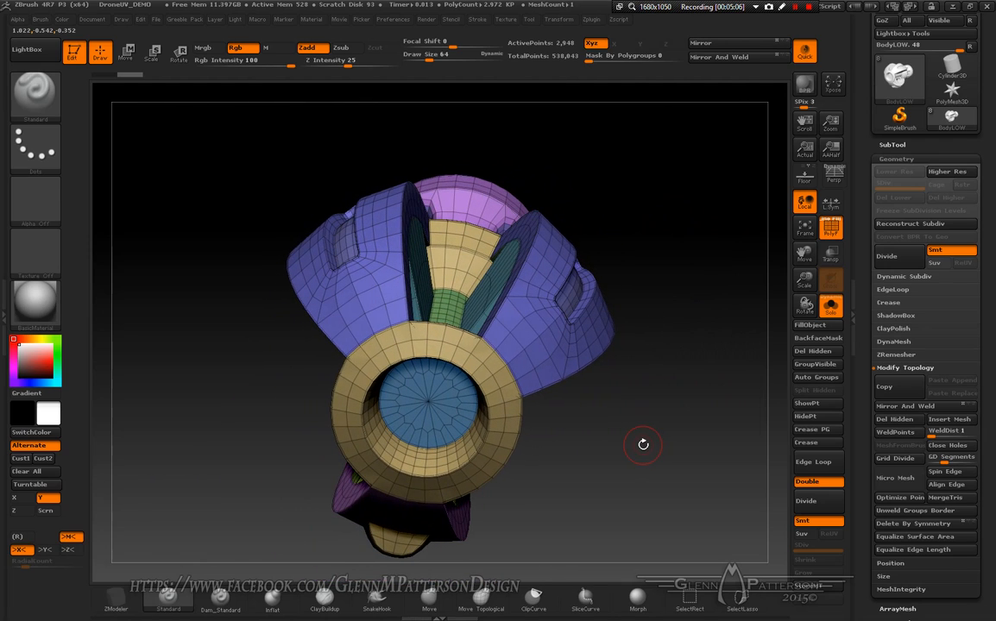
- Unwrap BodyLOW with UV Master, keeping the Symmetry and Polygroups options on
drag(989, 469, 994, 320)
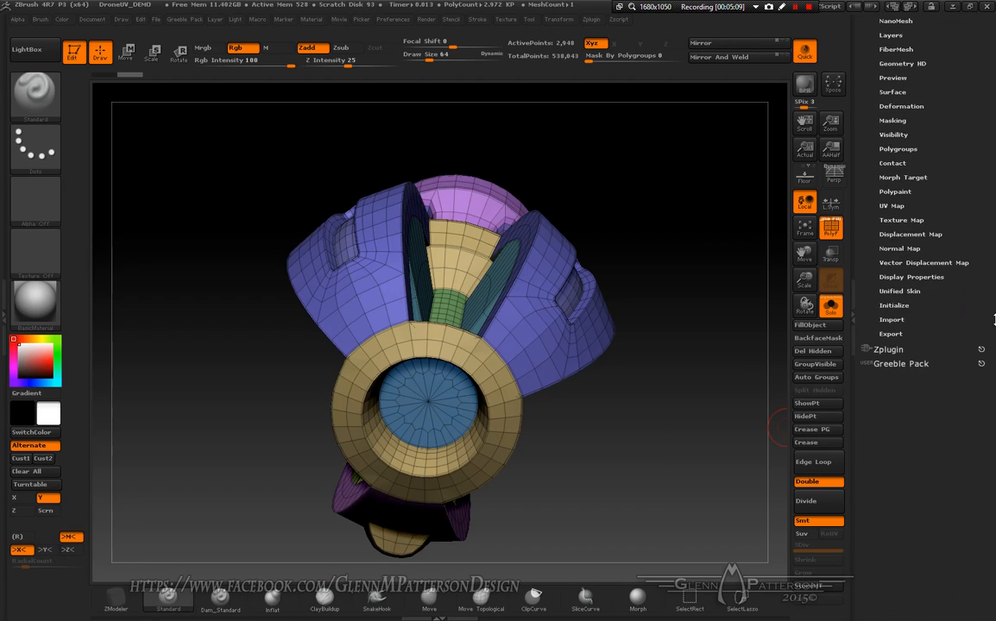
click(887, 349)
drag(959, 419, 944, 398)
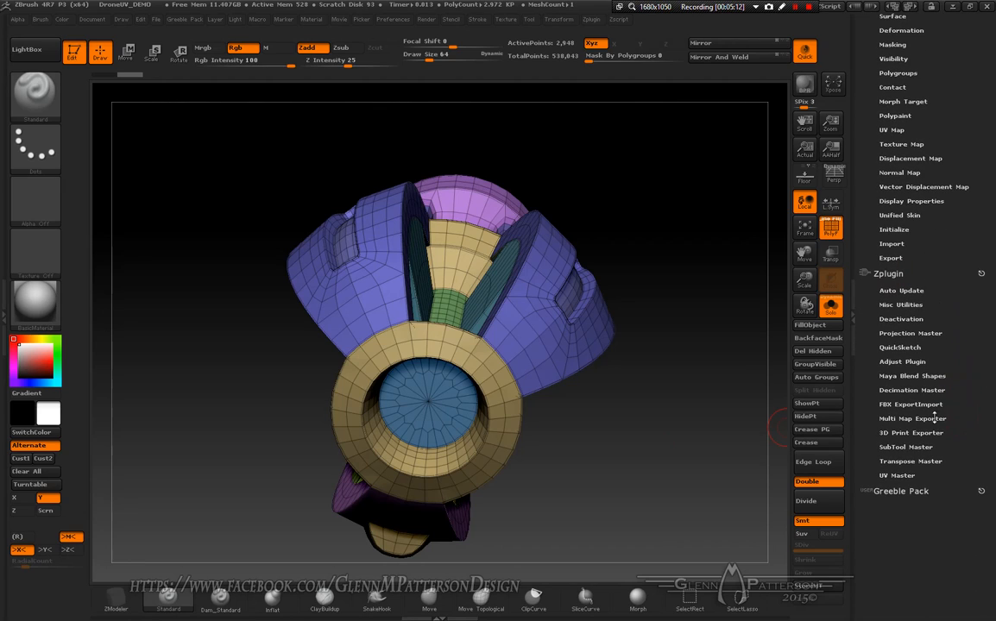
click(901, 476)
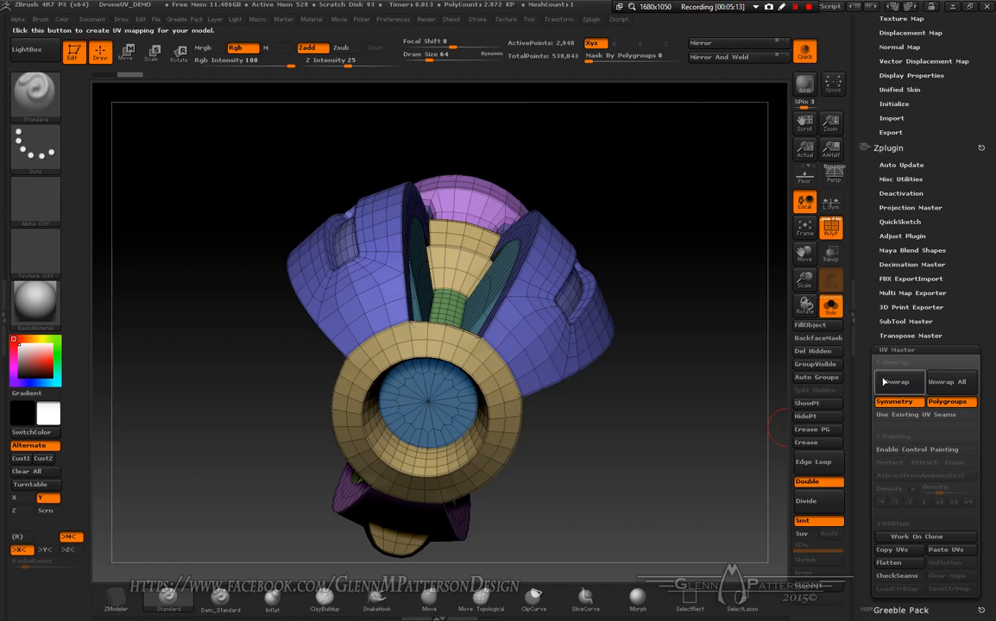
click(897, 393)
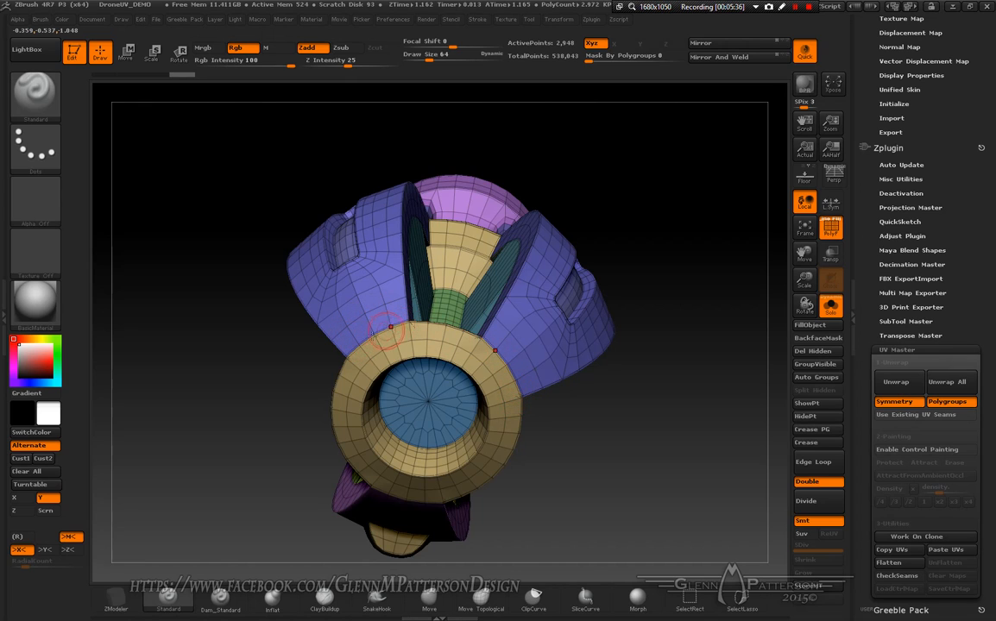
- Morph BodyLOW to its UVs and frame the flattened layout to examine the unwrapped islands
drag(608, 502, 579, 492)
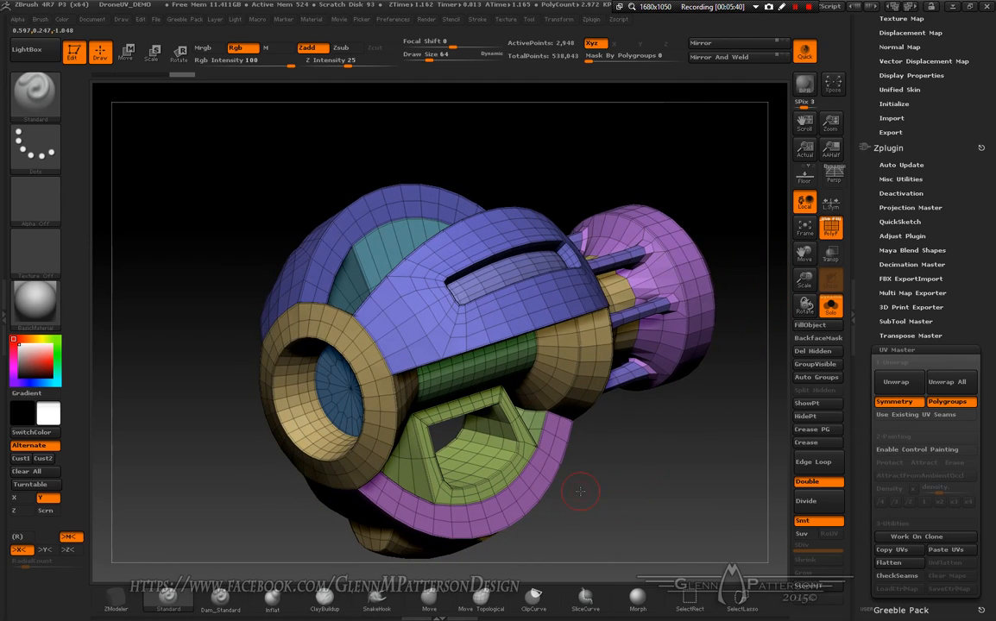
scroll(979, 235, up, 5)
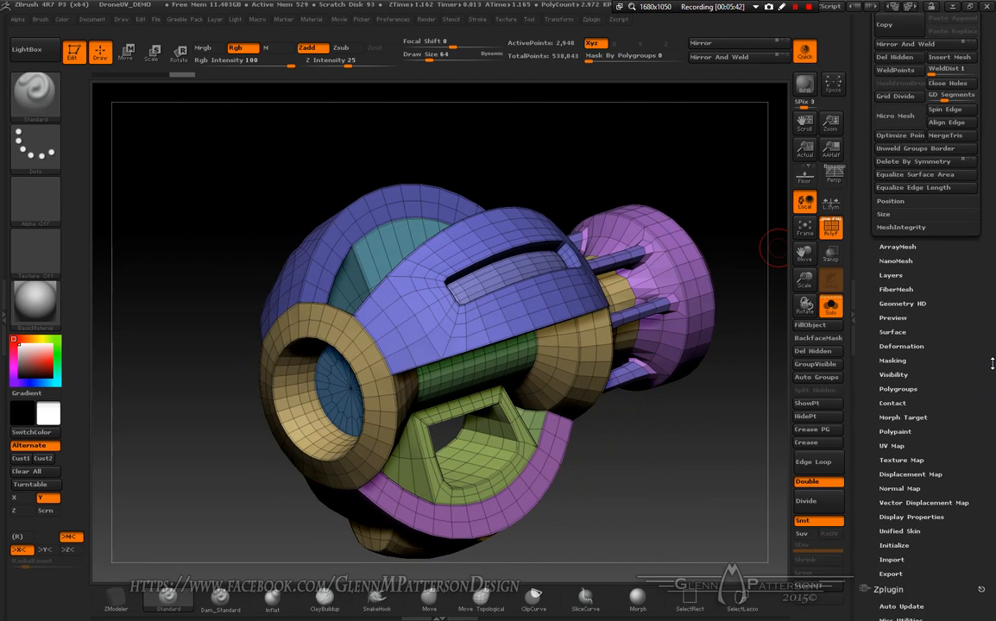
drag(972, 312, 967, 300)
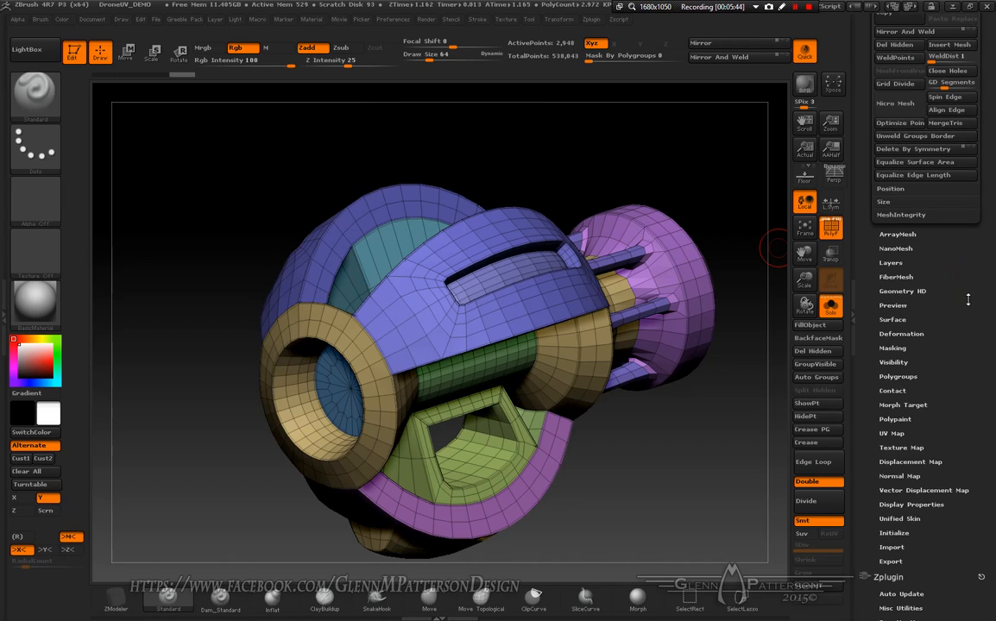
click(893, 433)
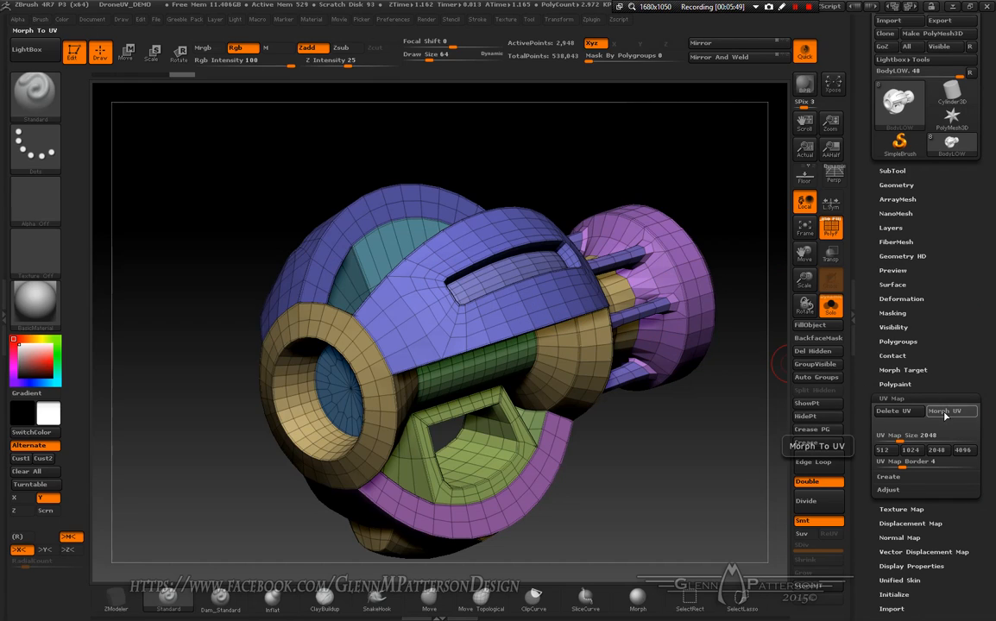
drag(639, 426, 660, 453)
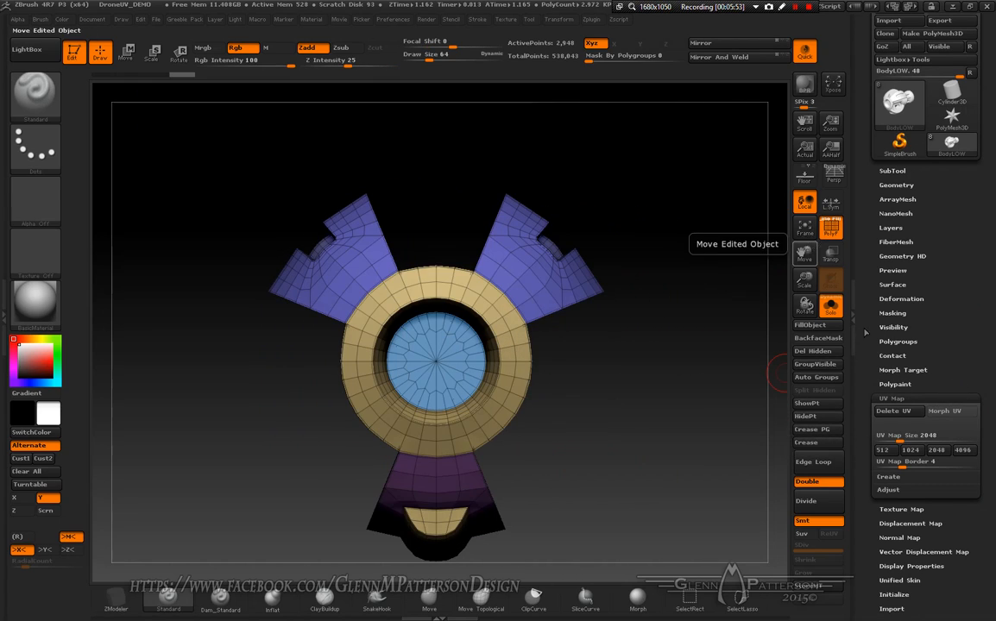
click(949, 412)
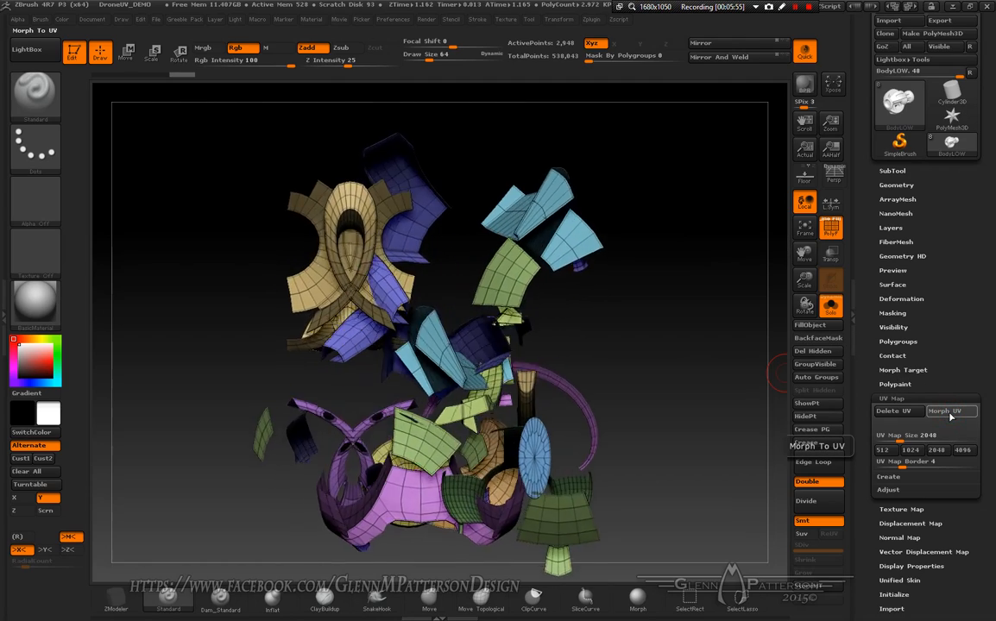
click(804, 229)
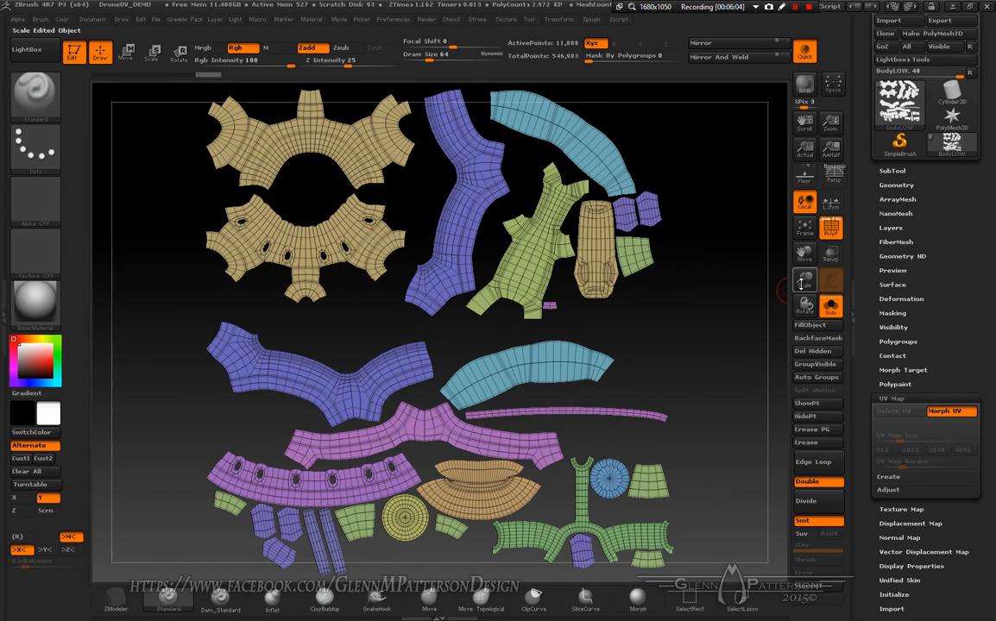
- Shrink the UV layout, leave a snapshot of it on the canvas, move the live copy beside it and morph BodyLOW back to 3D
drag(804, 281, 690, 259)
key(shift+s)
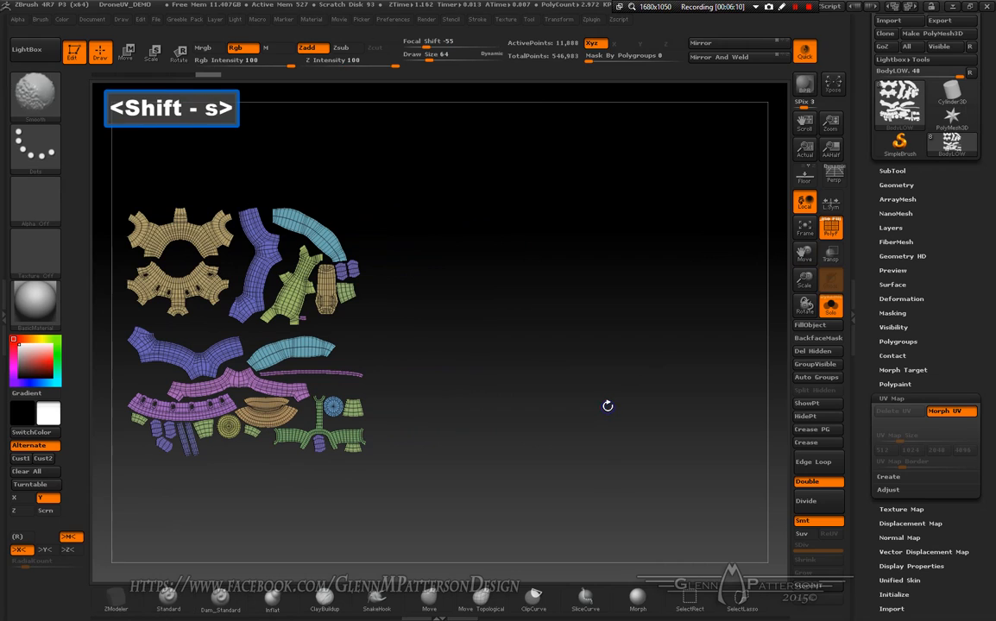
drag(798, 251, 927, 256)
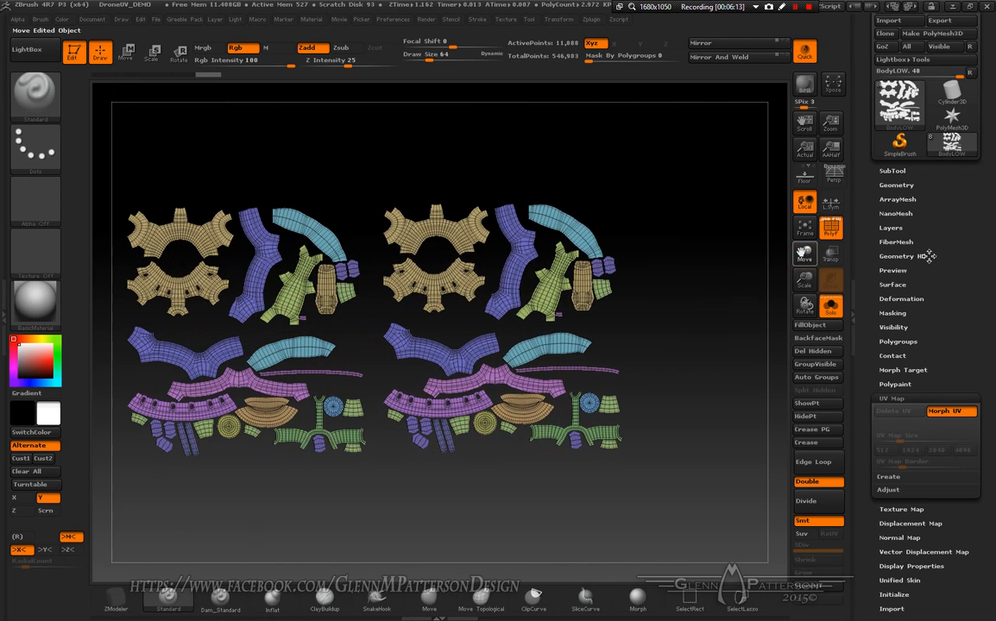
click(945, 413)
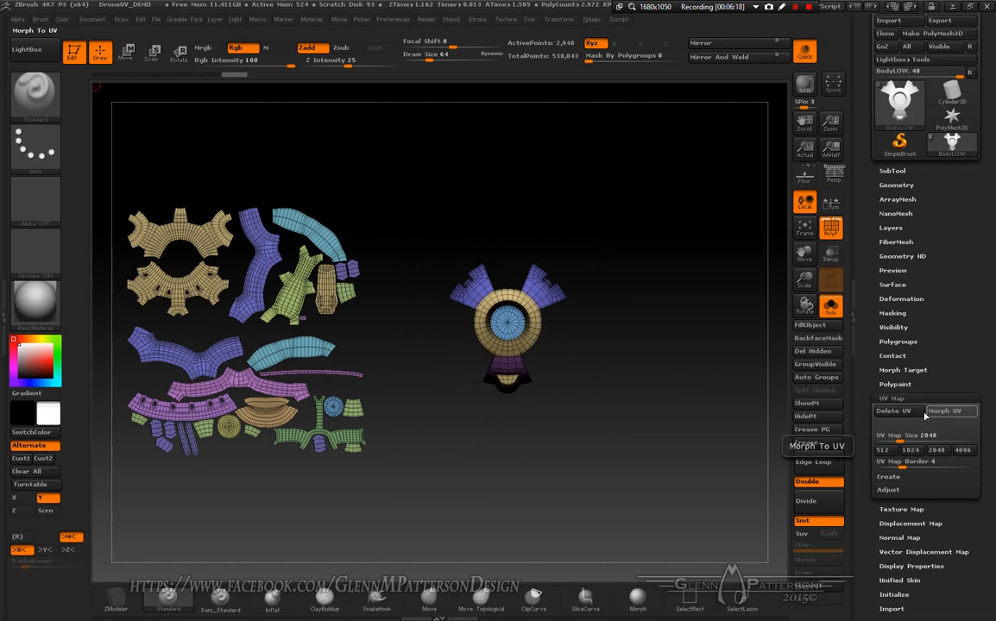
- Delete half of the BodyLOW mesh with Delete By Symmetry and place the remaining half clear of the UV snapshot
drag(571, 418, 590, 461)
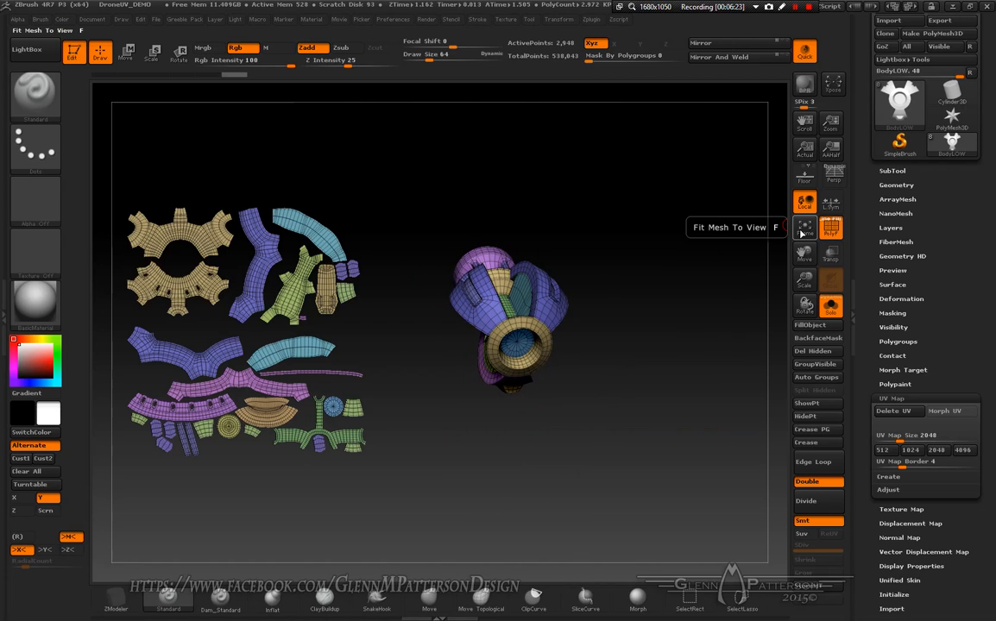
drag(645, 431, 618, 401)
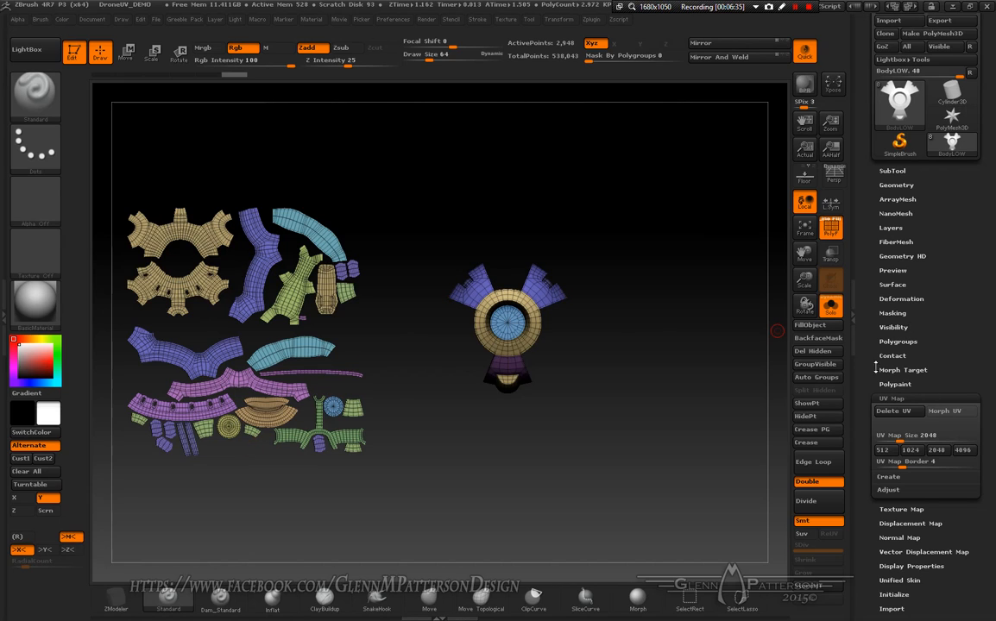
drag(804, 280, 803, 362)
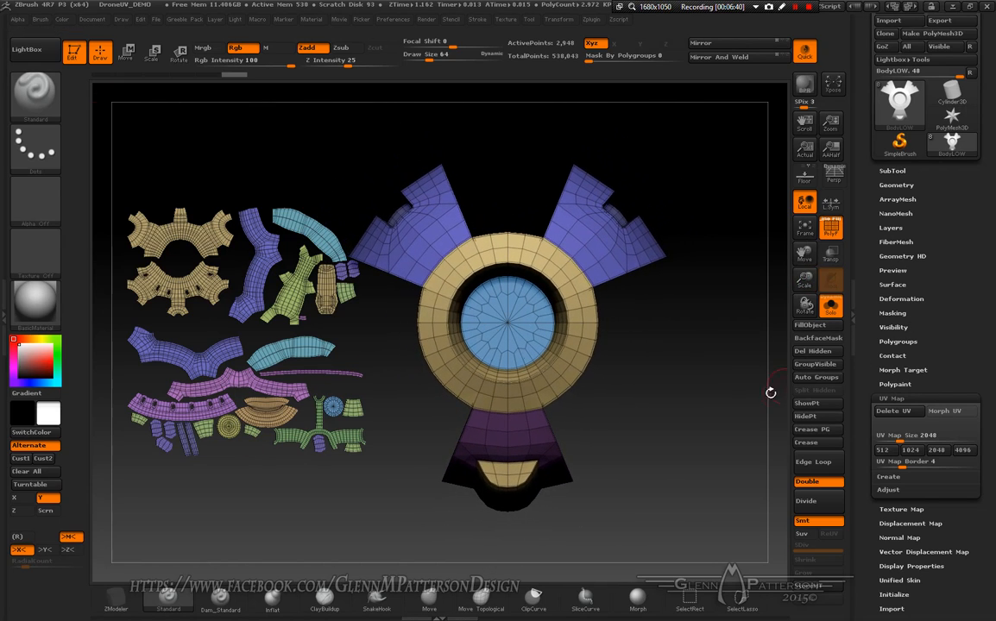
click(889, 186)
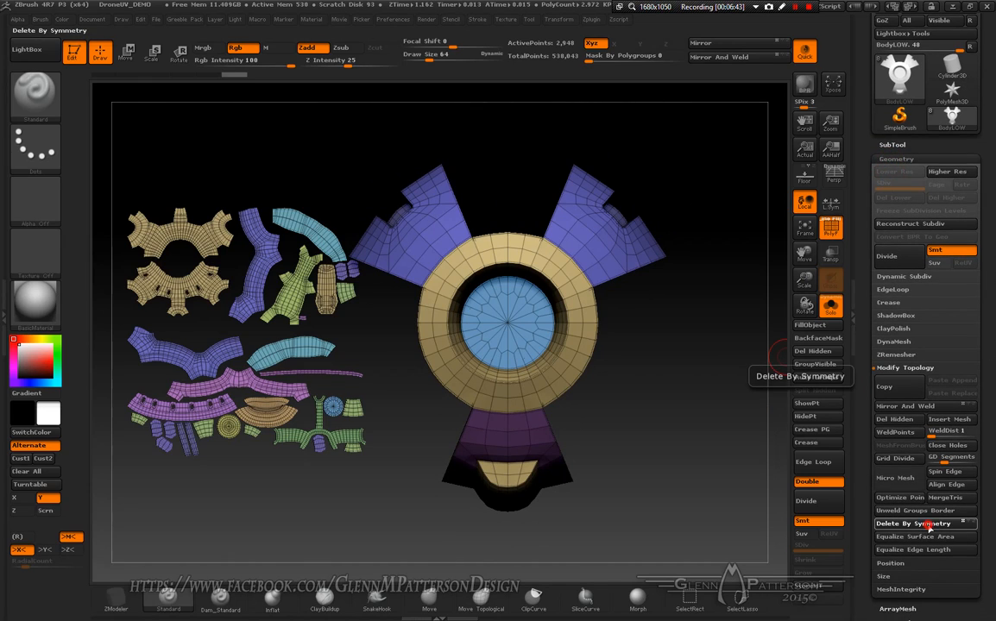
click(929, 524)
drag(680, 355, 677, 380)
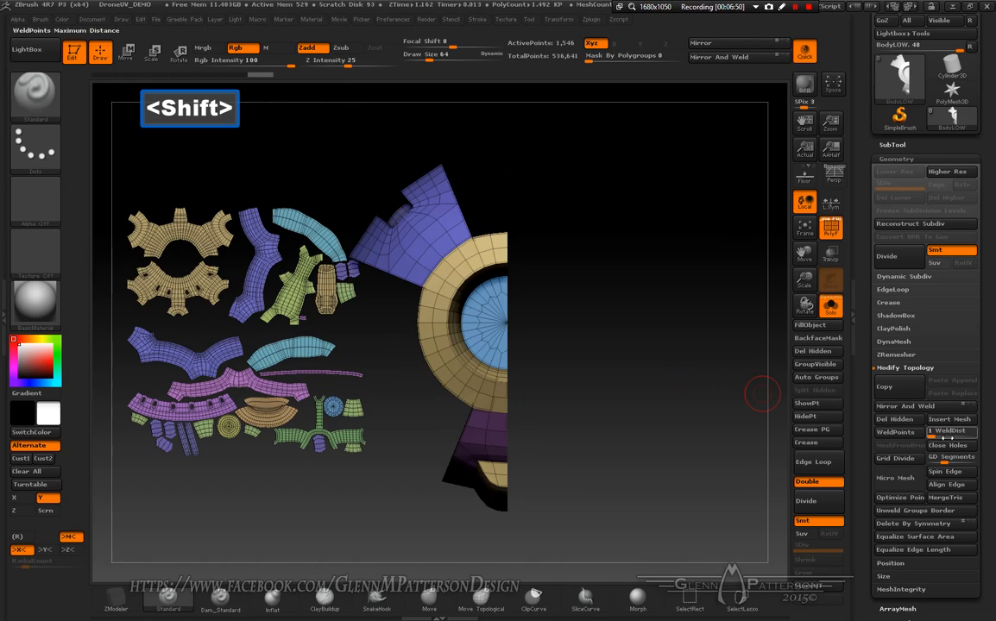
mouse_move(804, 253)
mouse_down()
mouse_move(816, 260)
mouse_move(827, 241)
mouse_up()
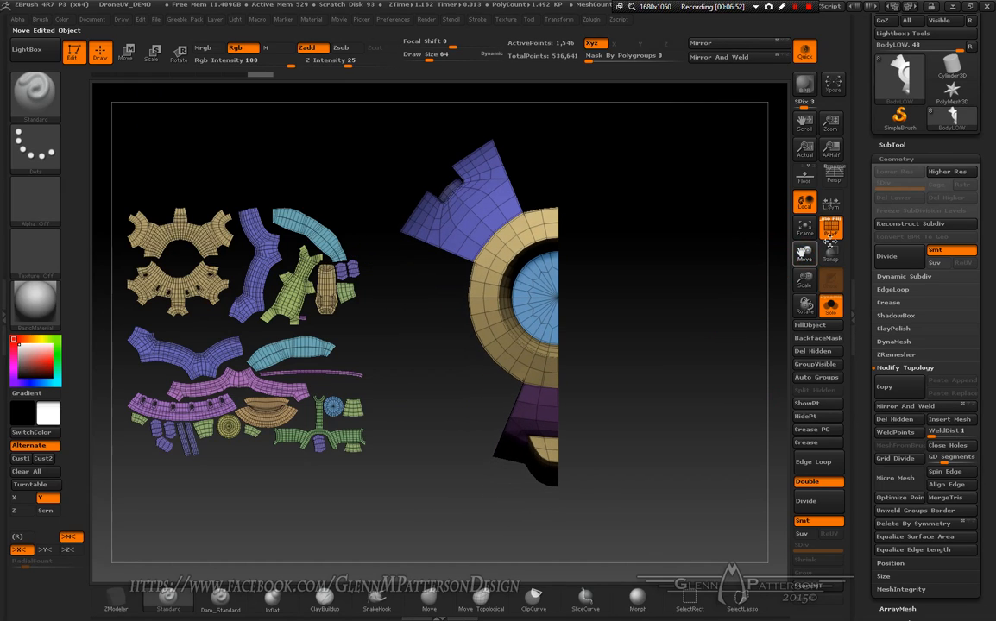
- Unwrap the remaining half of BodyLOW with UV Master, keeping Symmetry and Polygroups on
scroll(982, 321, down, 5)
scroll(982, 321, down, 5)
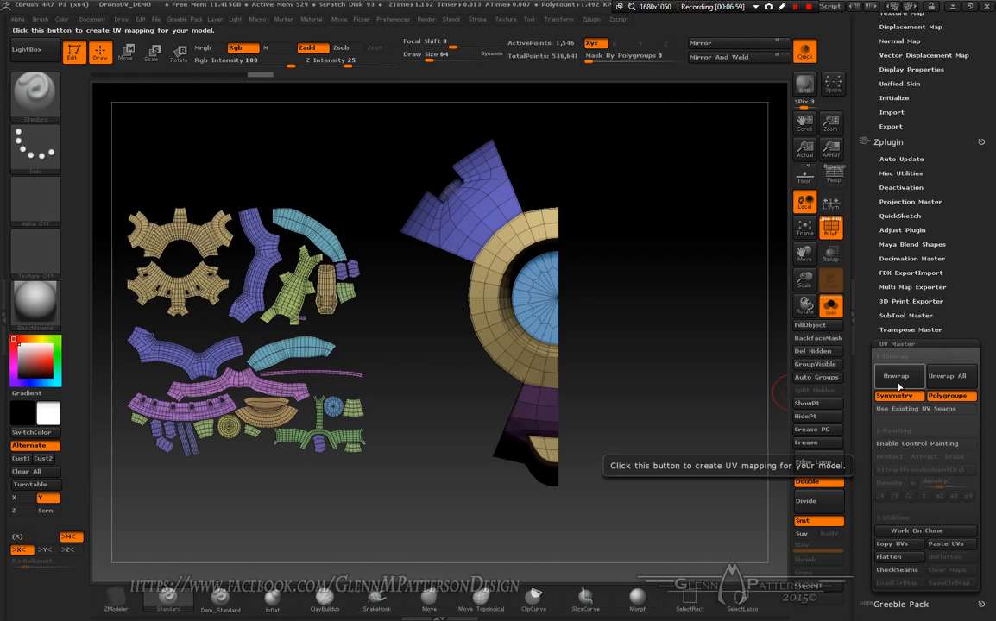
click(897, 381)
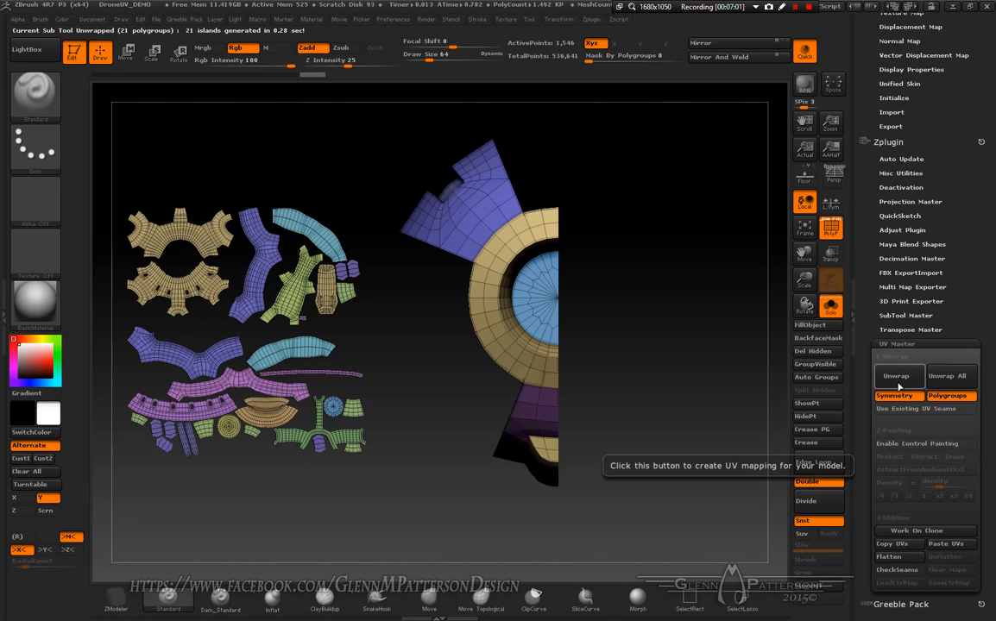
- Morph the half body to its UVs and scale the layout to compare it with the snapshot of the full unwrap
drag(975, 281, 983, 393)
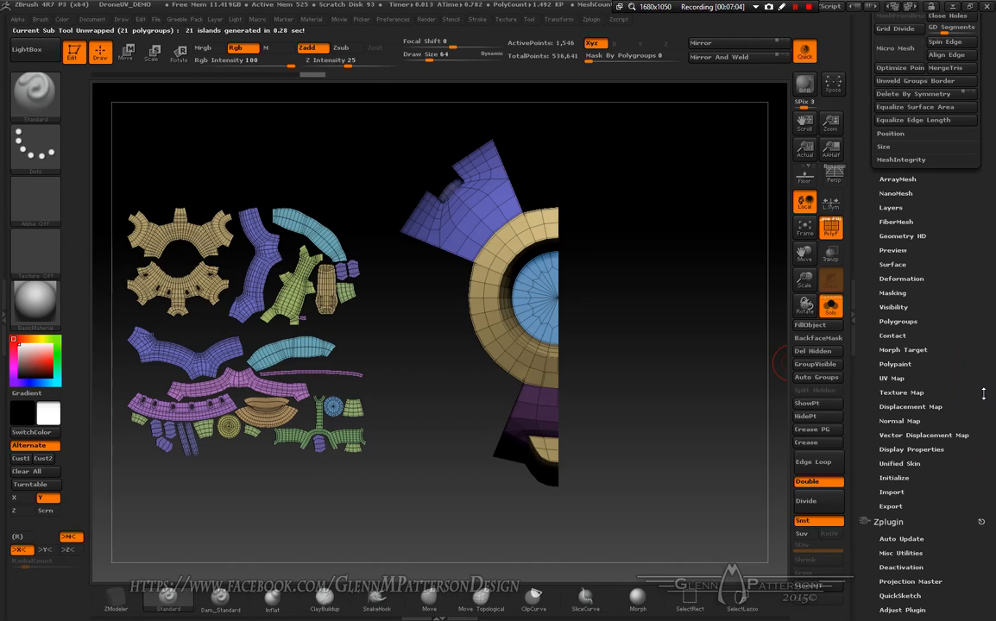
click(897, 378)
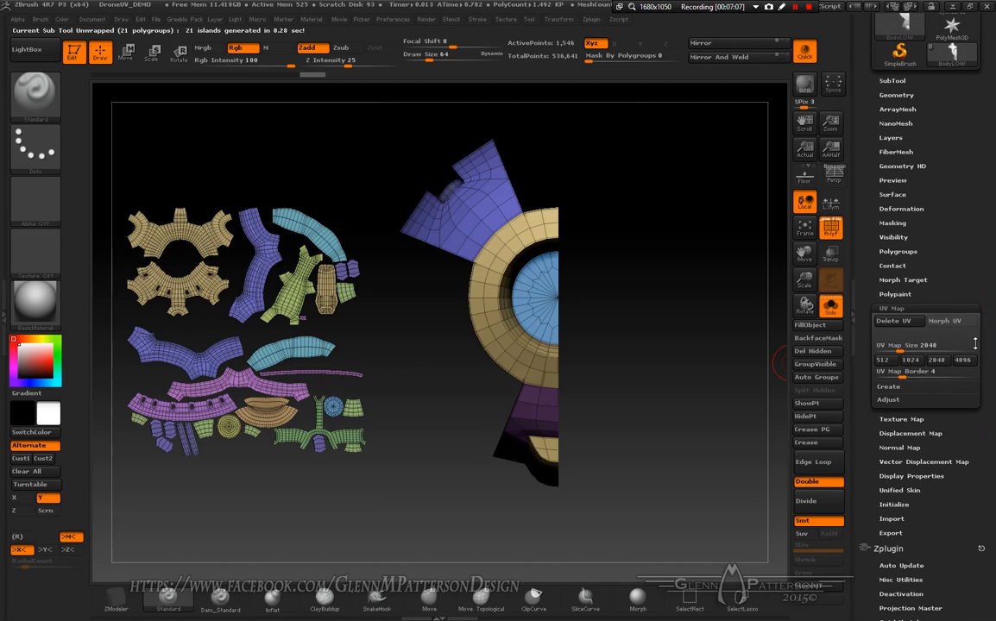
click(953, 325)
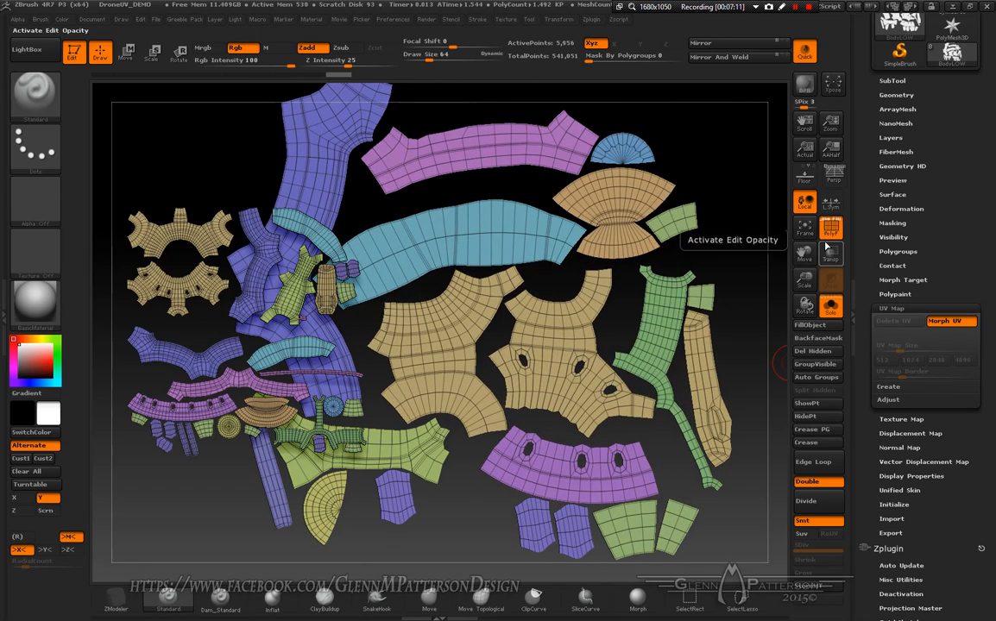
drag(806, 282, 802, 249)
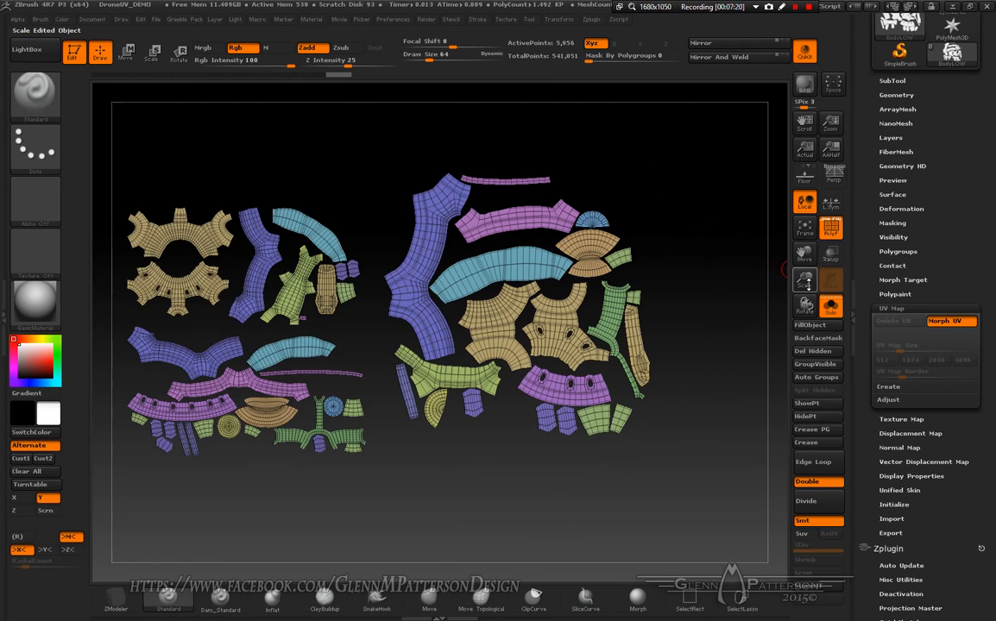
- Morph the half body back to its 3D shape and rebuild the full BodyLOW mesh with Mirror And Weld
click(964, 323)
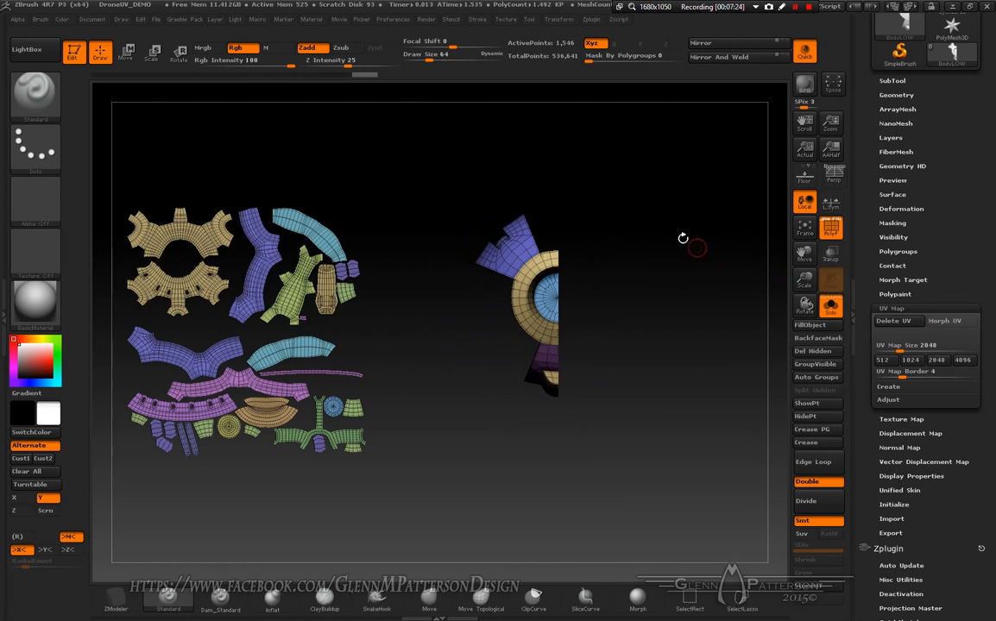
click(892, 95)
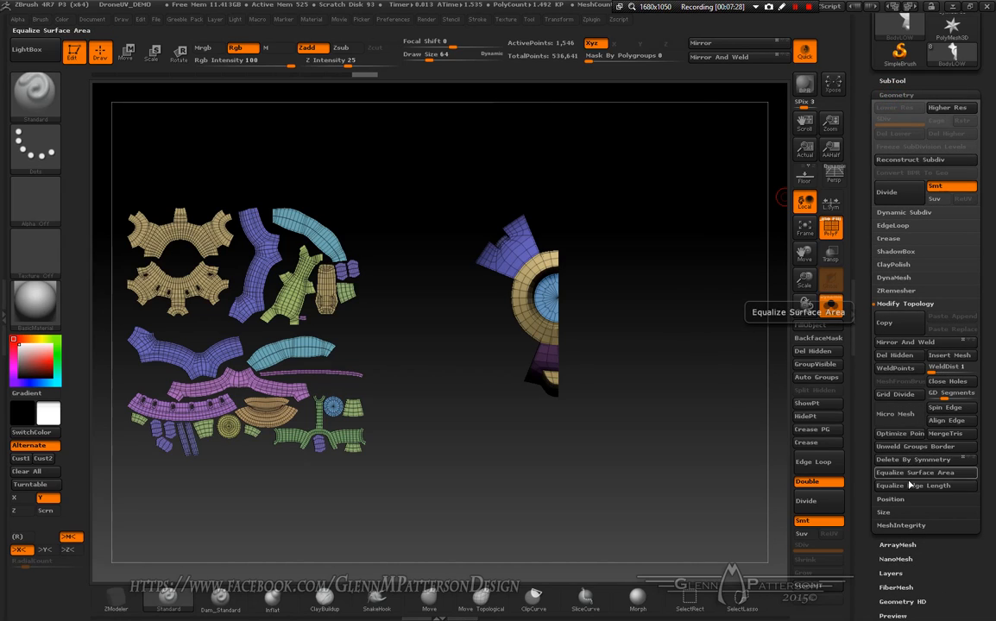
click(918, 345)
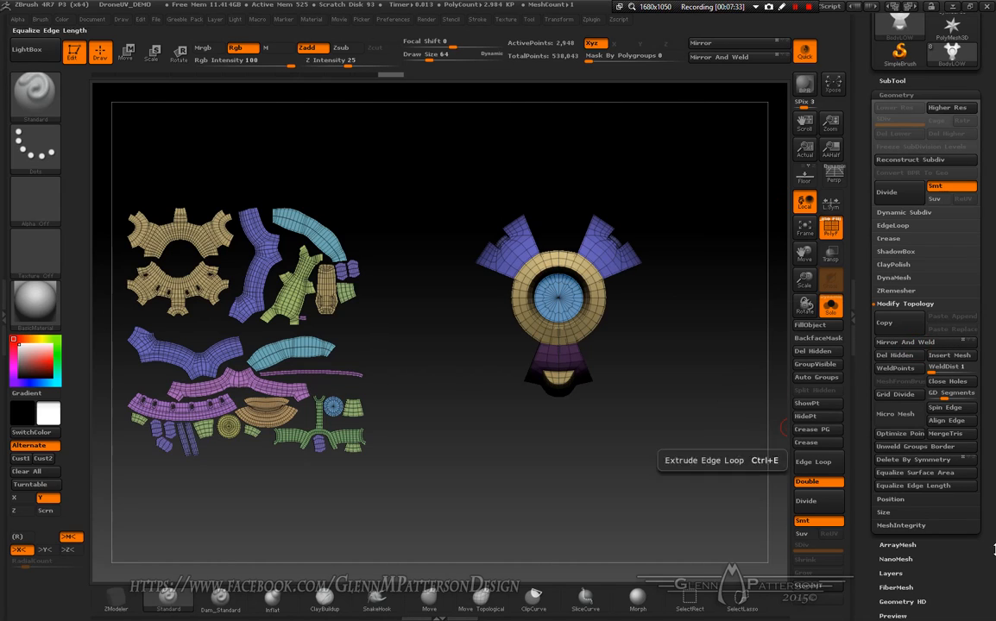
- Morph the mirrored full body to its UVs to check the overlapping symmetrical layout
scroll(981, 397, down, 10)
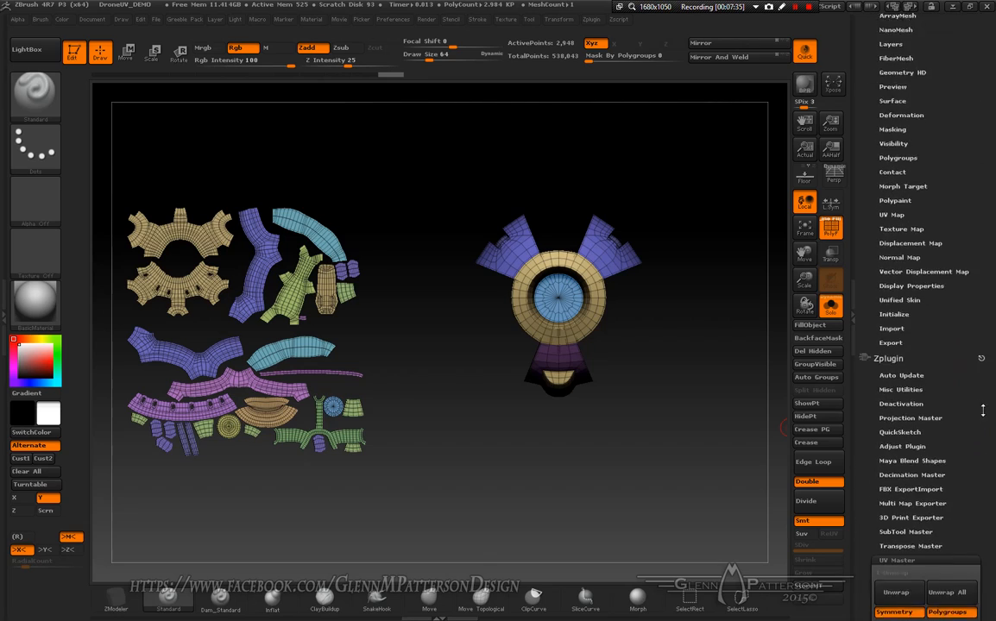
scroll(981, 397, up, 1)
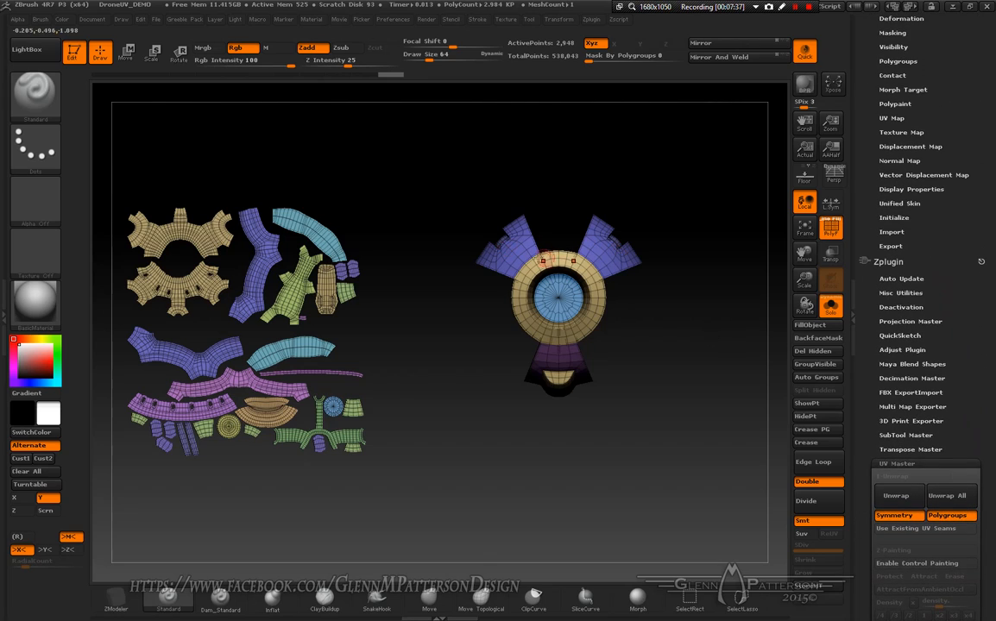
scroll(967, 414, up, 5)
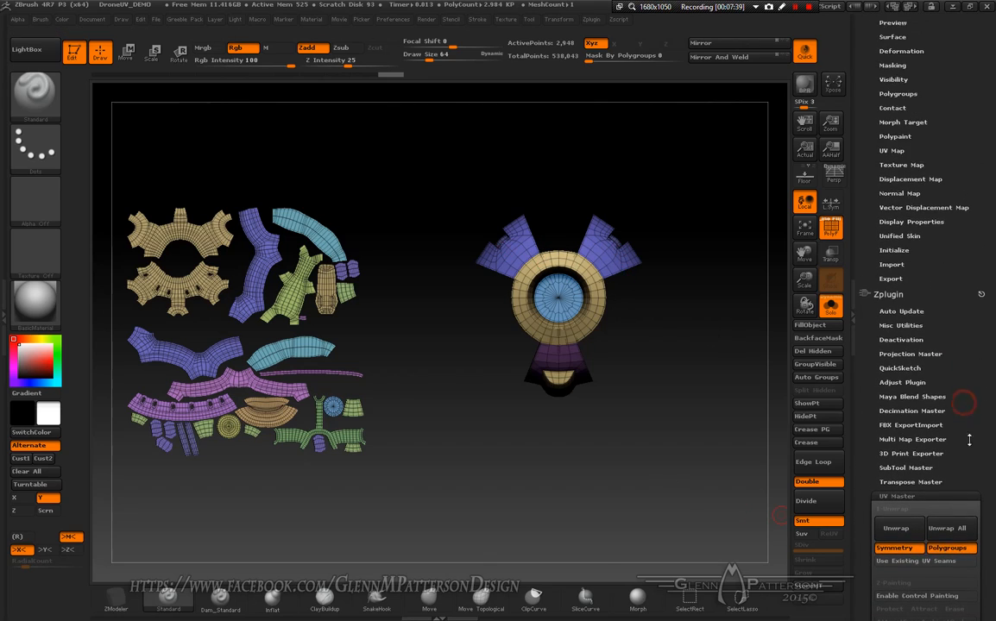
scroll(876, 336, down, 5)
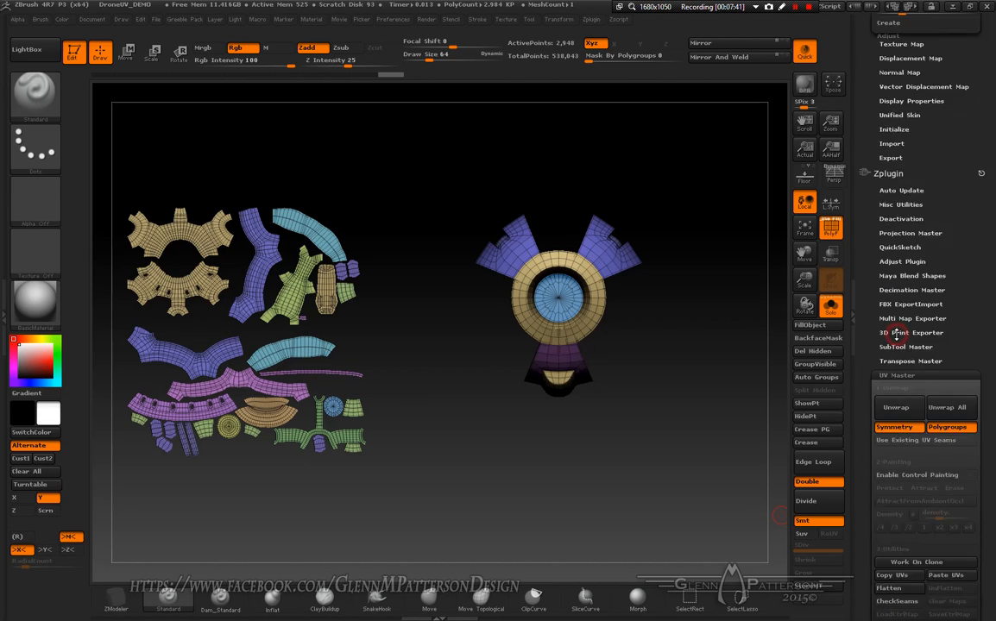
scroll(949, 285, up, 5)
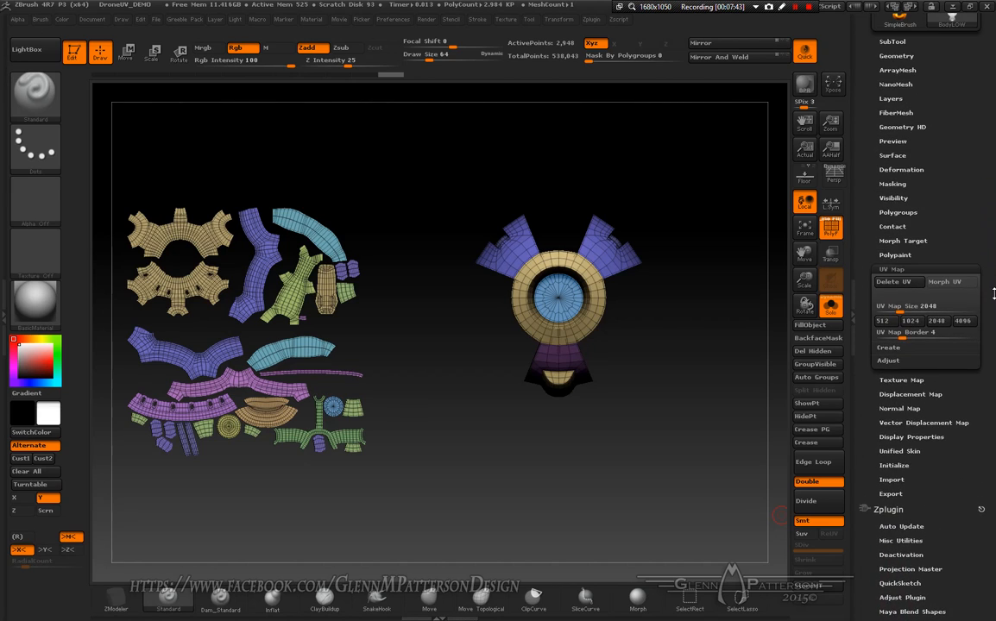
click(951, 283)
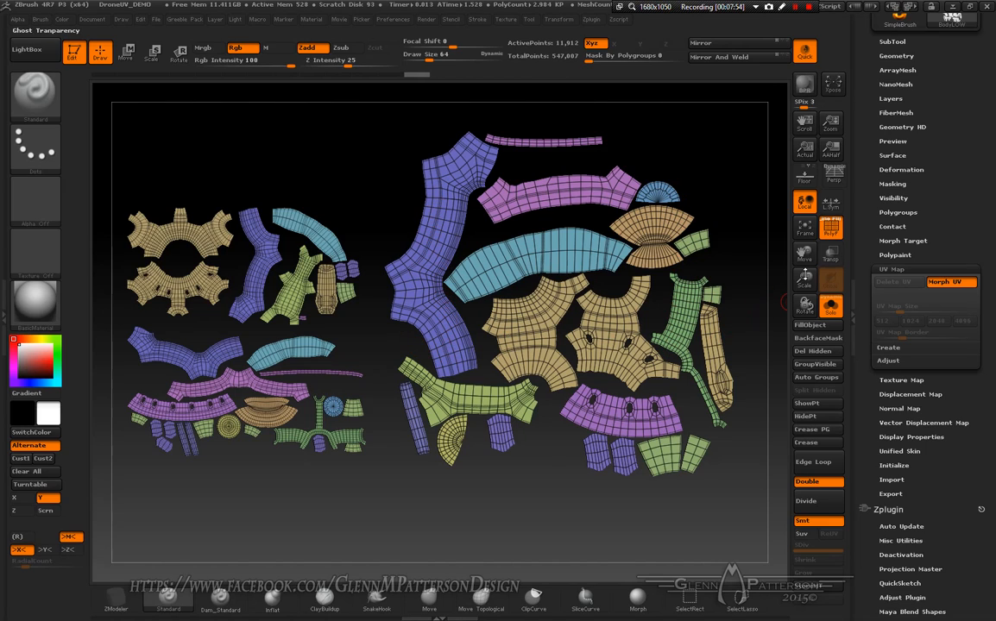
- Scale and align the mirrored body's UV layout next to the snapshot for comparison, and morph the mesh back to 3D
drag(804, 279, 657, 269)
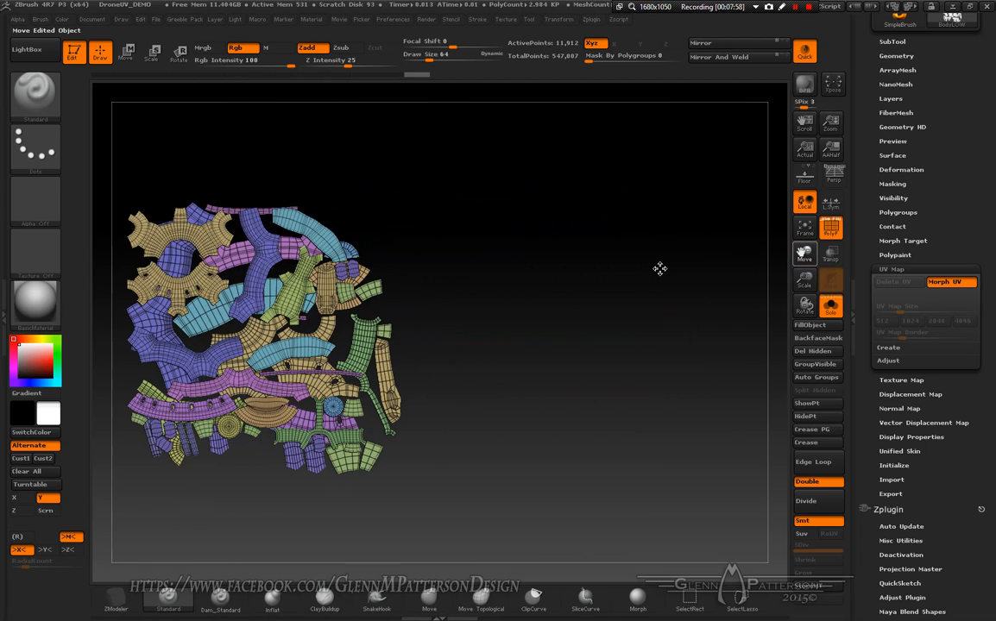
drag(803, 279, 723, 251)
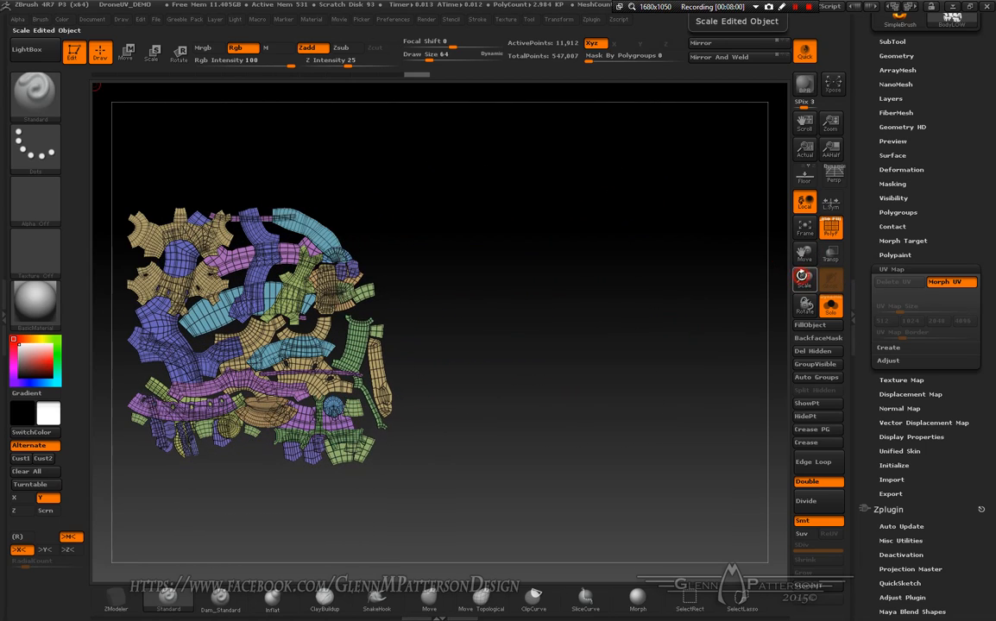
drag(803, 254, 929, 252)
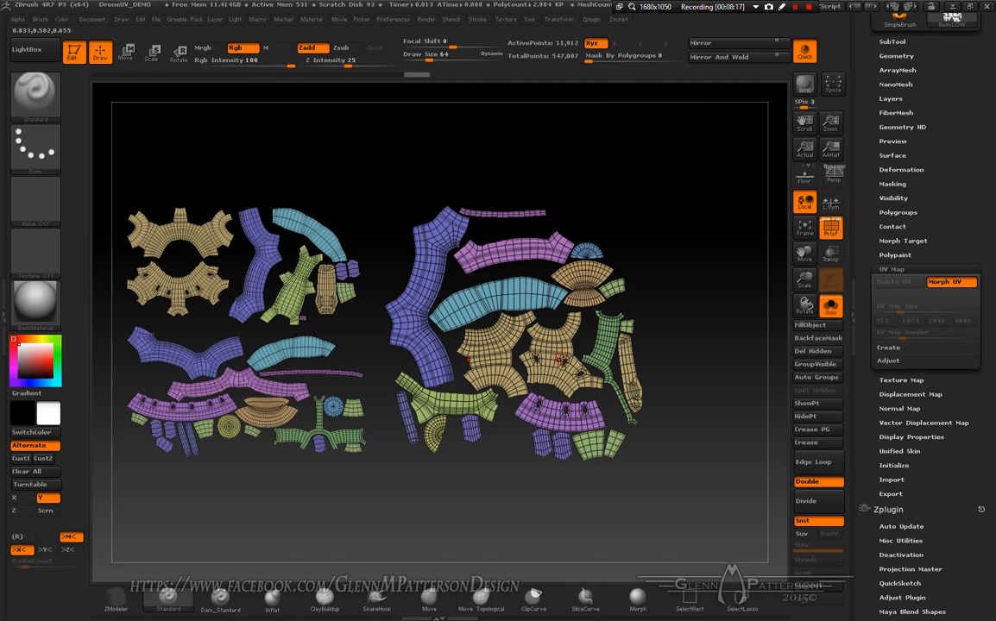
click(945, 283)
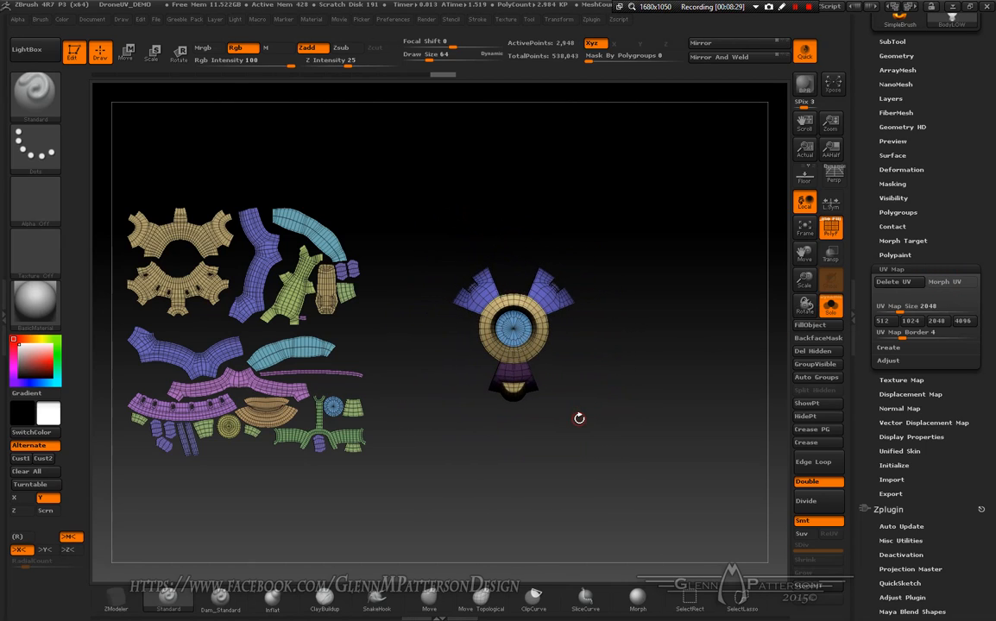
- Clear the UV layout snapshot from the canvas and frame the body mesh at an angle
key(ctrl+n)
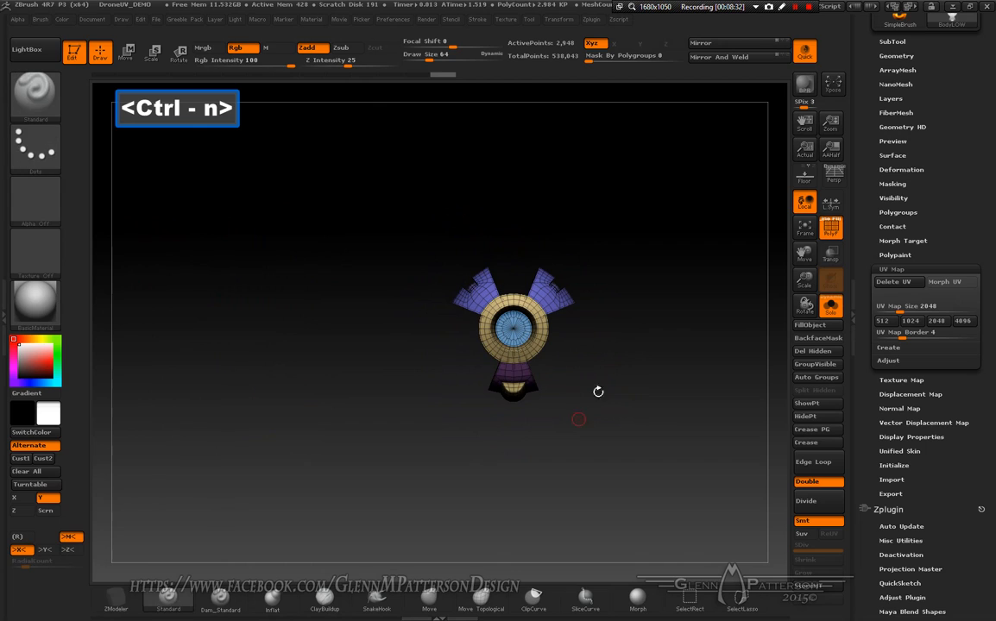
click(804, 228)
drag(630, 419, 610, 451)
- Make the PanelsLOW subtool active and fit it to the view
key(n)
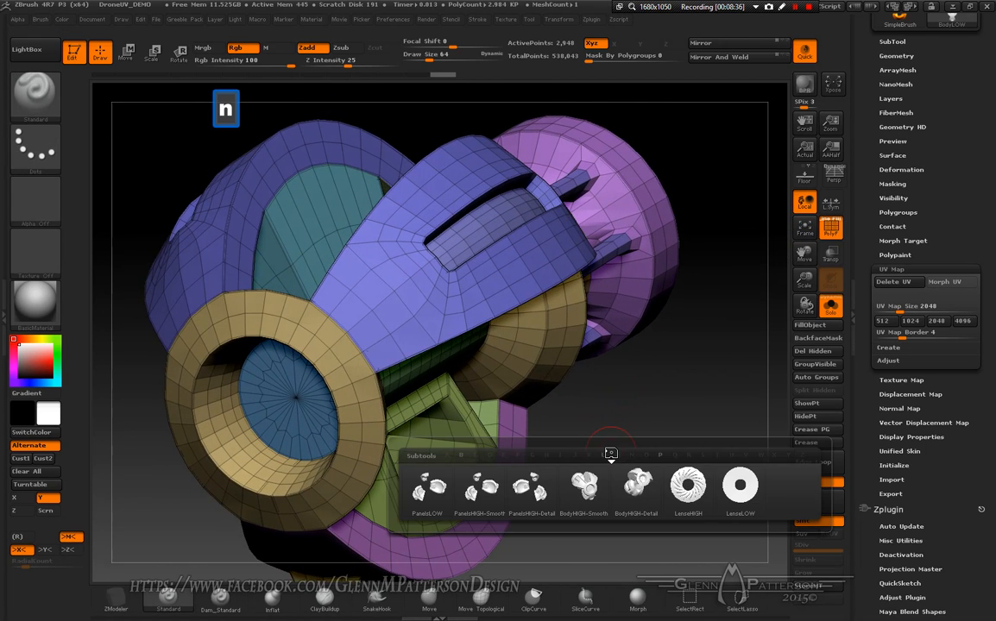
mouse_move(464, 503)
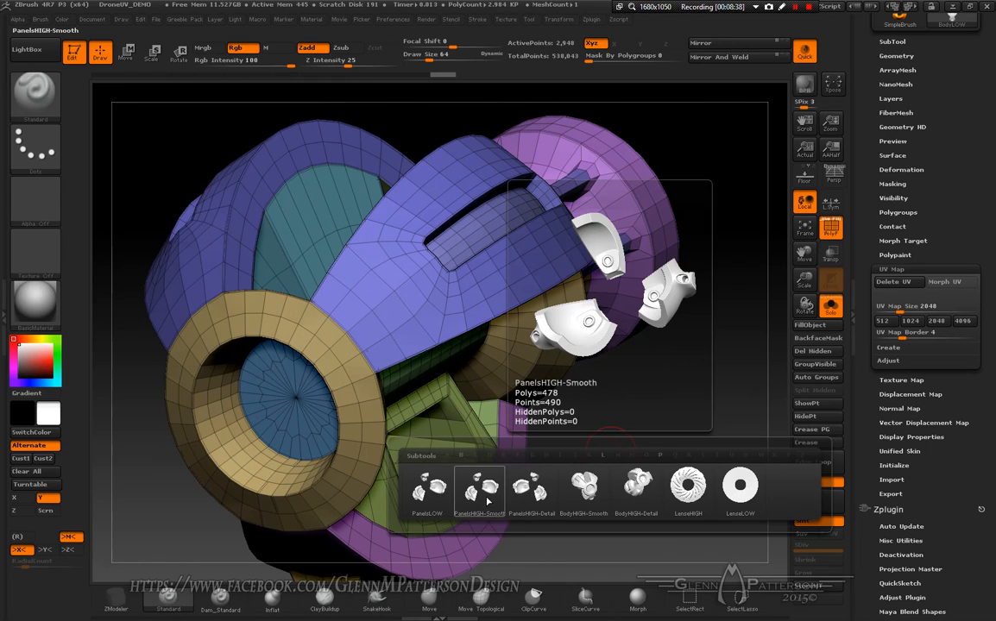
click(427, 498)
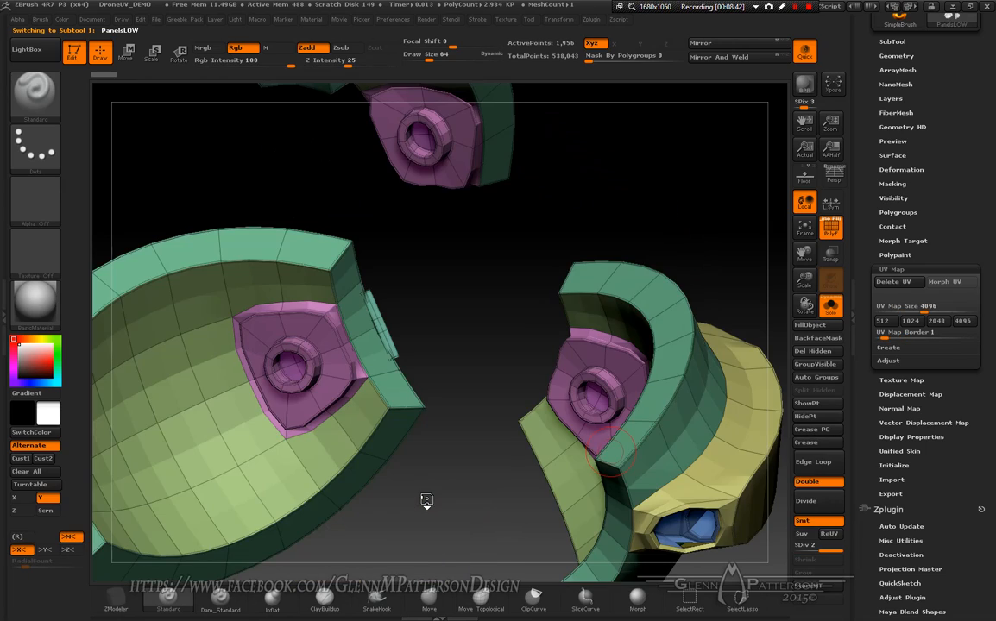
click(804, 228)
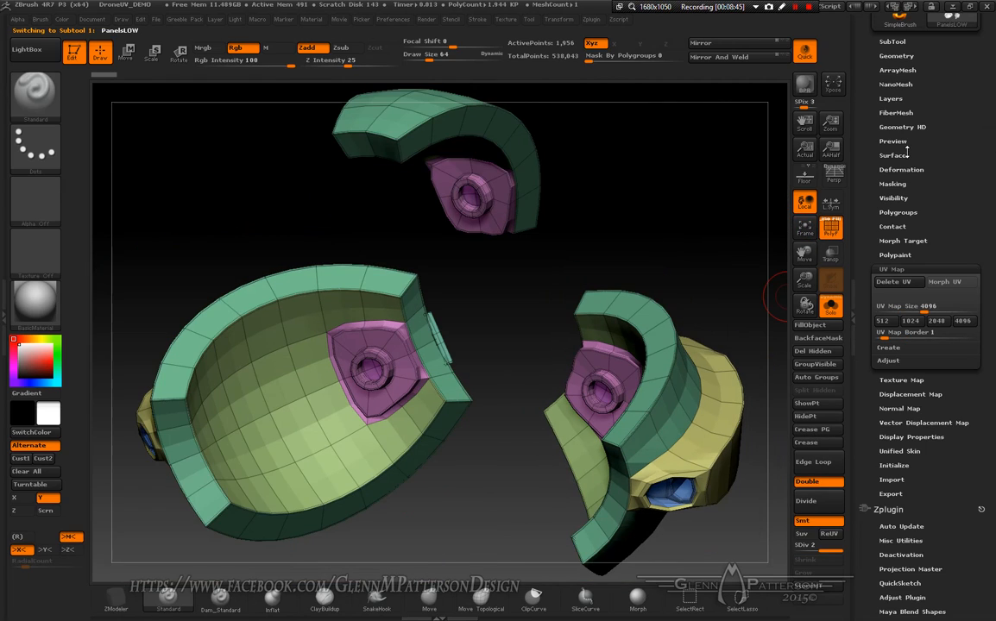
- Delete the lower subdivision level of PanelsLOW and remove half of its mesh with Delete By Symmetry
click(900, 54)
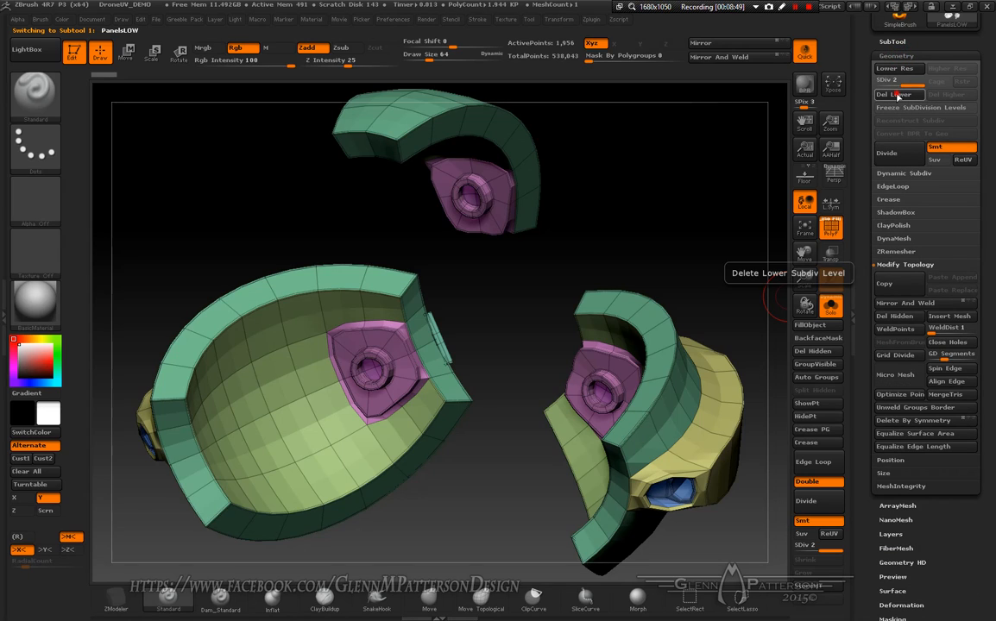
click(894, 94)
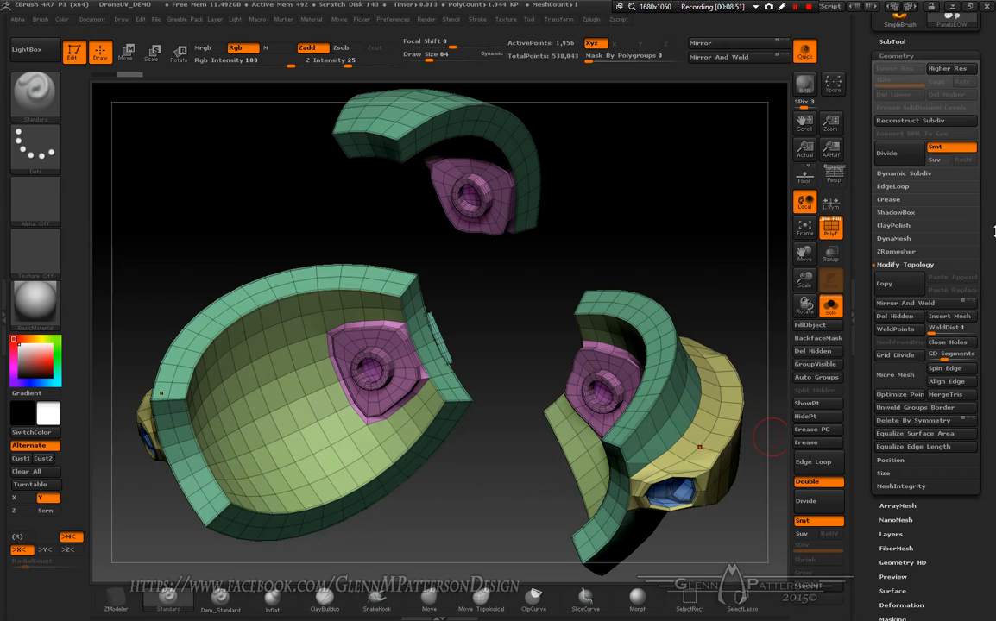
scroll(987, 231, down, 3)
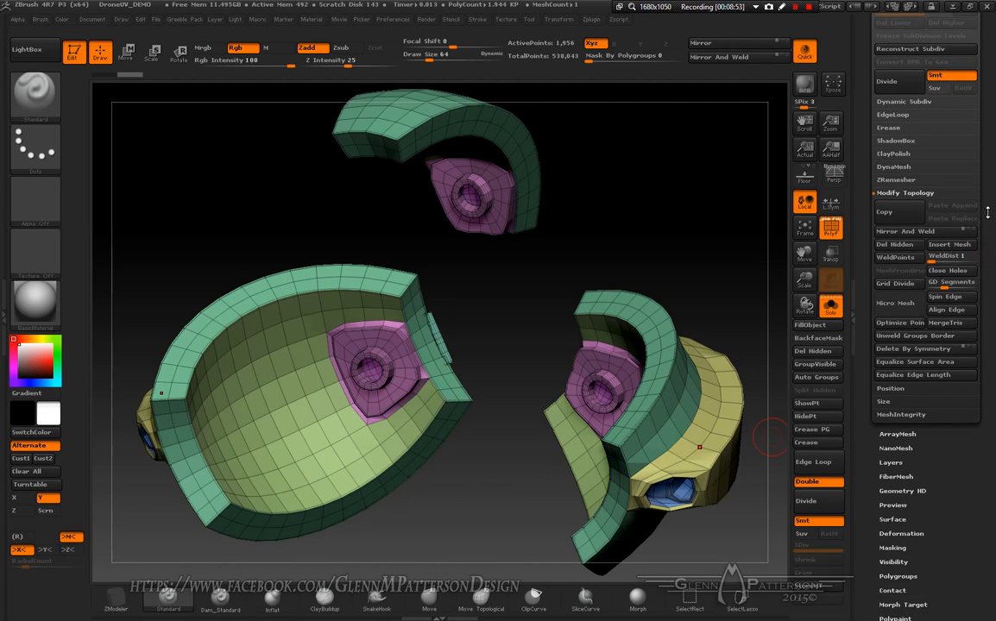
click(913, 348)
- Unwrap the half panels in UV Master with Symmetry and Polygroups on, and morph them to their framed UV layout
scroll(954, 492, down, 10)
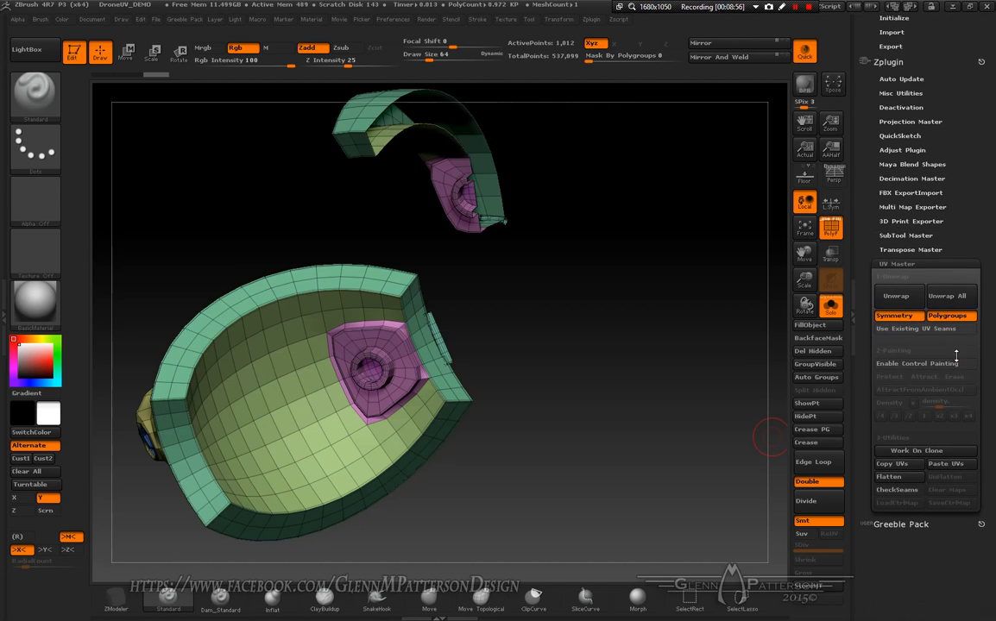
click(895, 298)
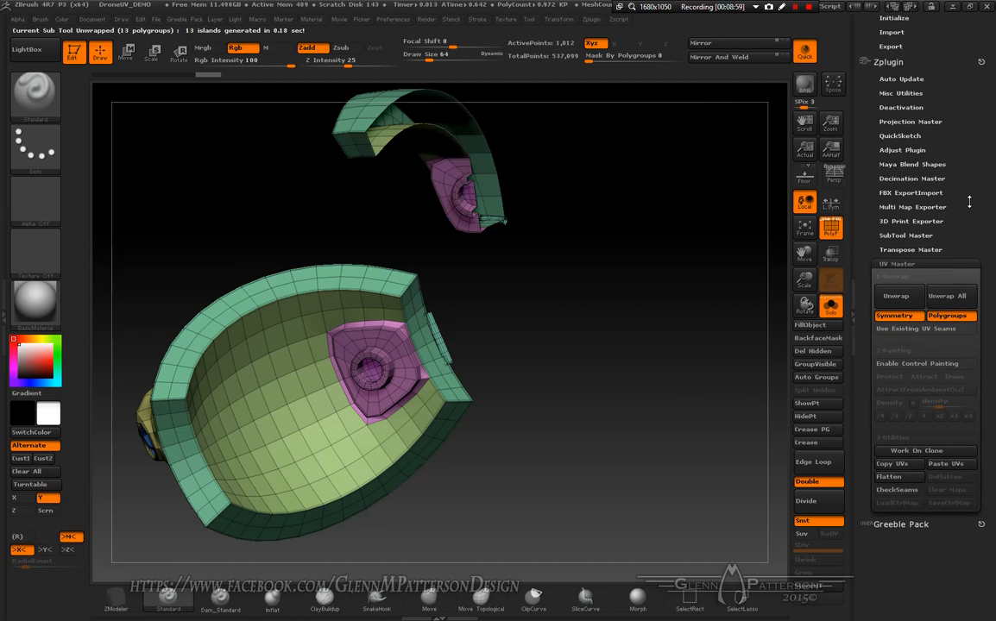
scroll(976, 331, up, 10)
click(898, 373)
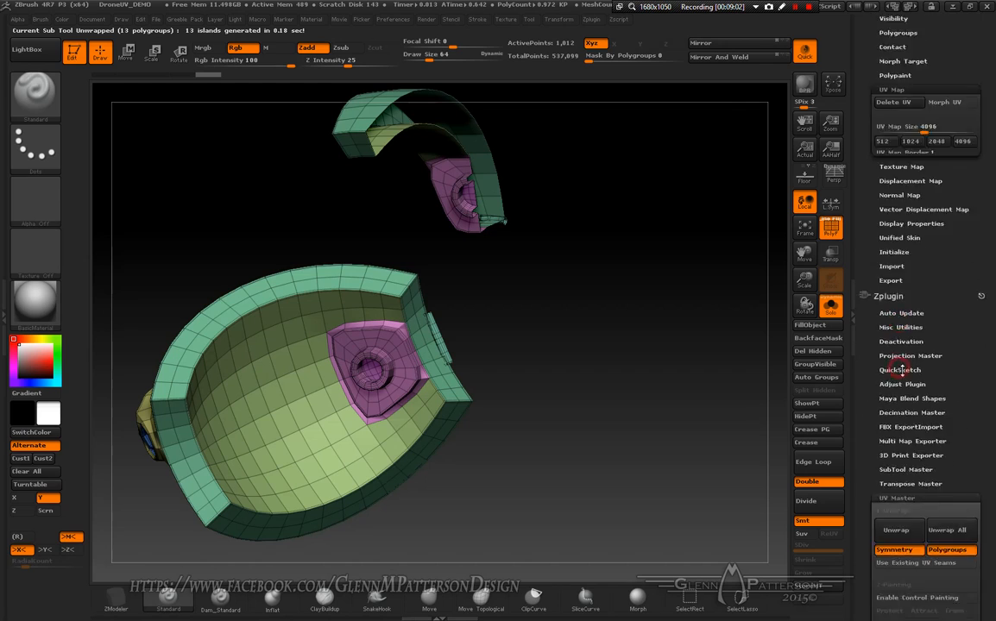
drag(973, 327, 977, 492)
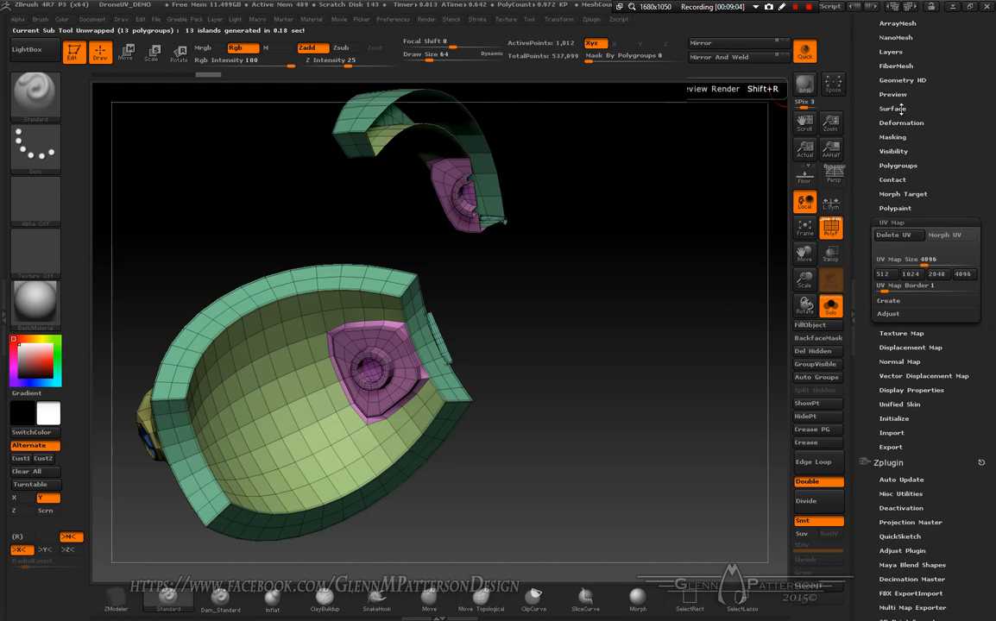
click(952, 238)
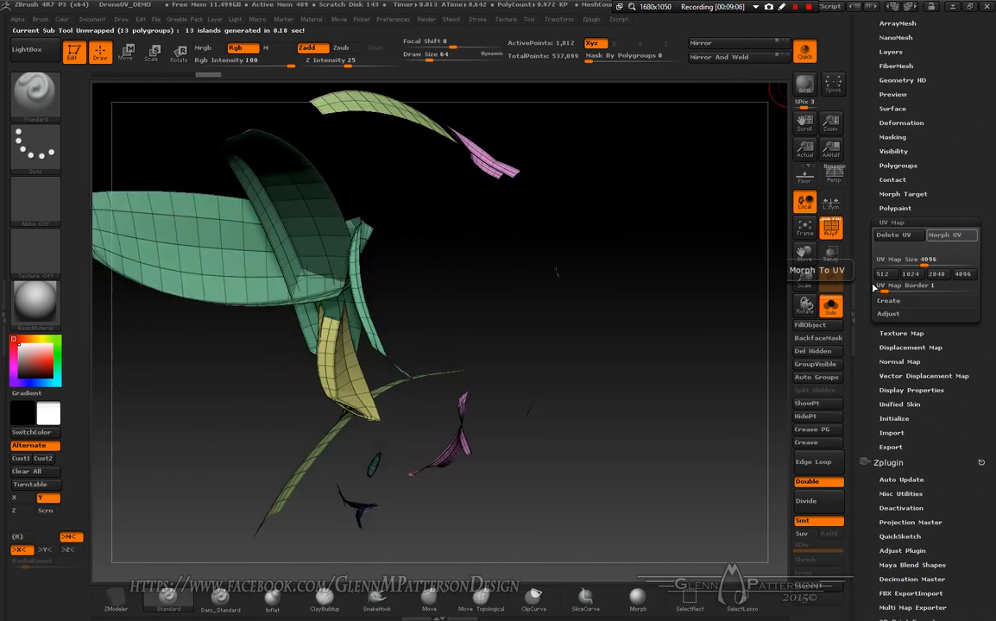
shift+drag(804, 281, 808, 270)
click(804, 230)
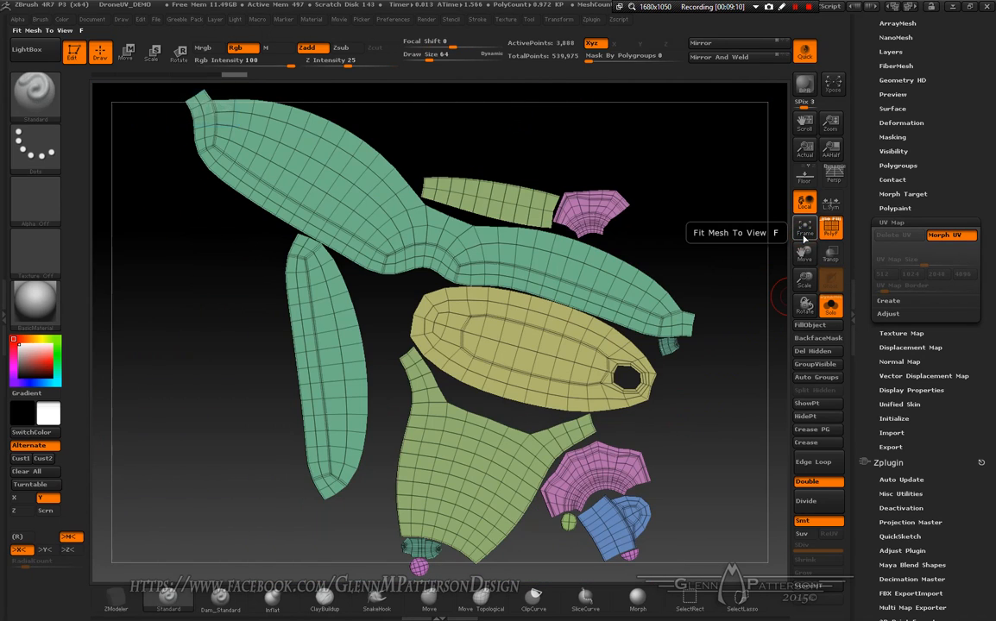
- Morph the half panels back to 3D and rebuild the full PanelsLOW mesh with Mirror And Weld
click(951, 235)
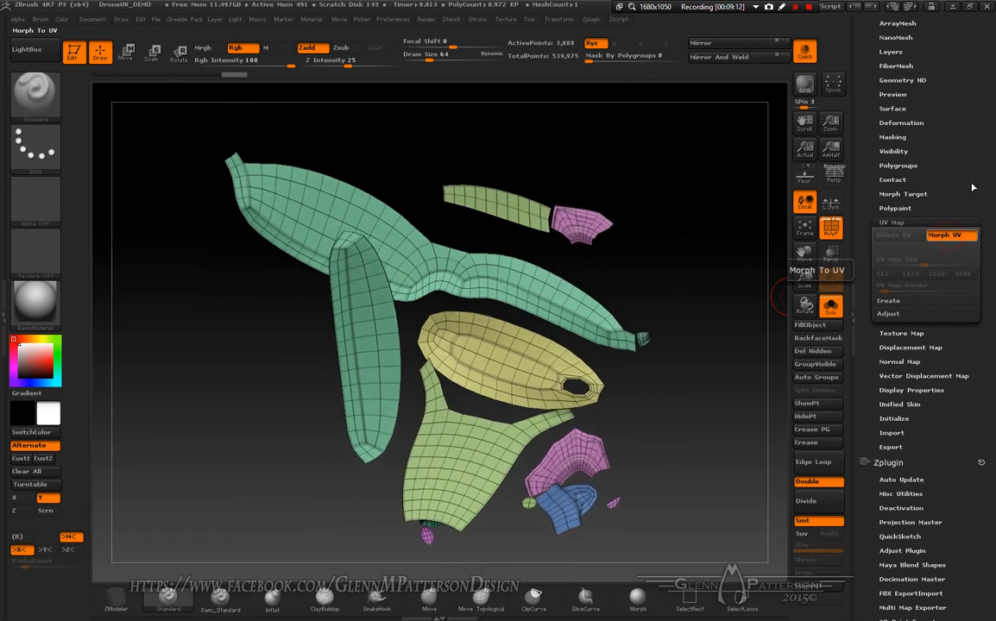
scroll(977, 224, up, 5)
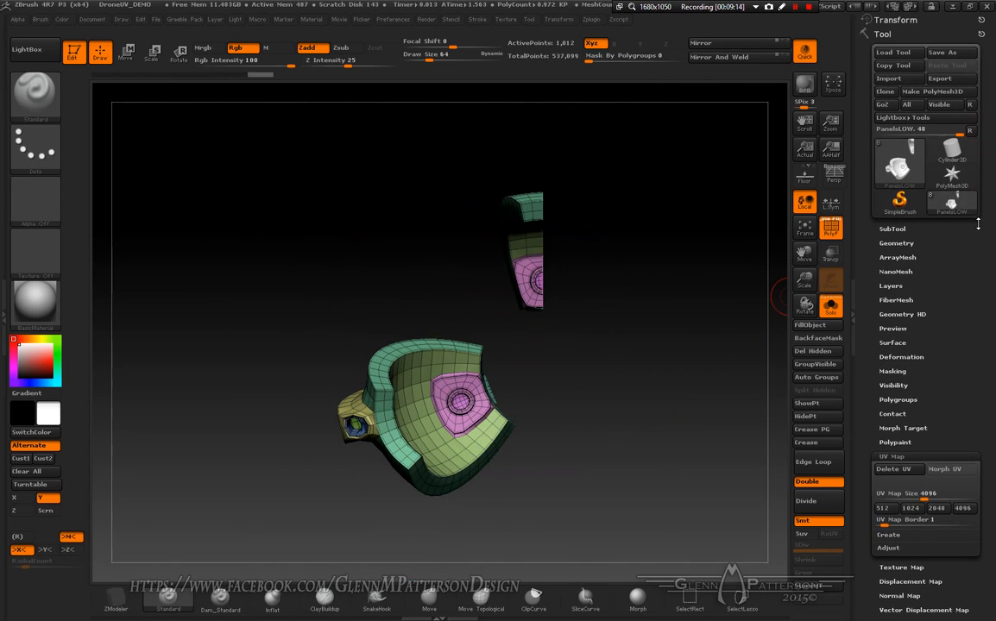
click(897, 242)
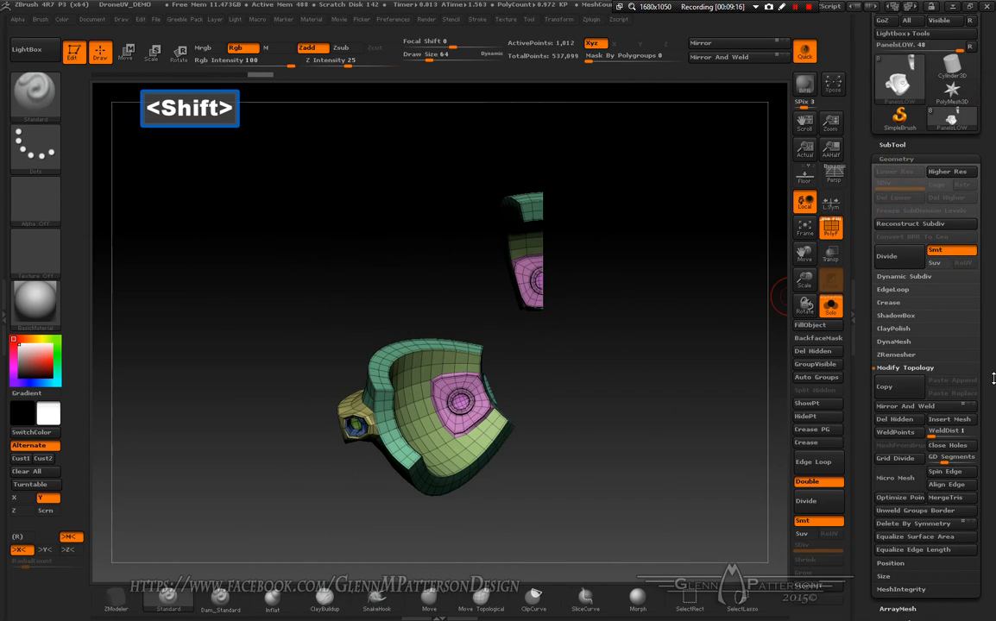
scroll(986, 379, down, 5)
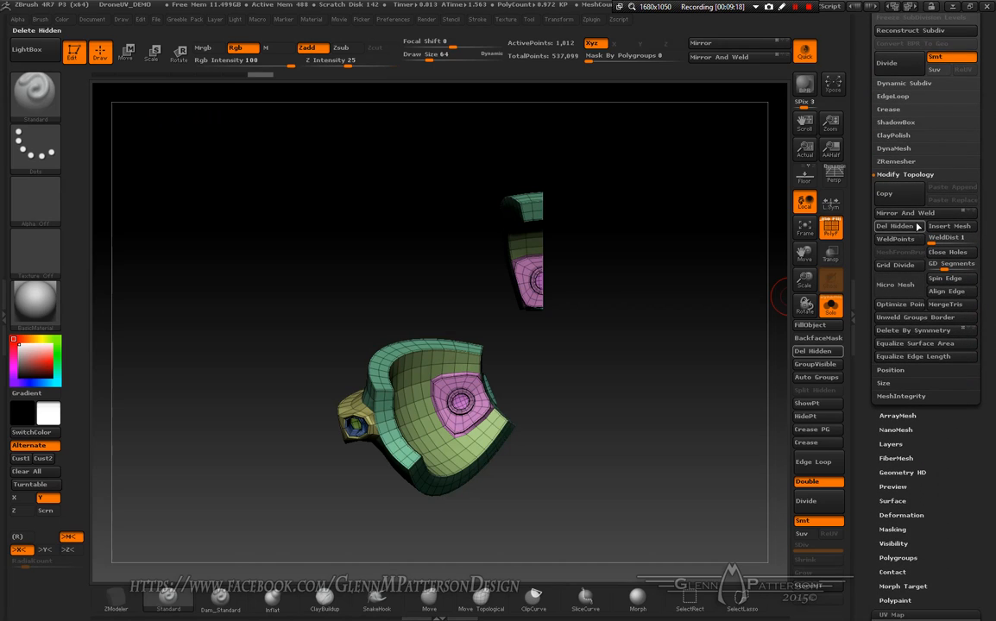
click(915, 218)
mouse_move(572, 518)
mouse_down()
mouse_move(511, 519)
mouse_move(564, 516)
mouse_up()
click(759, 477)
- Morph the mirrored panels to their UVs to check the overlapping layout, and morph them back to 3D
drag(951, 524, 969, 350)
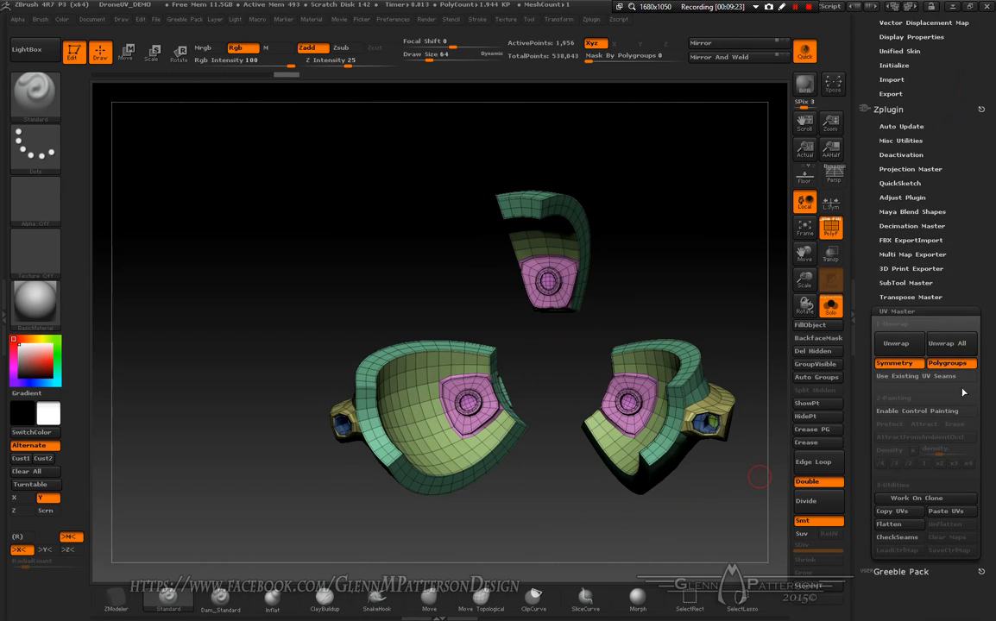
drag(993, 192, 988, 303)
drag(641, 300, 671, 287)
click(944, 233)
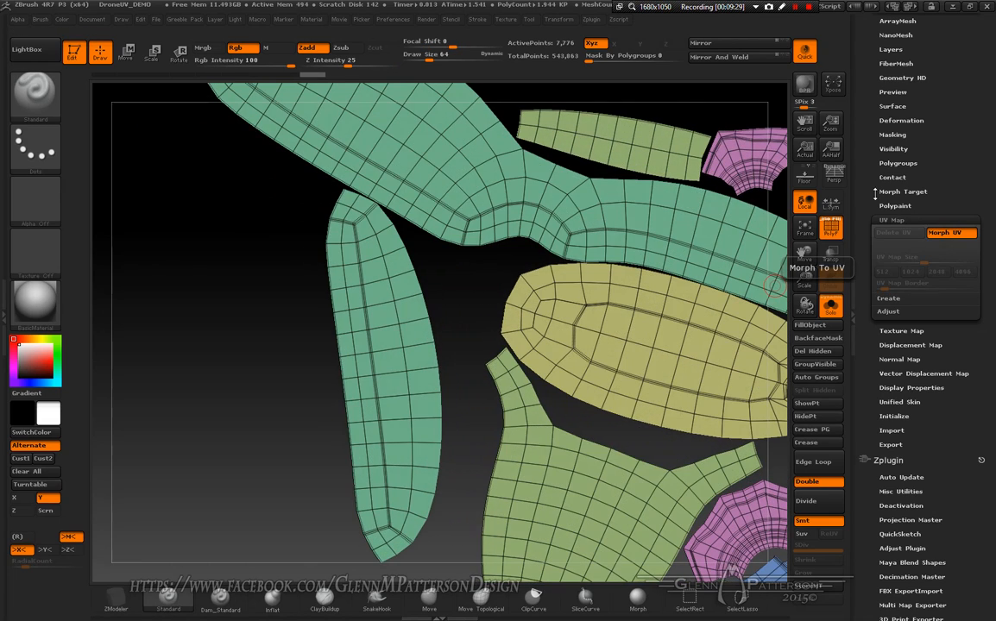
click(805, 229)
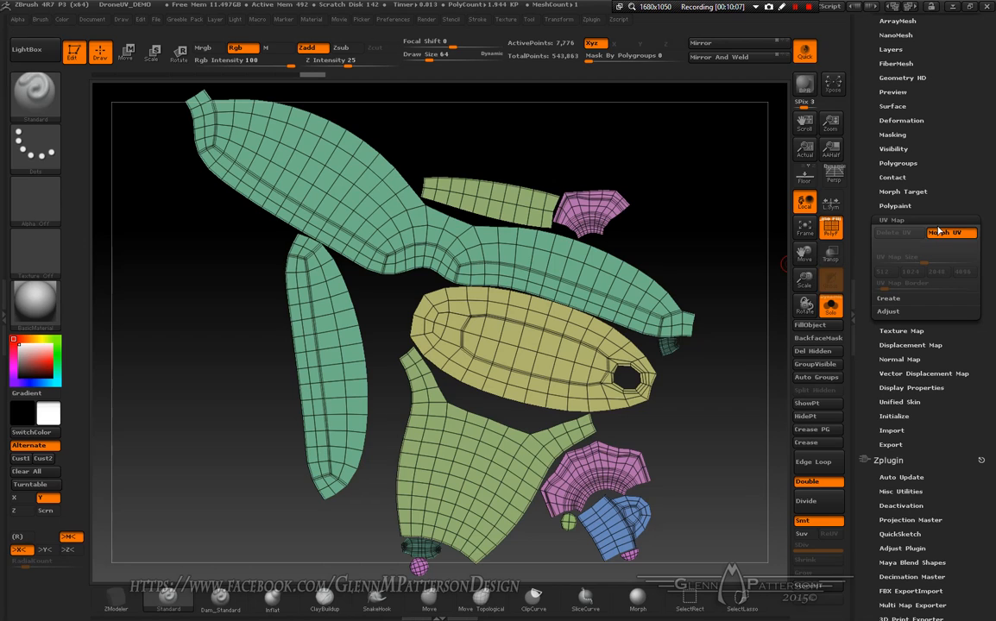
click(940, 234)
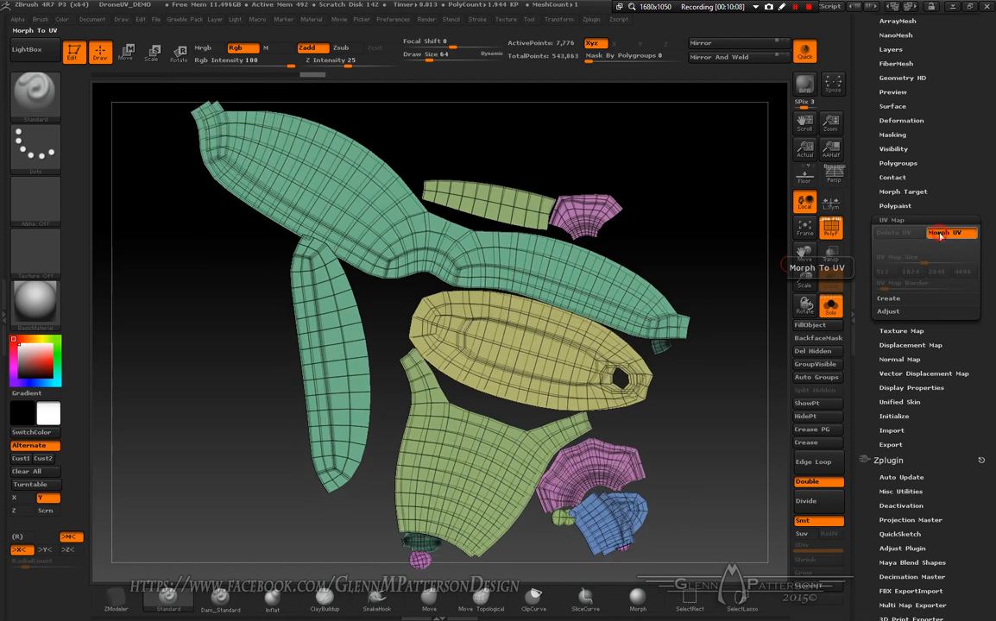
drag(645, 311, 640, 383)
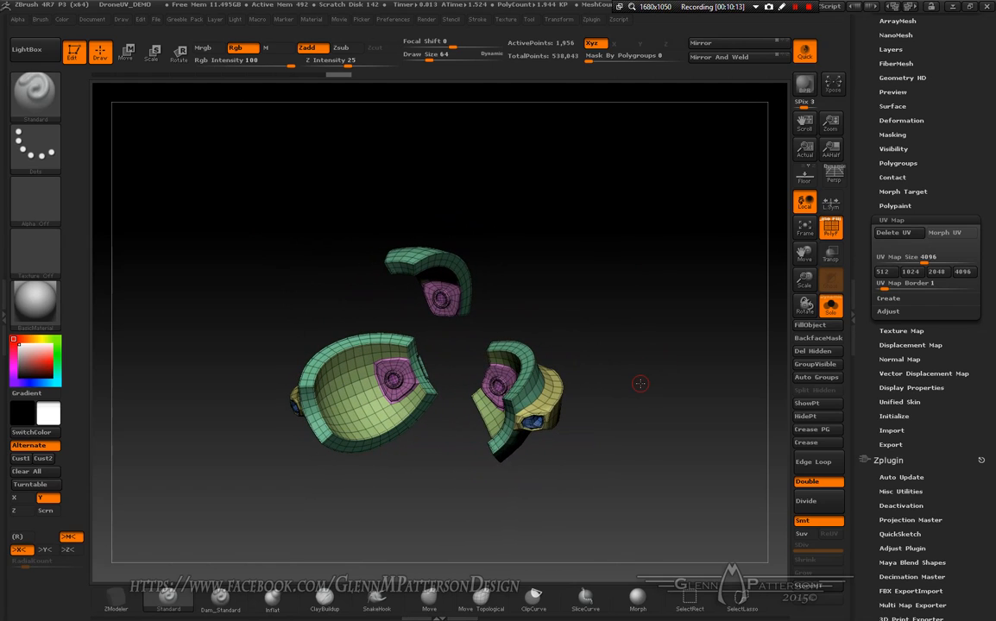
- Make the LenseLOW subtool active and fit it to the view
key(n)
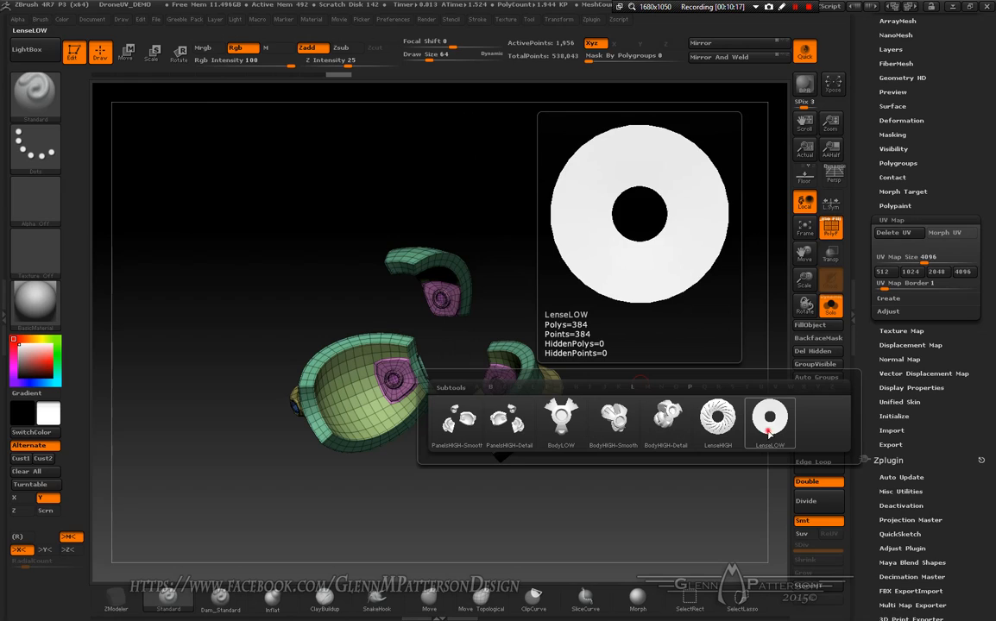
click(768, 436)
drag(509, 431, 535, 437)
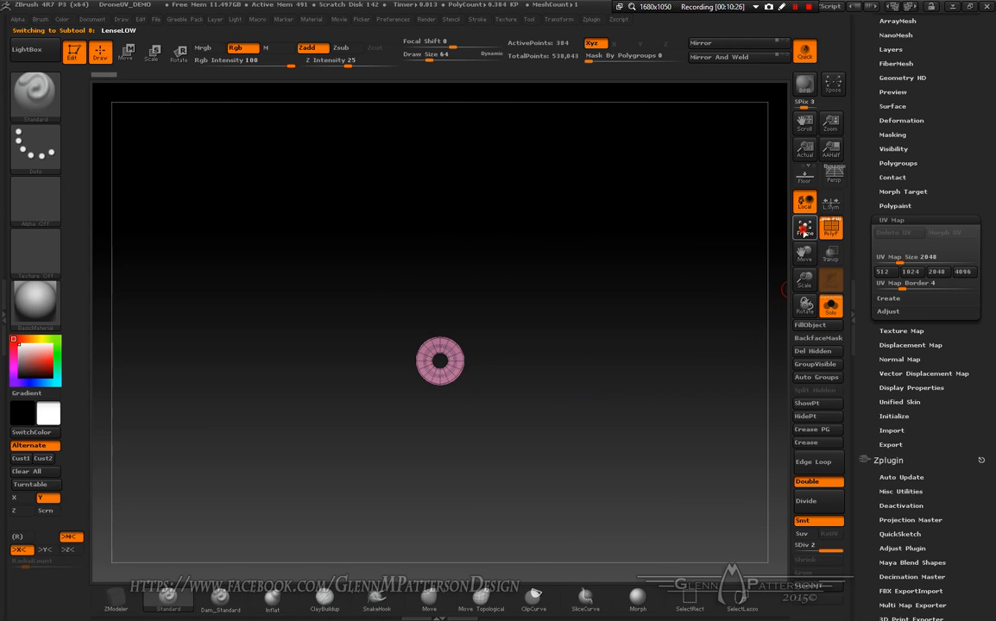
key(f)
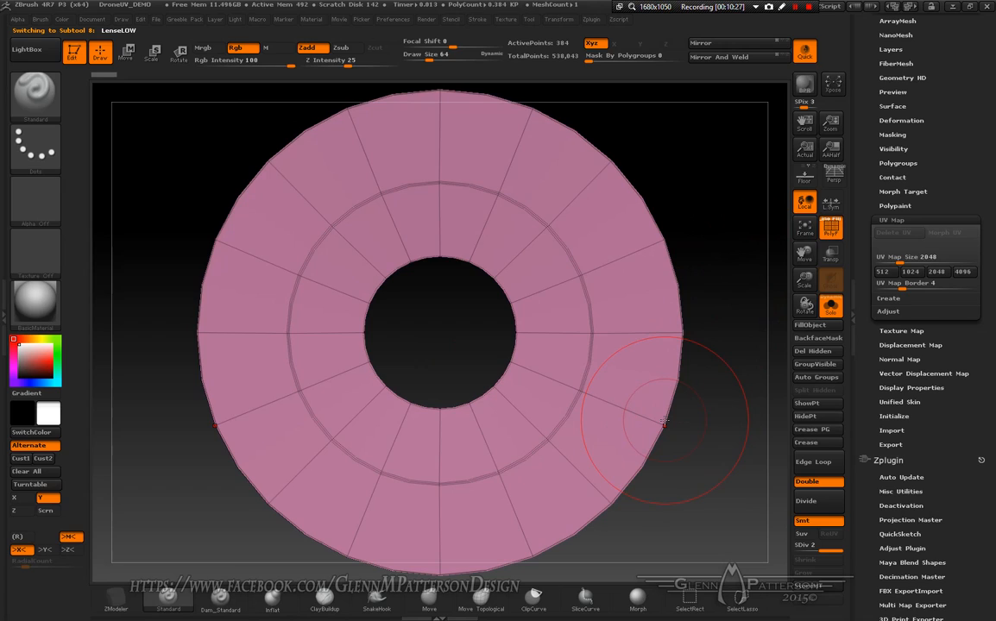
- Switch to the LenseHIGH subtool to examine the detailed version of the lens
key(n)
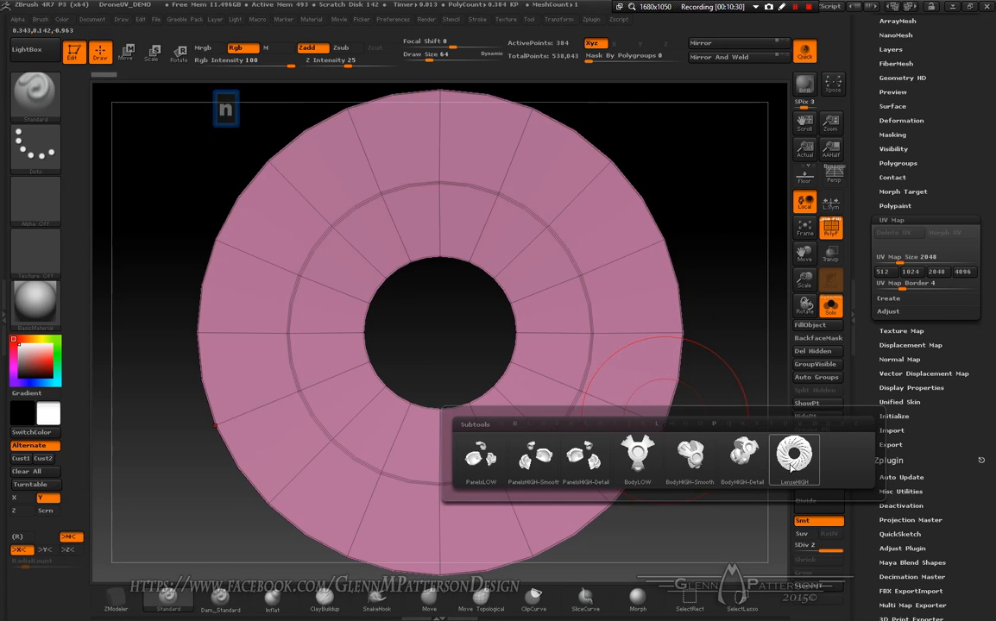
mouse_move(790, 468)
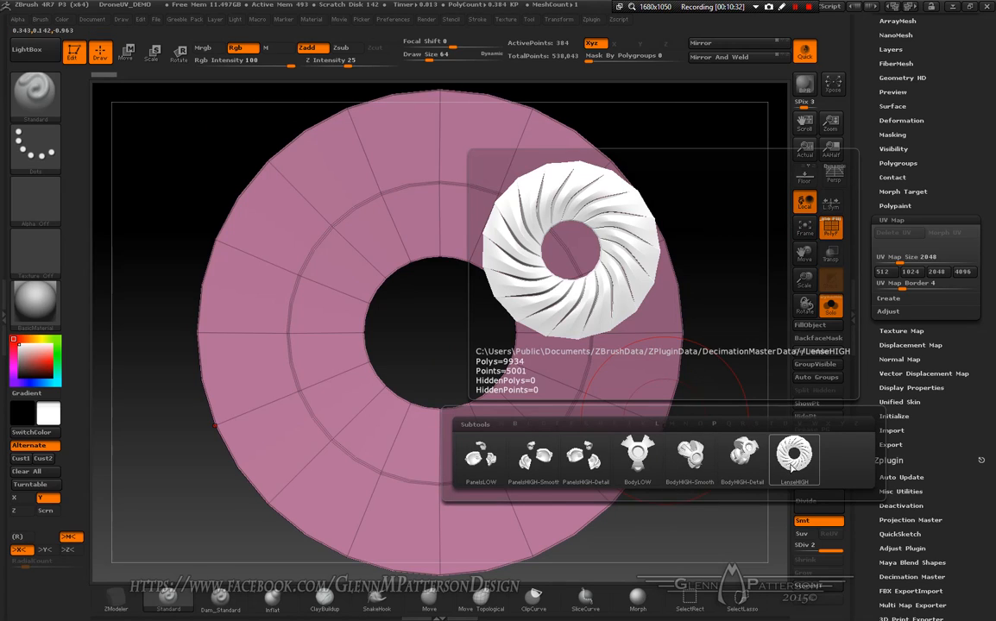
click(791, 464)
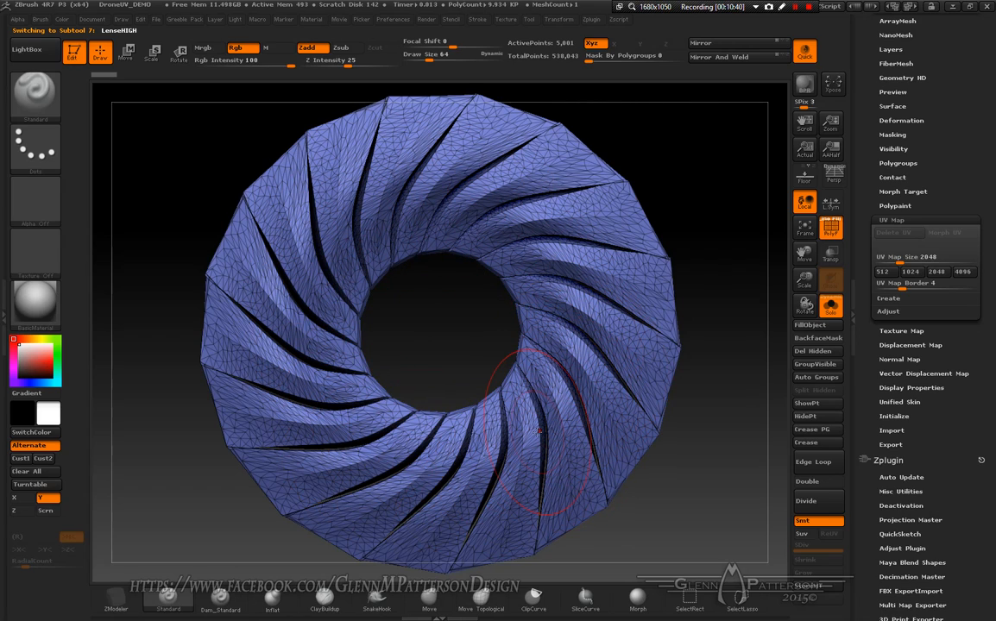
key(F9)
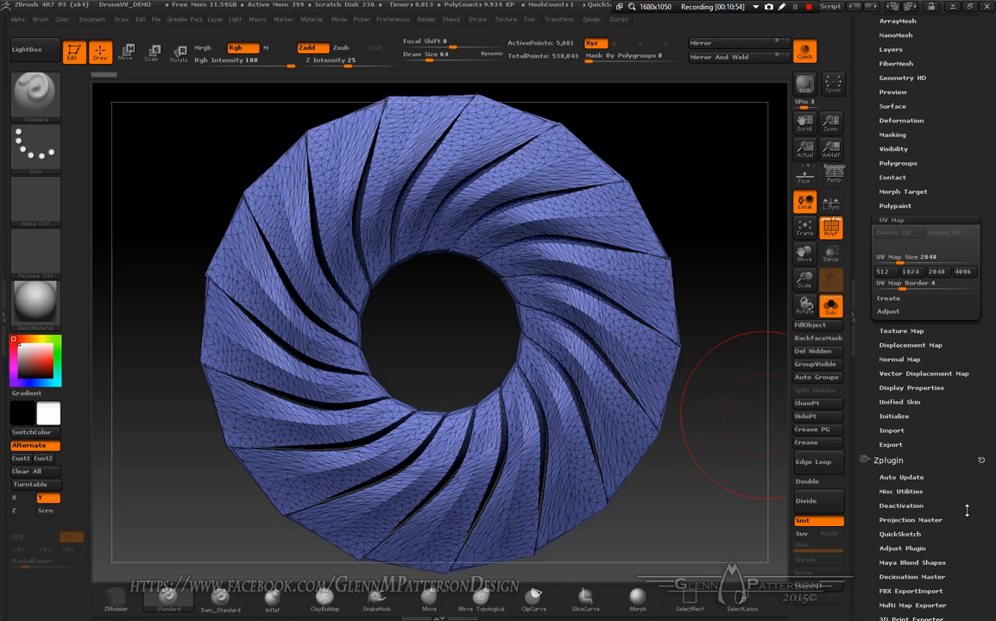
- Switch back to LenseLOW and unwrap it in UV Master with Polygroups off and Symmetry on
key(n)
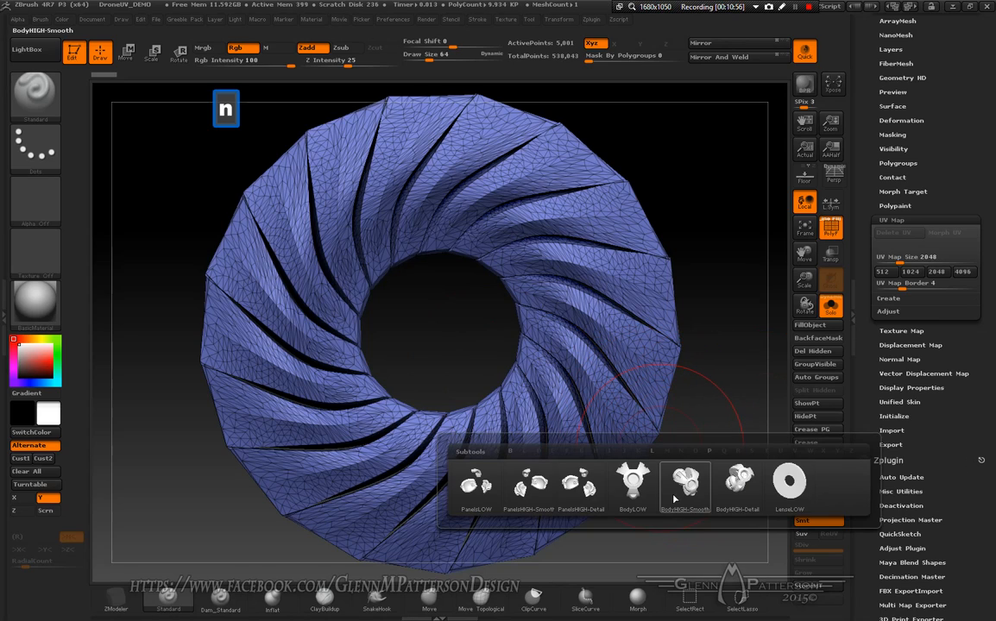
click(790, 494)
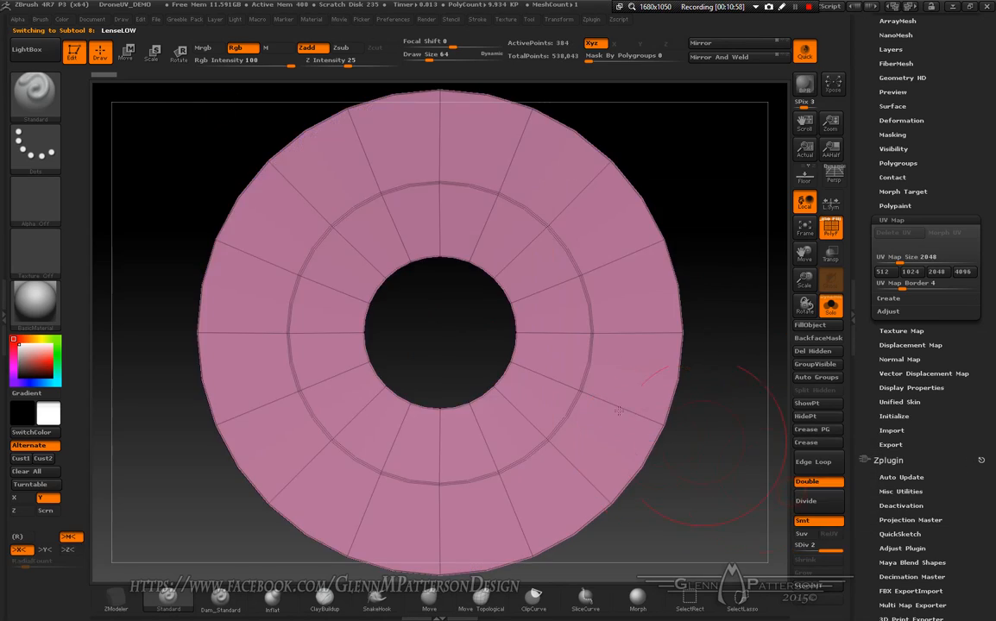
drag(961, 480, 961, 276)
click(897, 457)
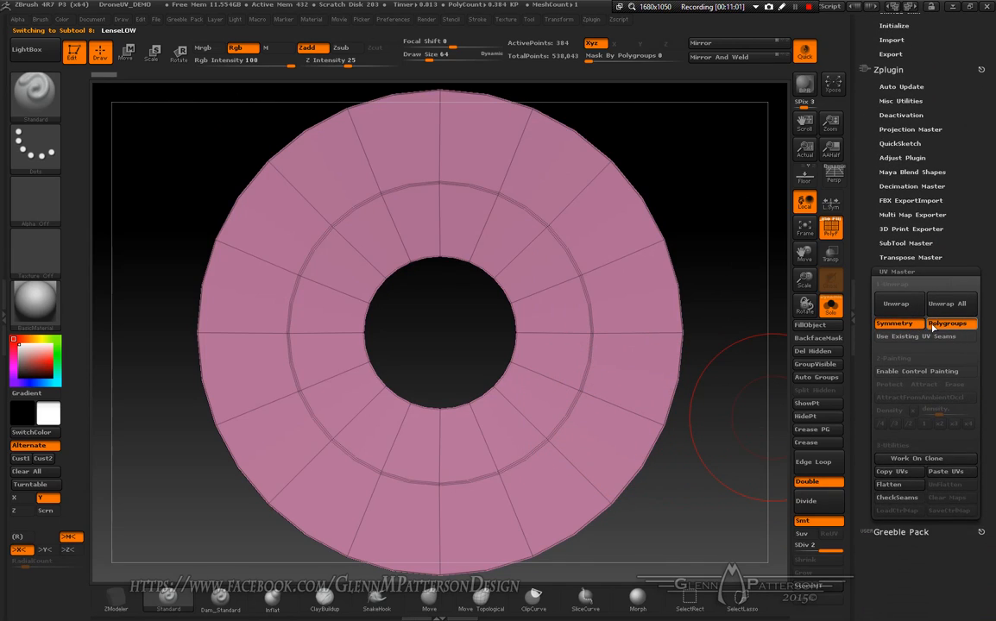
click(936, 323)
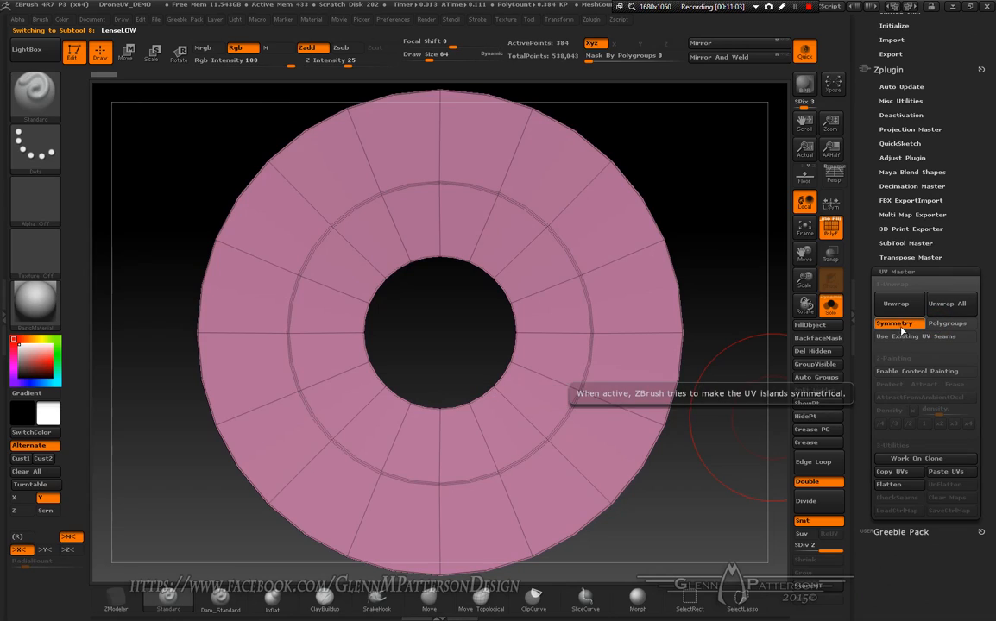
click(897, 305)
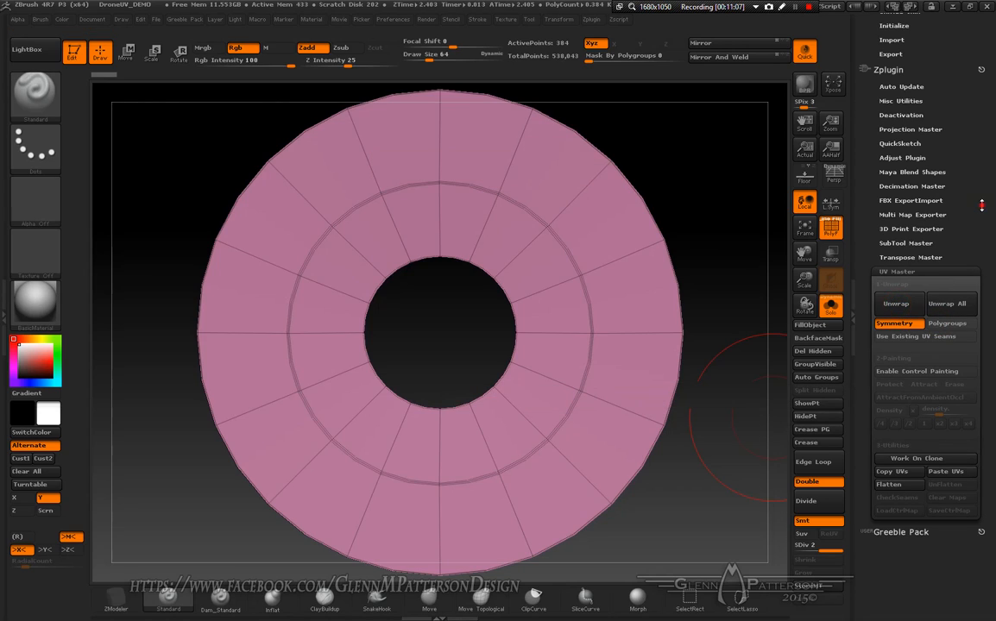
- Drop LenseLOW to its lowest subdivision level and unwrap it in UV Master with Symmetry on
scroll(981, 350, up, 10)
scroll(980, 354, up, 3)
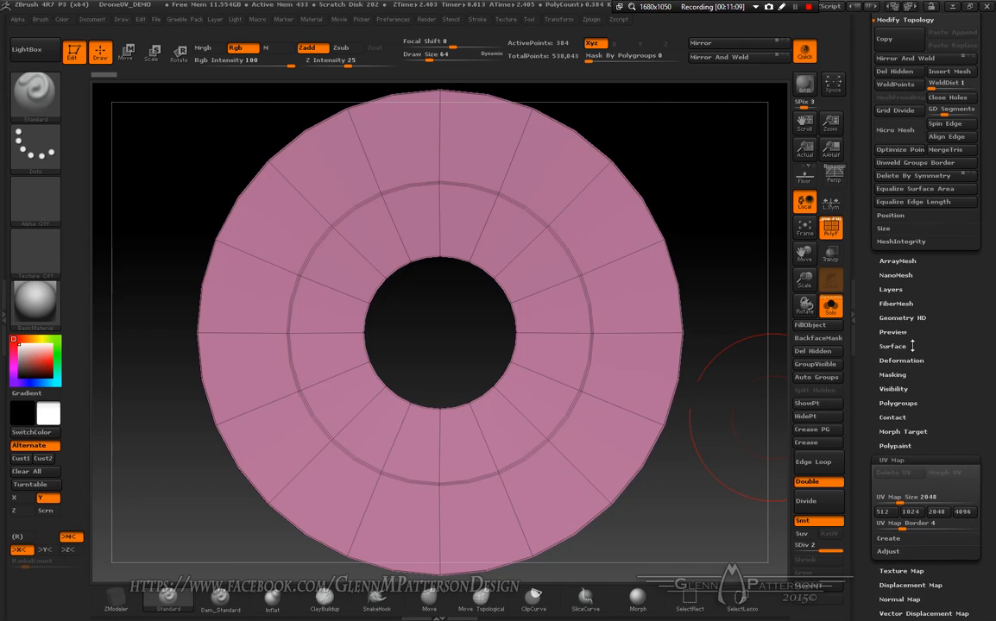
scroll(970, 282, up, 10)
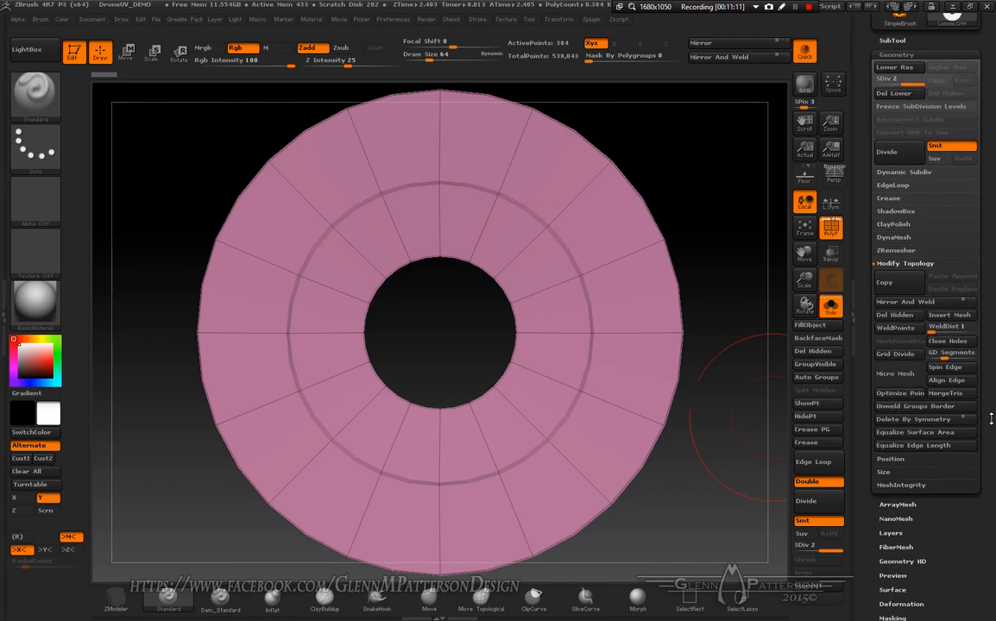
click(890, 182)
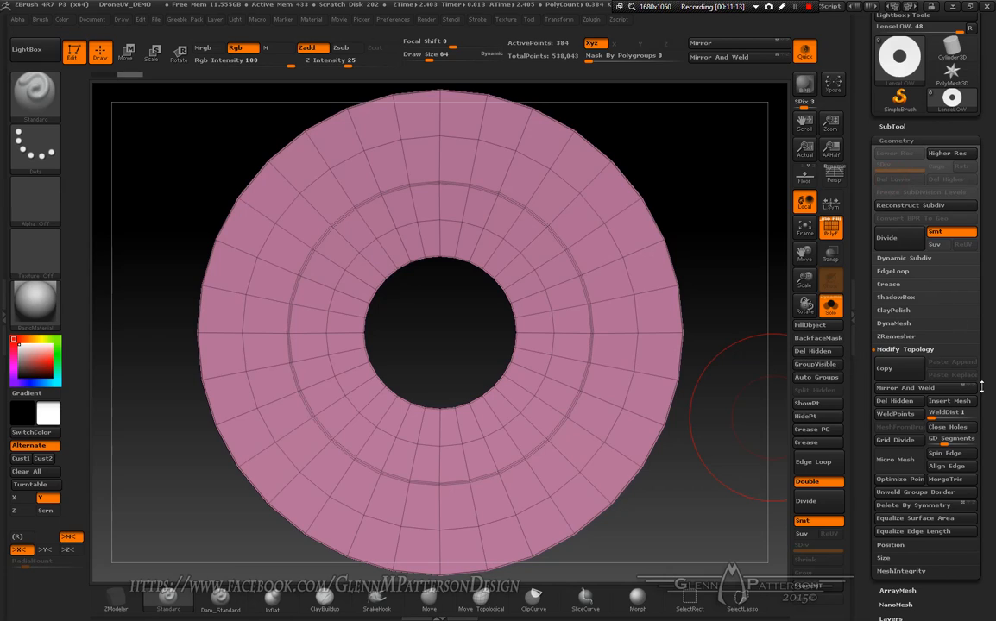
scroll(989, 302, down, 9)
scroll(989, 302, down, 20)
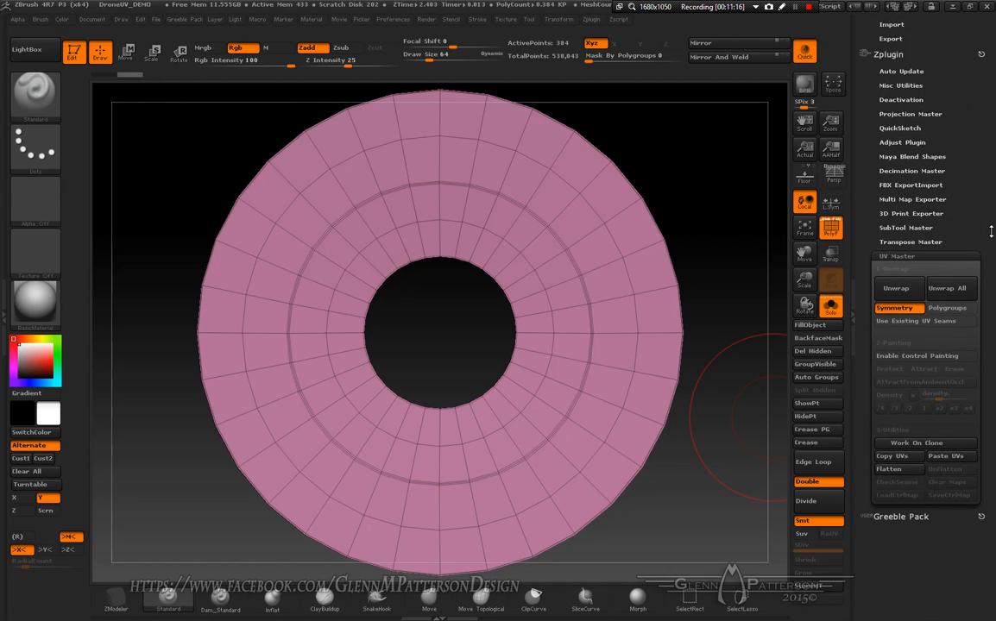
click(902, 290)
- Morph LenseLOW to its UVs to check the layout, morph it back to 3D and fit it to the view
scroll(949, 259, up, 12)
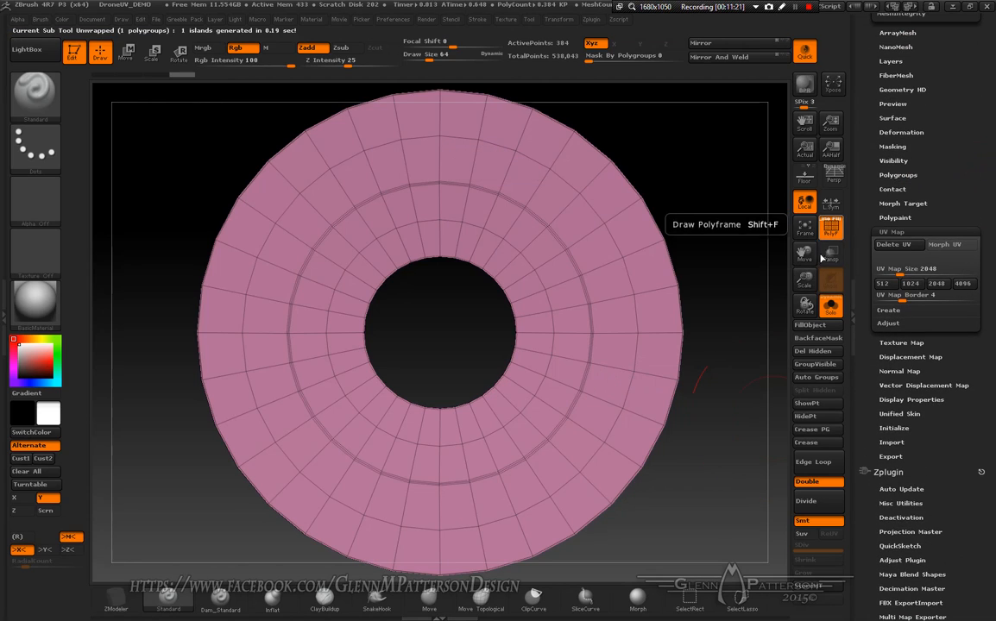
click(804, 228)
click(947, 245)
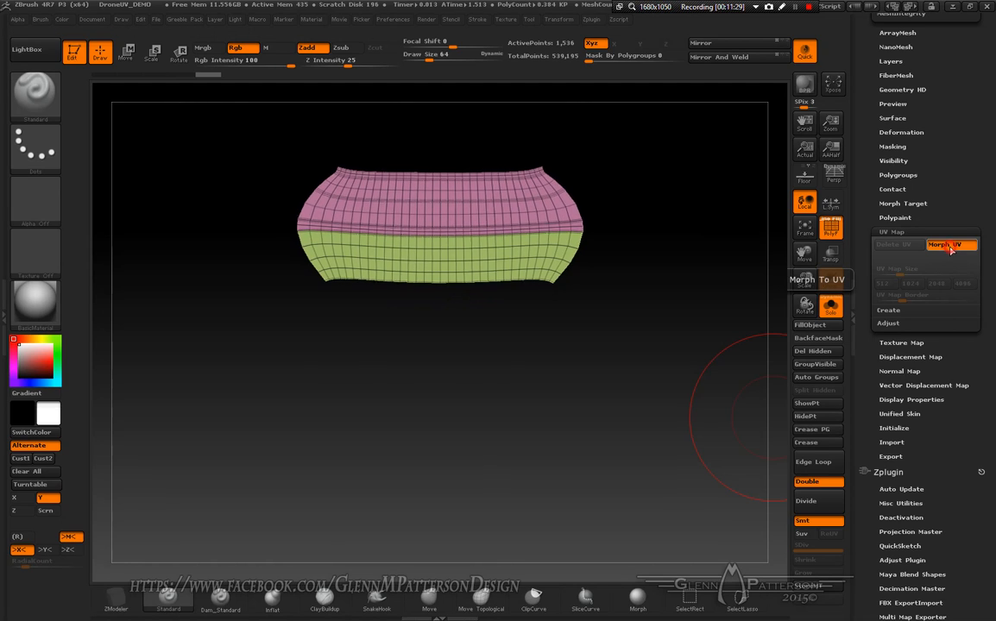
click(950, 246)
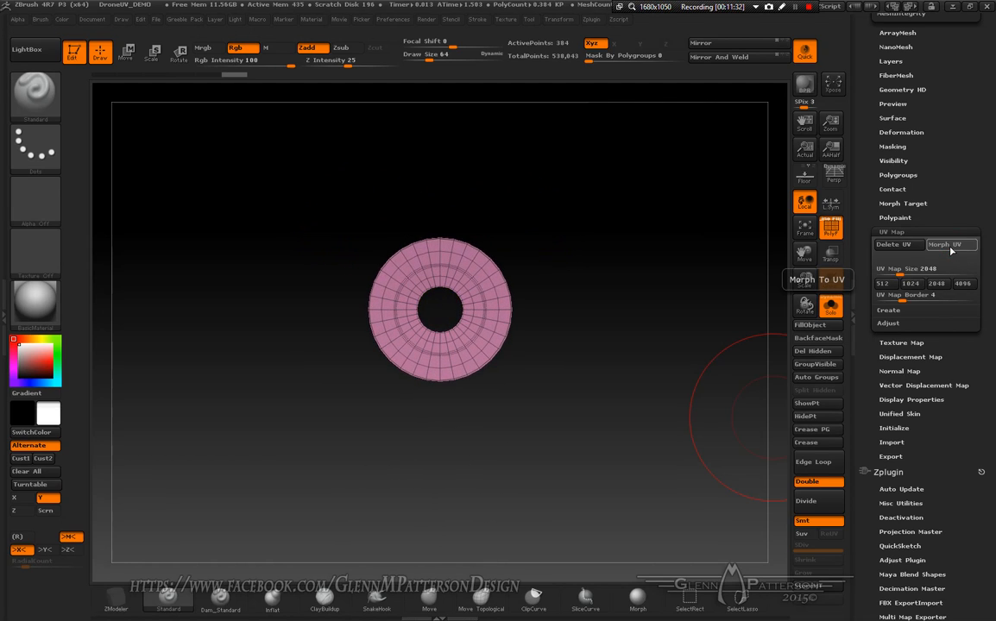
mouse_move(597, 459)
mouse_down()
mouse_move(539, 415)
mouse_move(499, 426)
mouse_move(552, 436)
mouse_move(591, 461)
mouse_up()
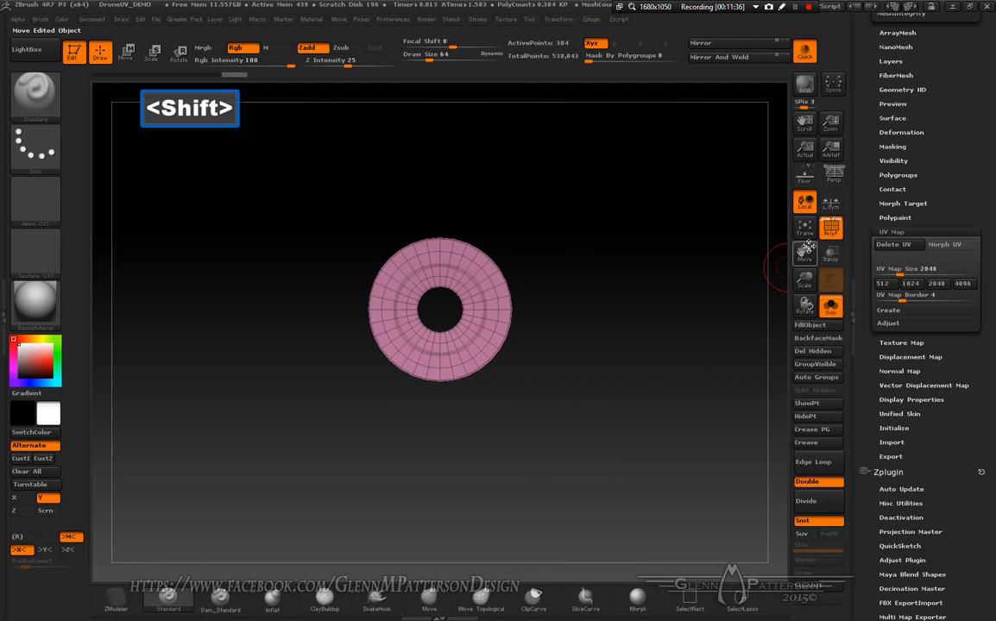
click(804, 228)
click(804, 228)
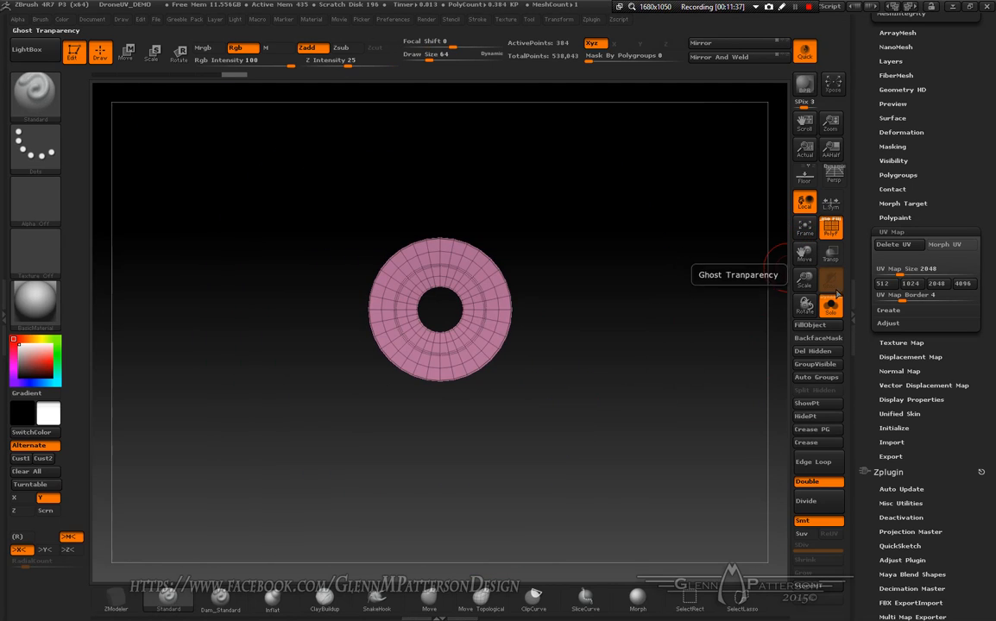
- Make PanelsHIGH-Smooth the active subtool, isolate it with Solo and fit all its panels to the view
click(832, 312)
drag(671, 419, 576, 455)
drag(977, 149, 895, 231)
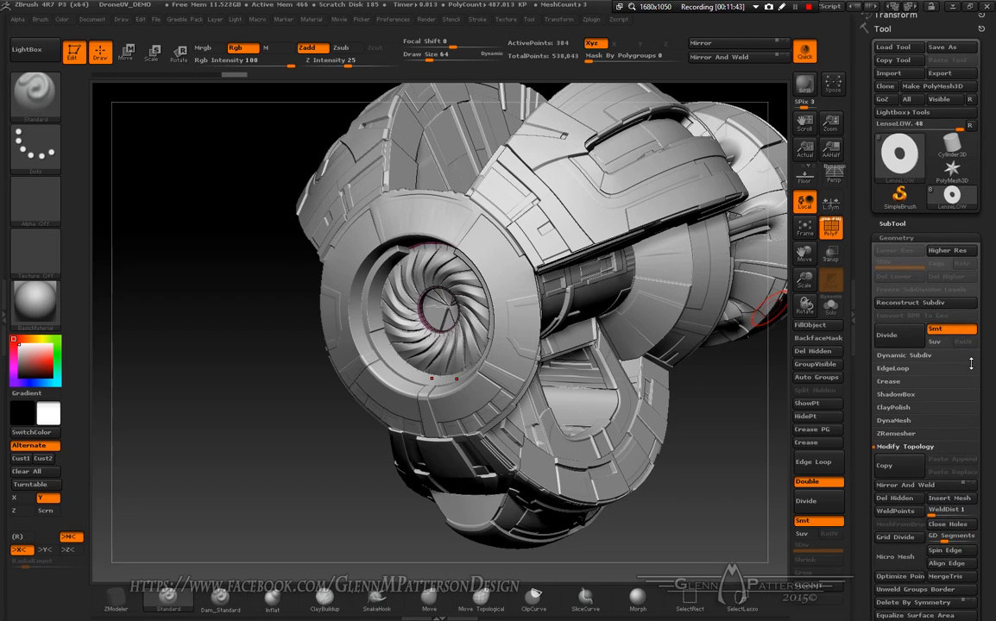
click(892, 222)
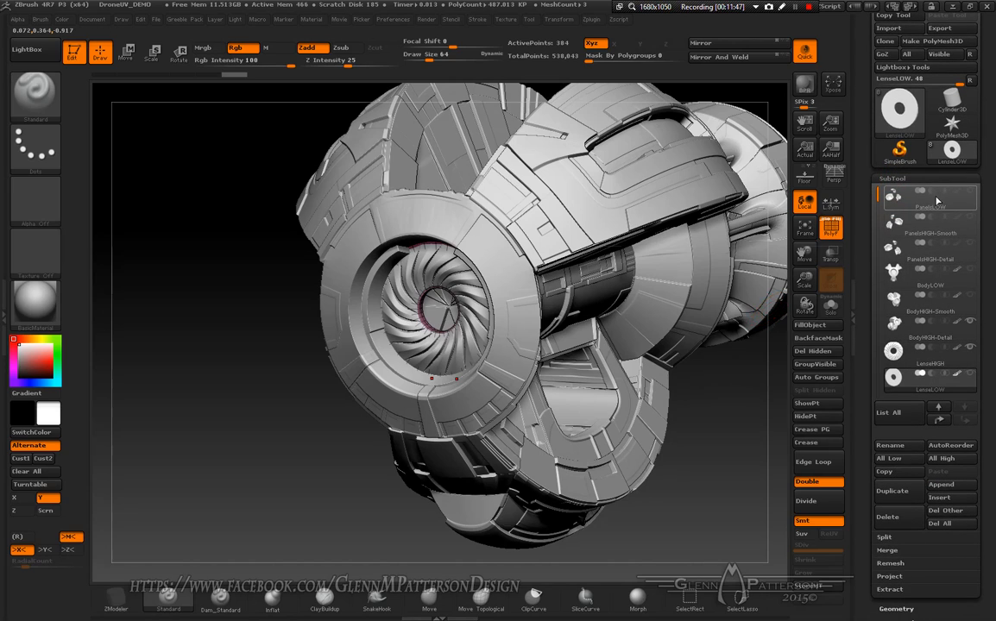
mouse_move(936, 229)
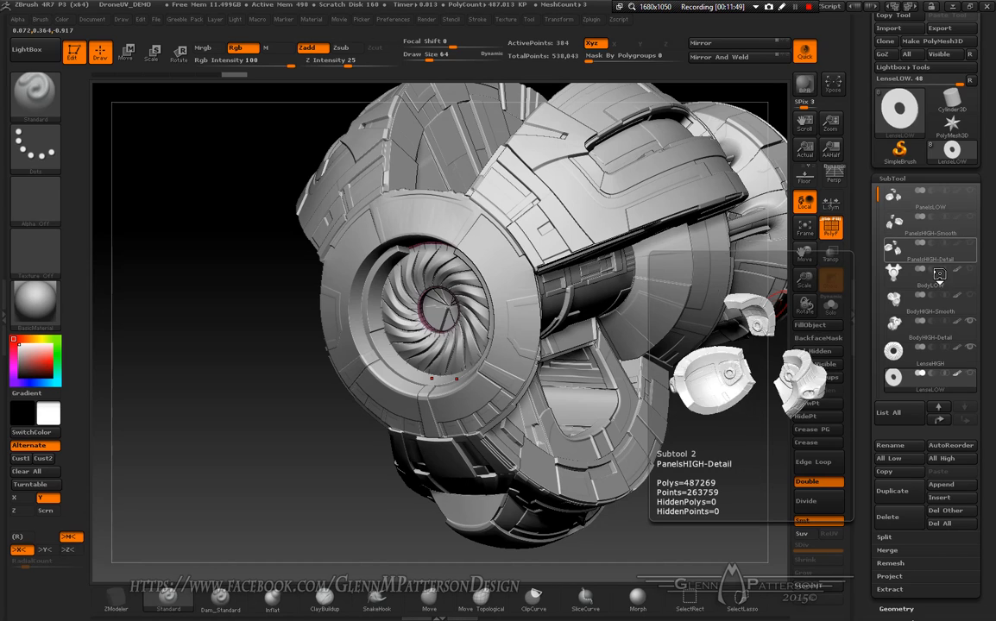
click(949, 226)
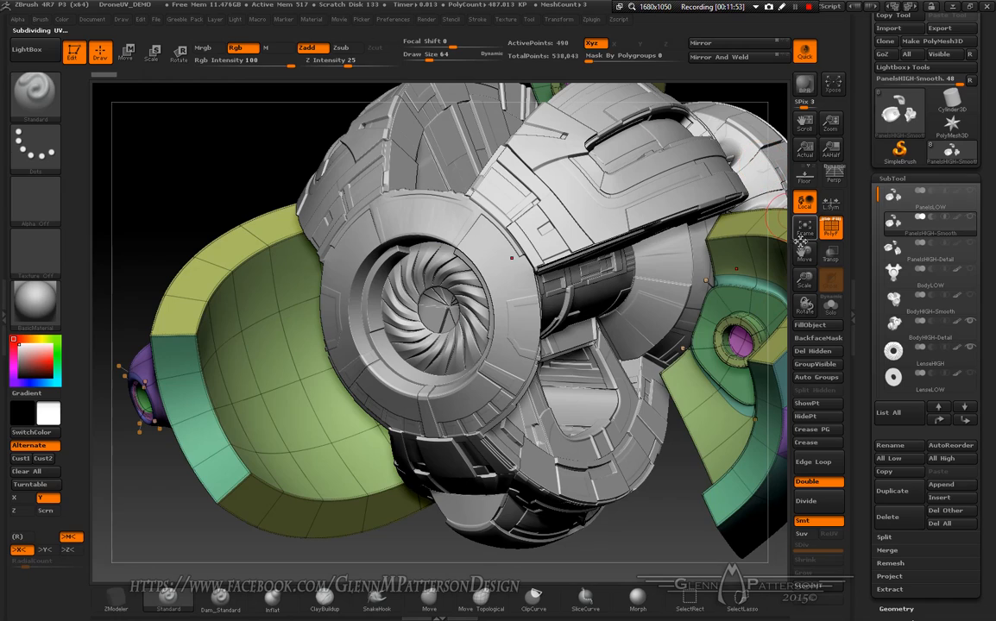
mouse_move(948, 231)
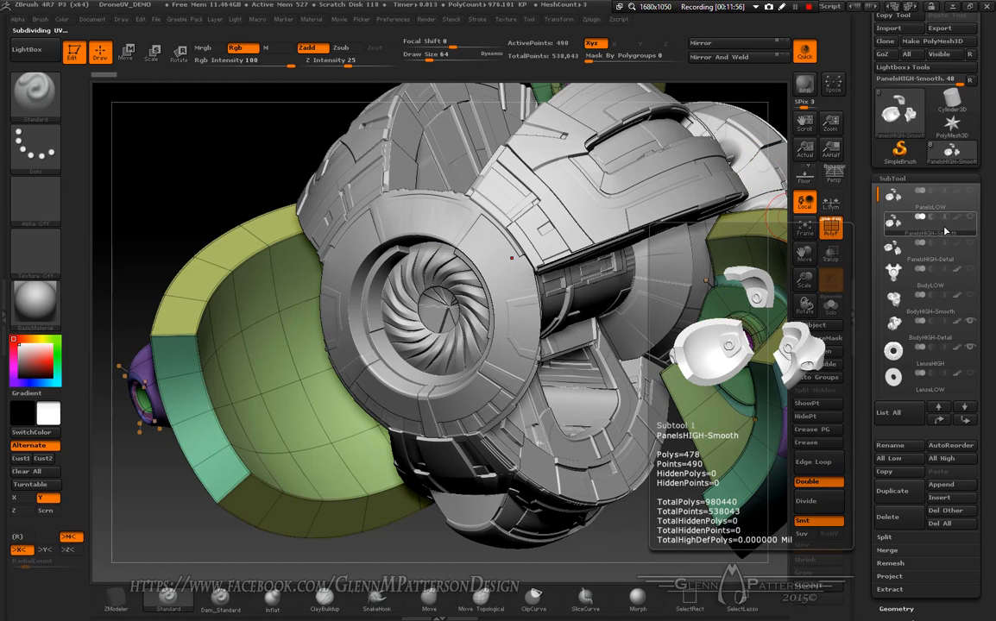
click(830, 305)
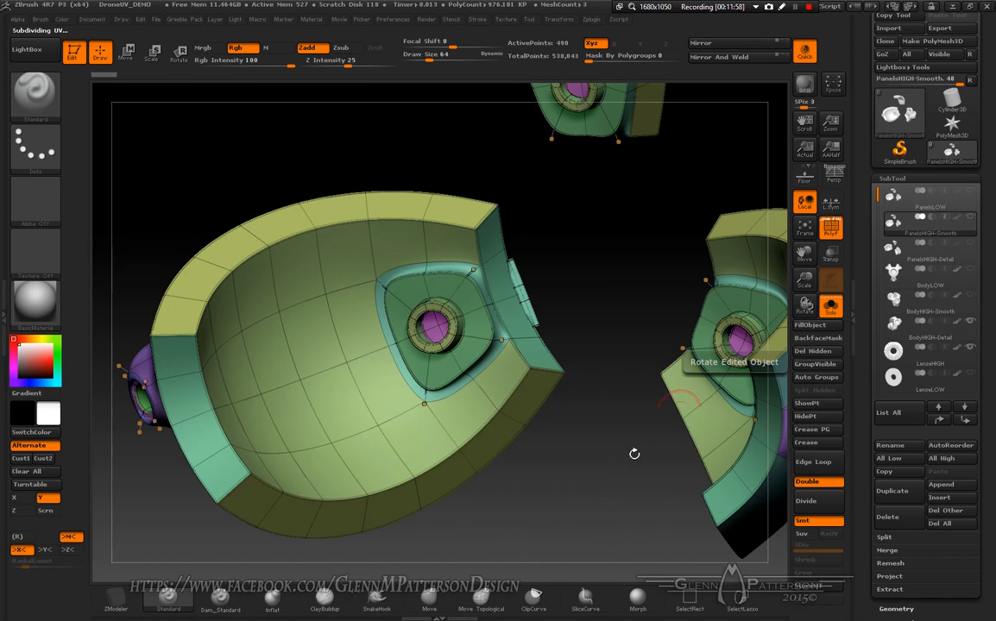
mouse_move(490, 461)
mouse_down()
mouse_move(539, 514)
mouse_move(565, 518)
mouse_up()
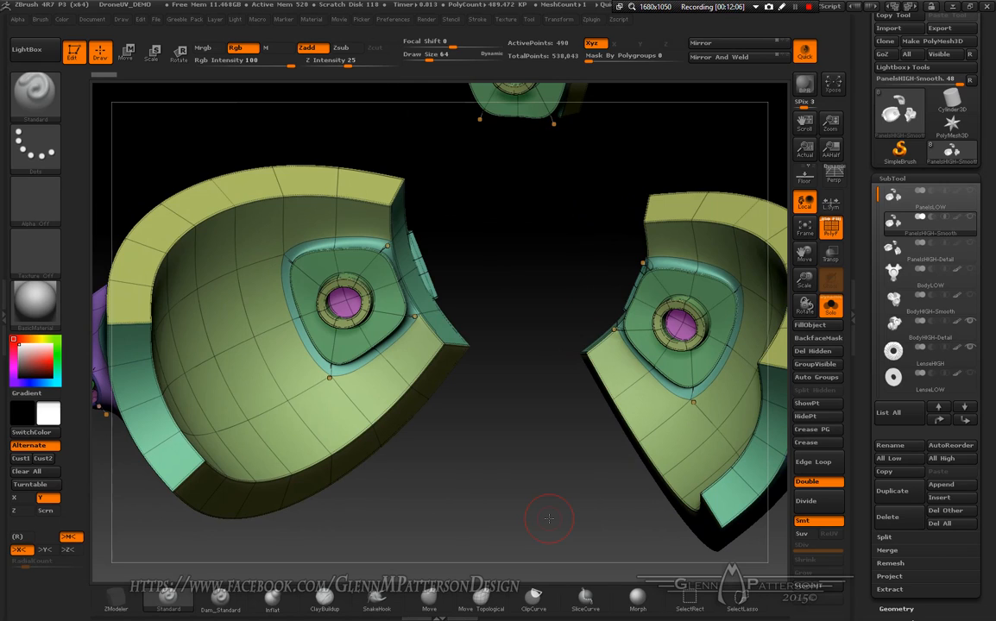
mouse_move(542, 461)
mouse_down()
mouse_move(570, 453)
mouse_move(556, 450)
mouse_up()
click(805, 232)
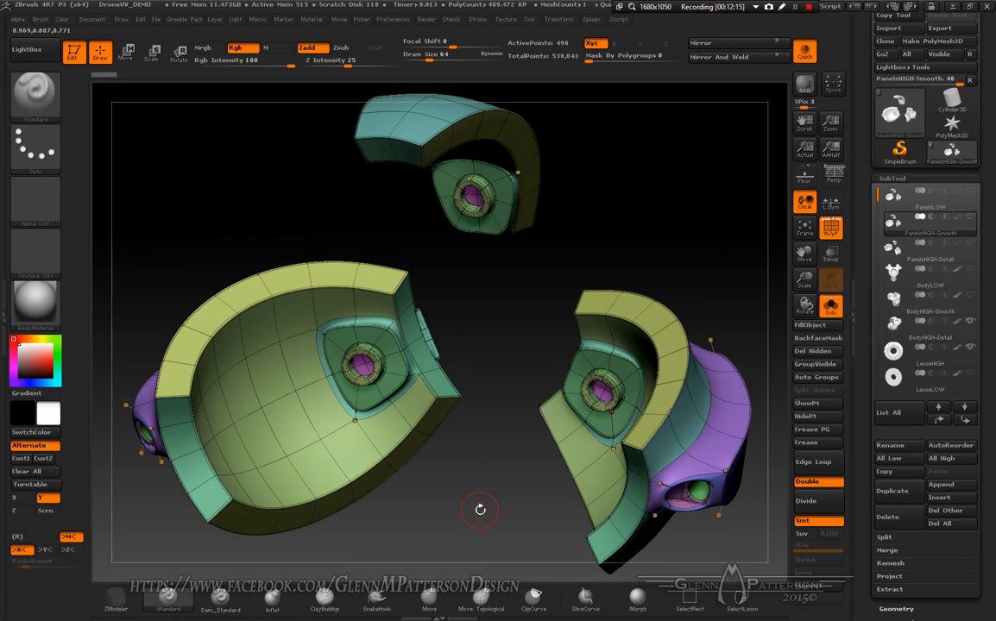
- Apply Dynamic Subdiv on PanelsHIGH-Smooth to convert its smoothing preview into real subdivision levels
mouse_move(944, 250)
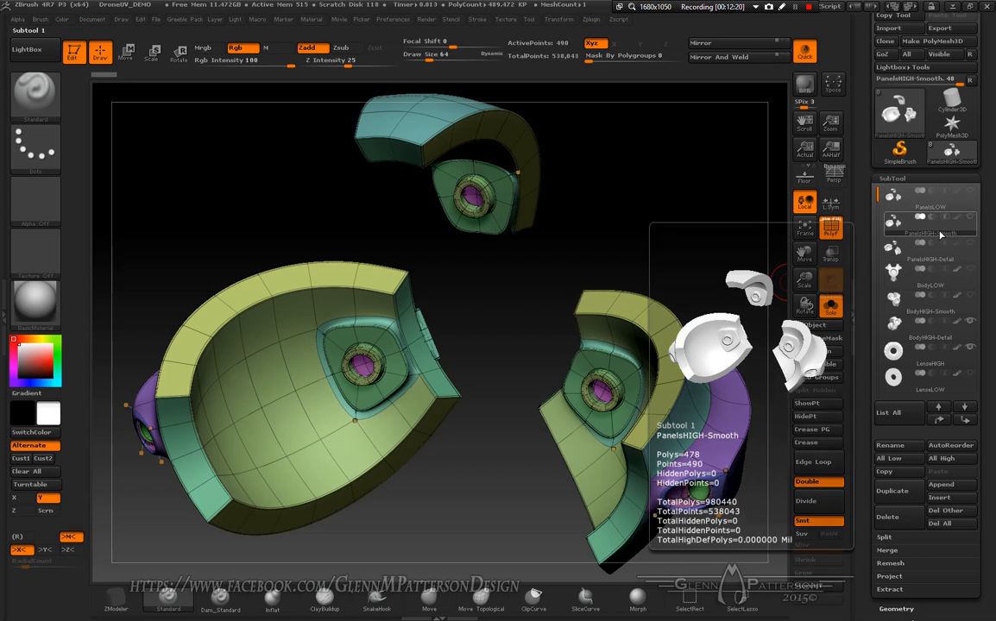
drag(991, 326, 994, 215)
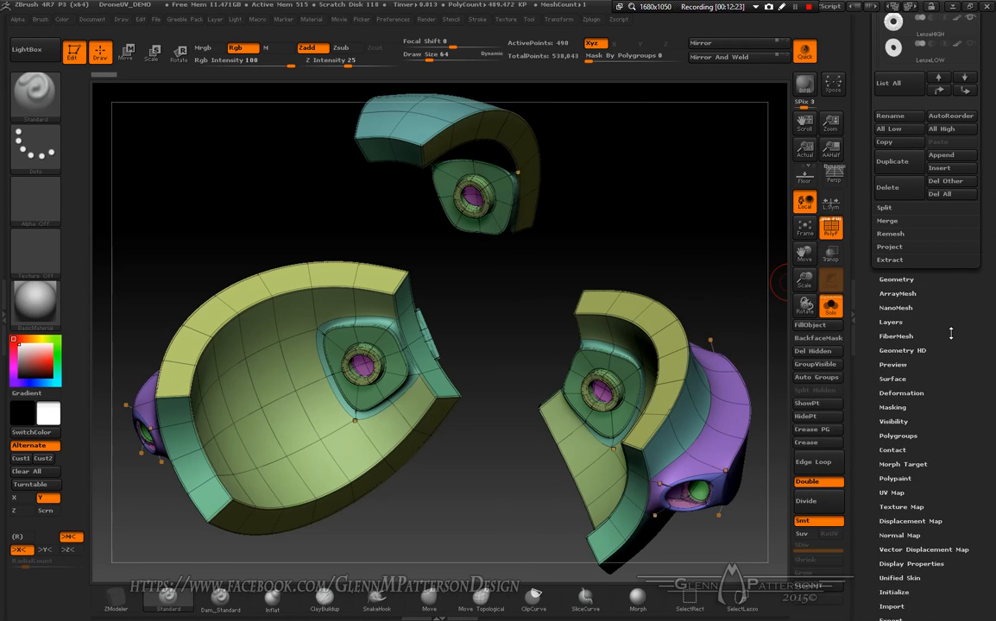
drag(949, 333, 944, 371)
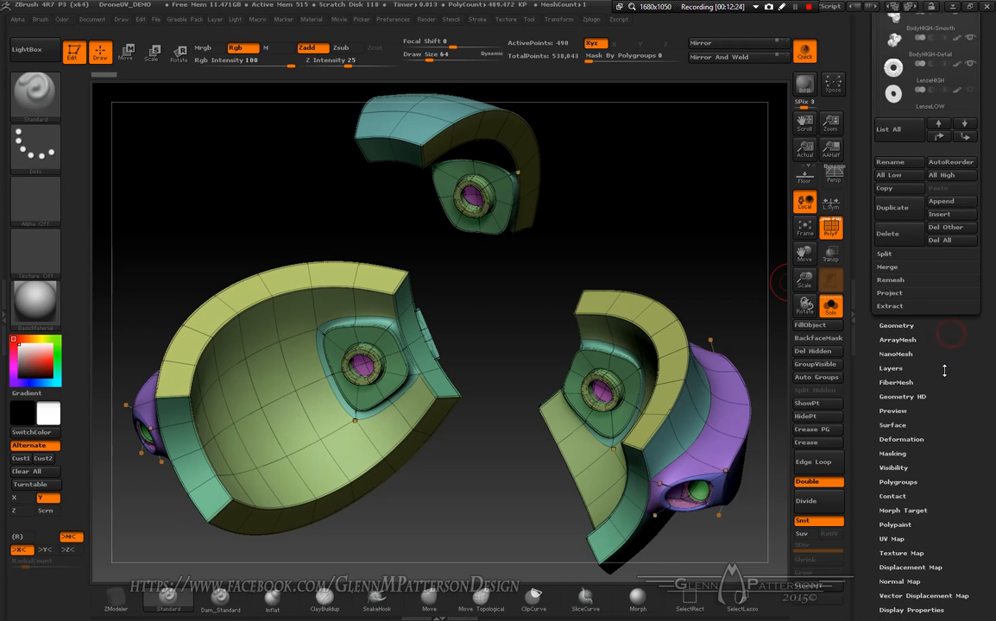
click(895, 326)
drag(992, 247, 992, 354)
click(900, 361)
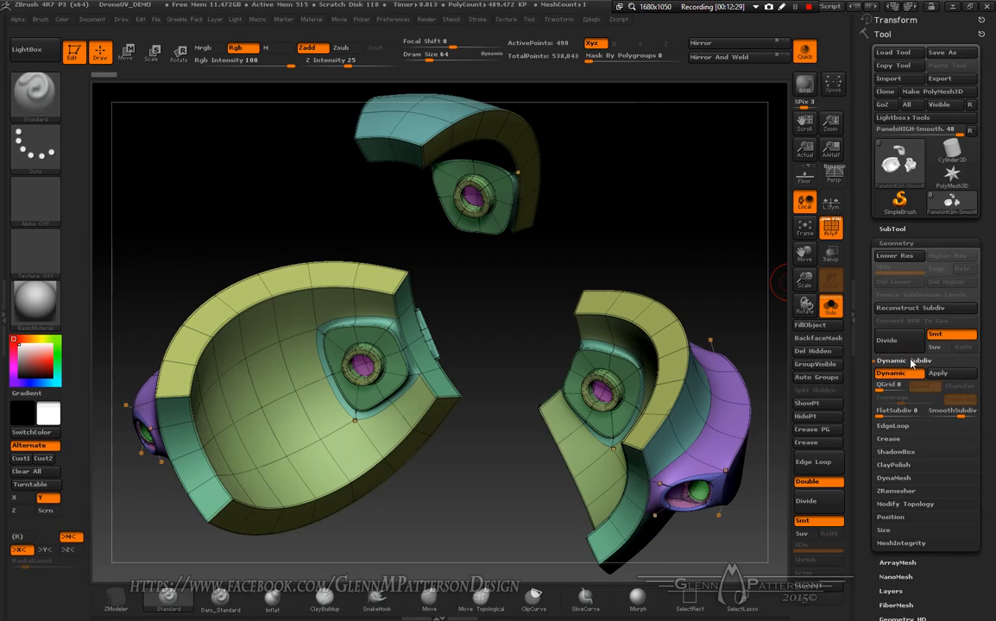
click(950, 375)
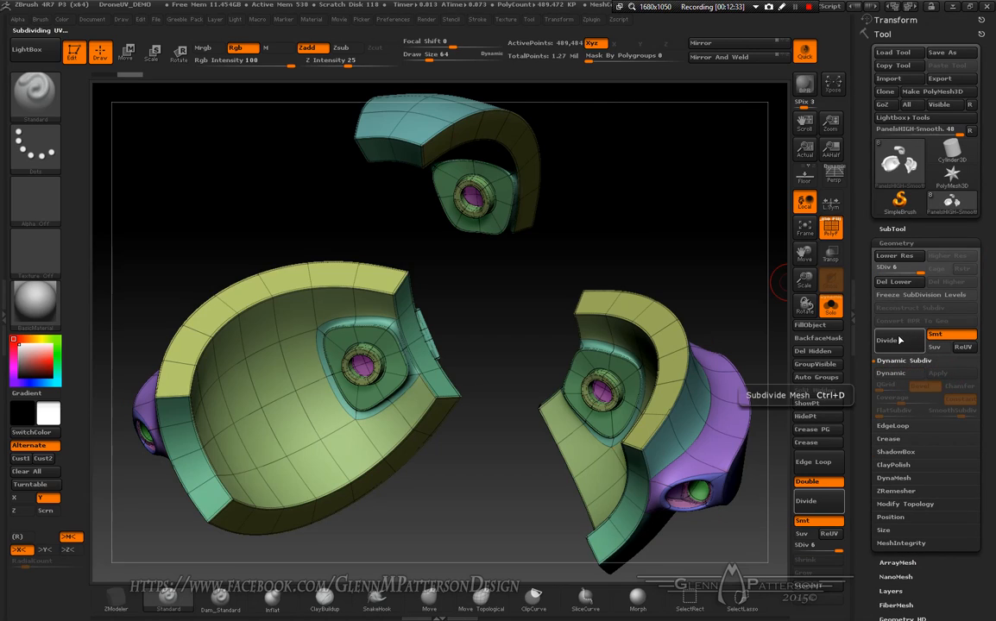
- Delete the PanelsHIGH-Smooth subdivision levels above 5 and export the mesh as PanelsHIGH-Smooth.obj in the DroneUV_DEMO folder
drag(918, 272, 911, 271)
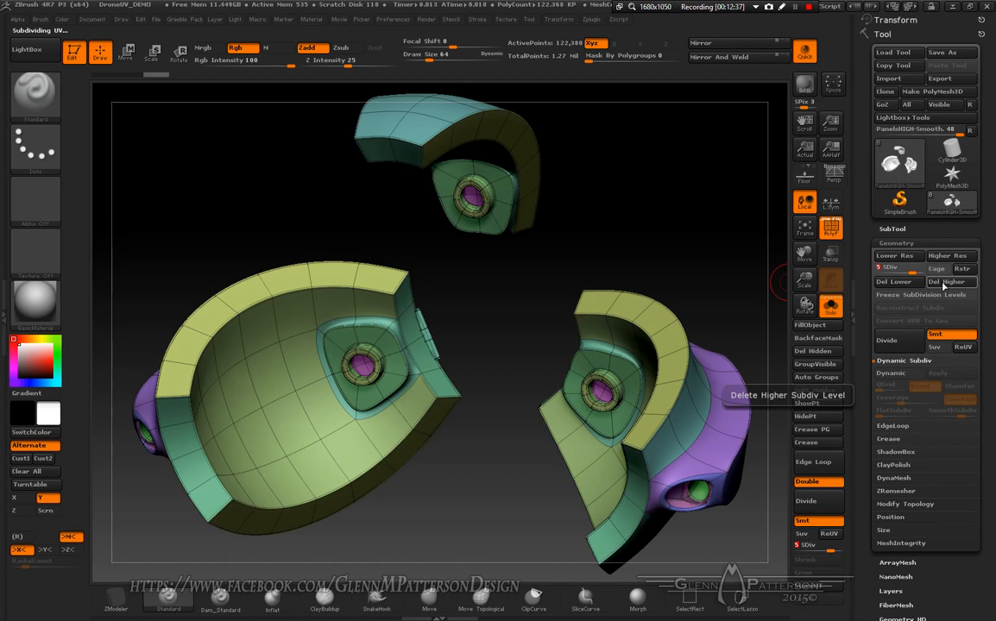
click(931, 282)
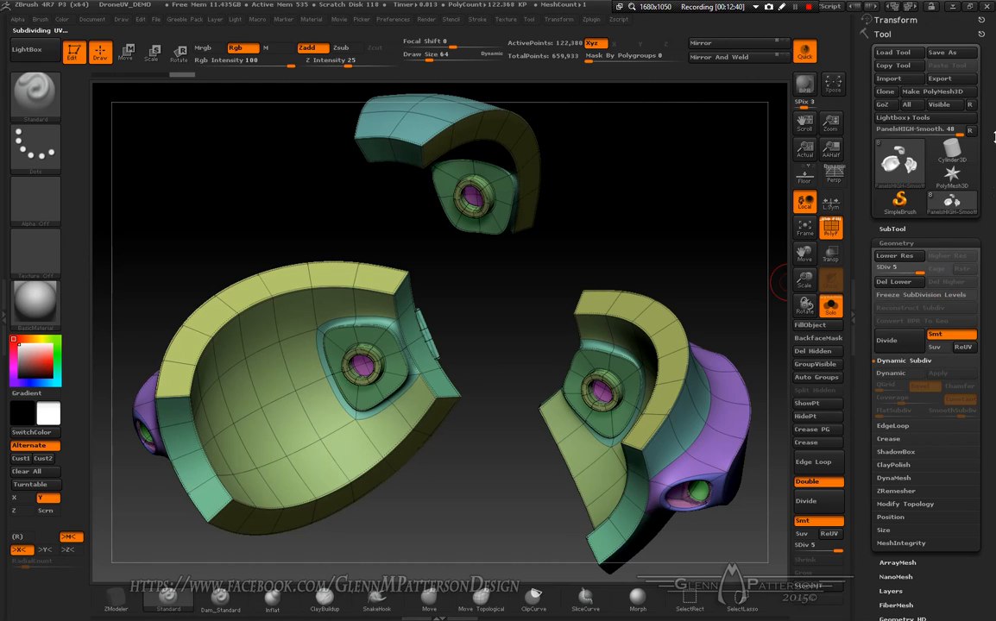
click(953, 80)
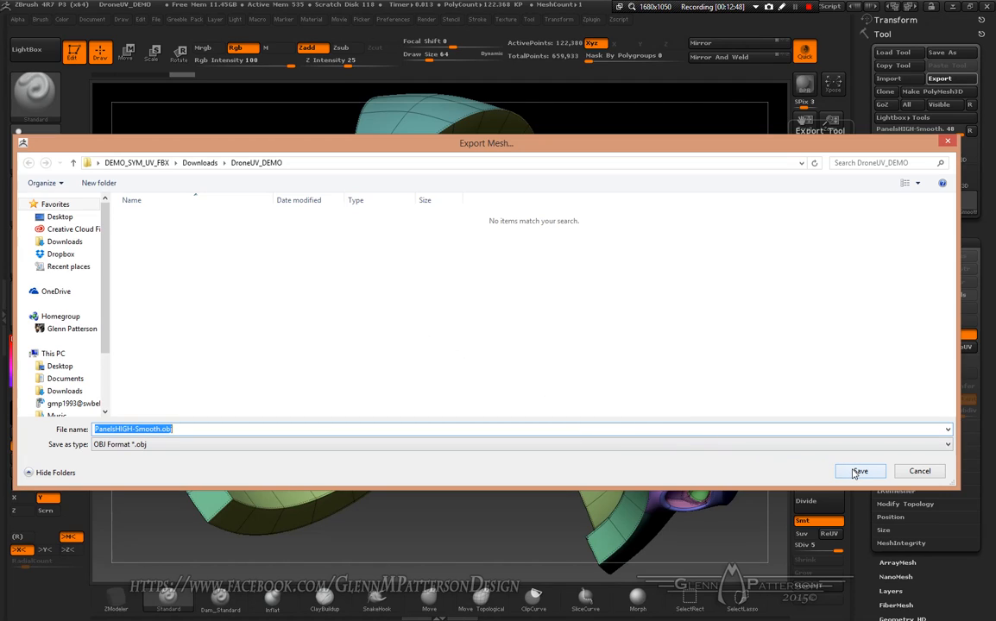
click(858, 471)
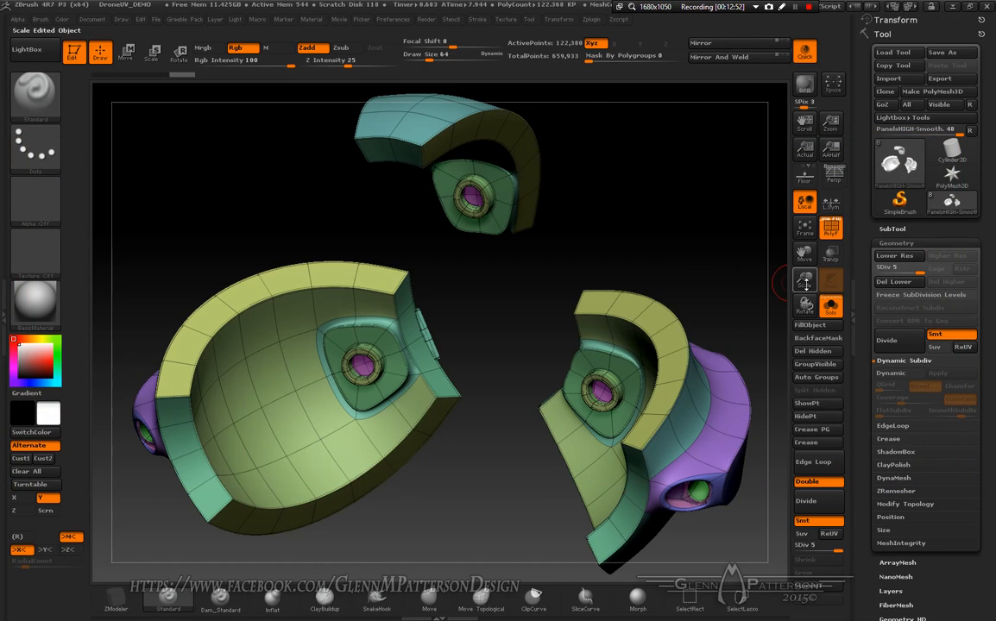
- Switch to the PanelsHIGH-Detail subtool, turn off its polyframe and export it as PanelsHIGH-Detail.obj in the DroneUV_DEMO folder
key(n)
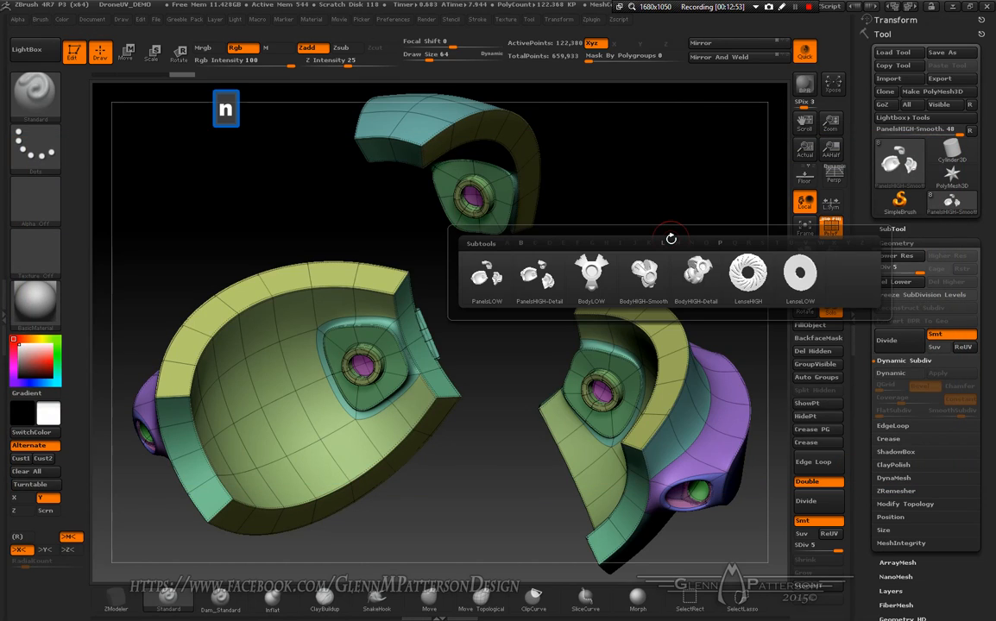
mouse_move(642, 258)
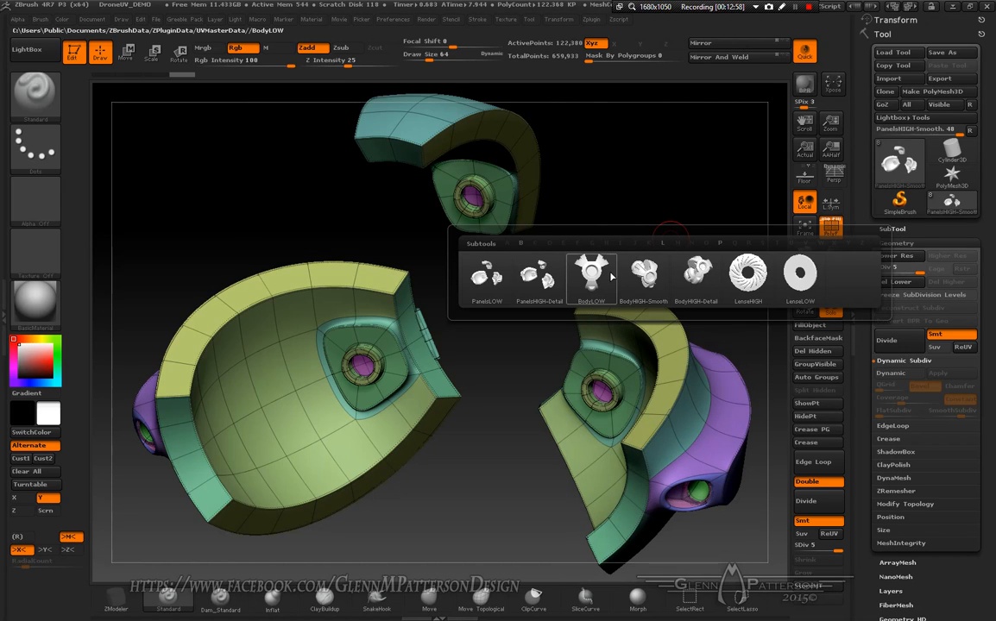
mouse_move(534, 291)
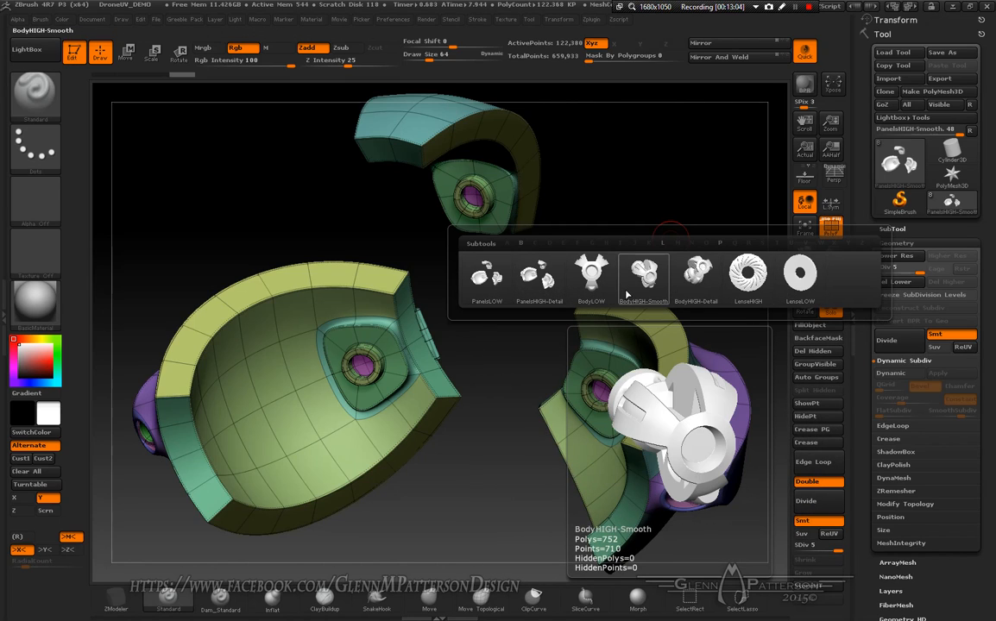
mouse_move(495, 291)
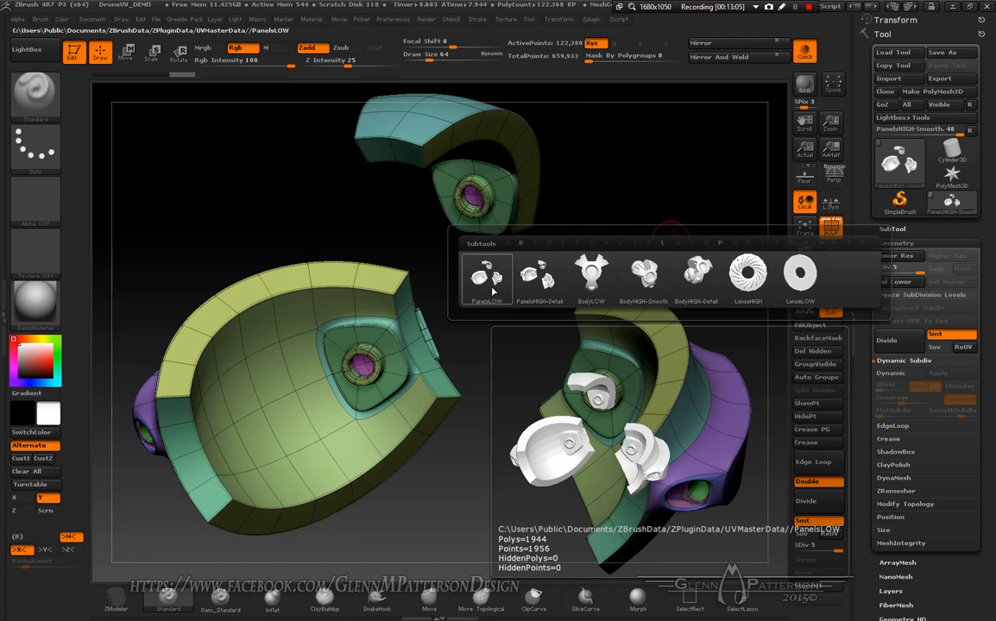
click(535, 295)
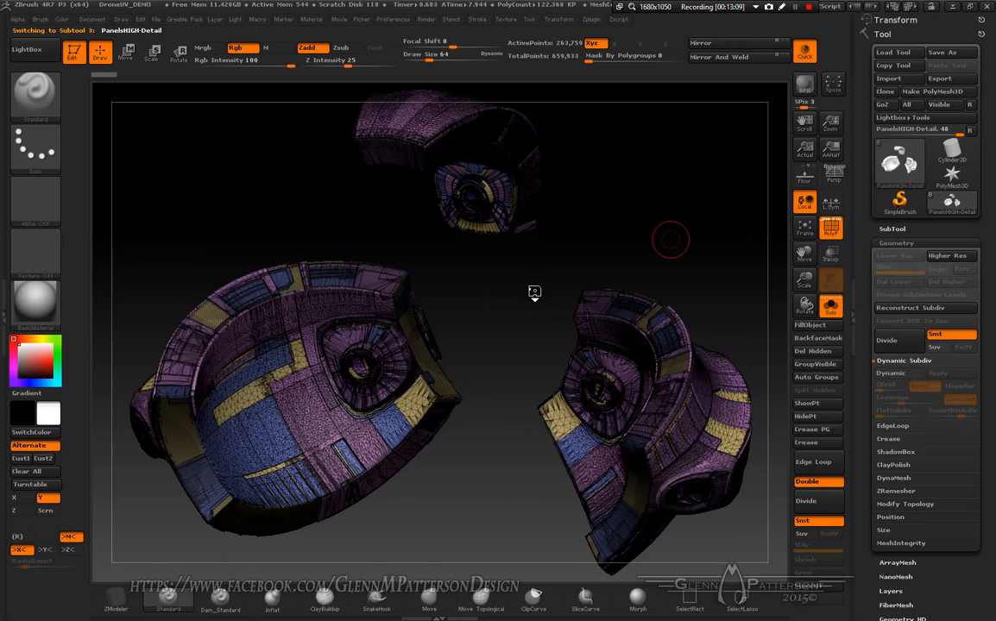
click(824, 235)
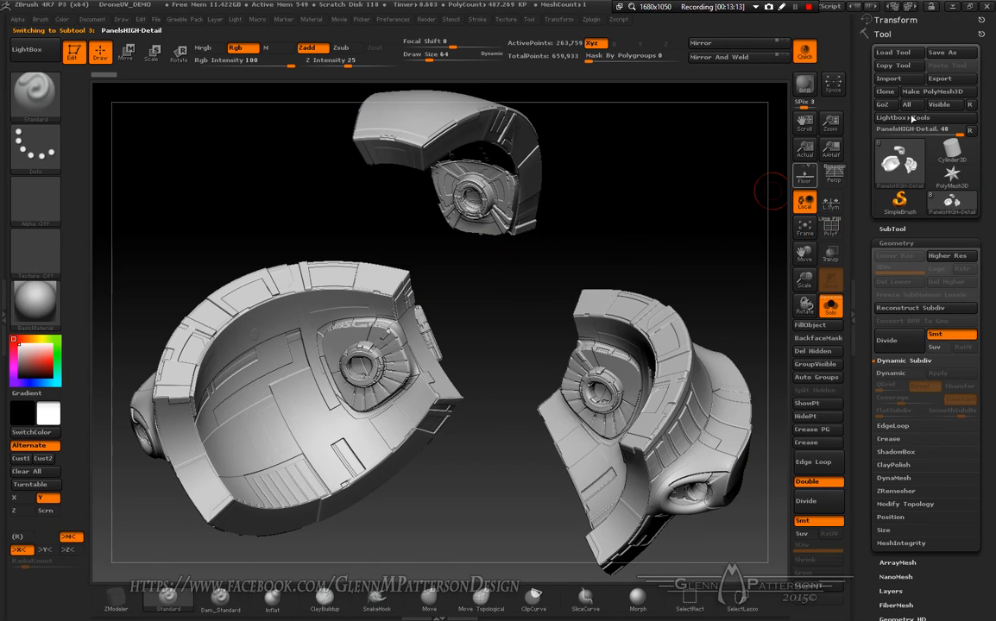
click(948, 80)
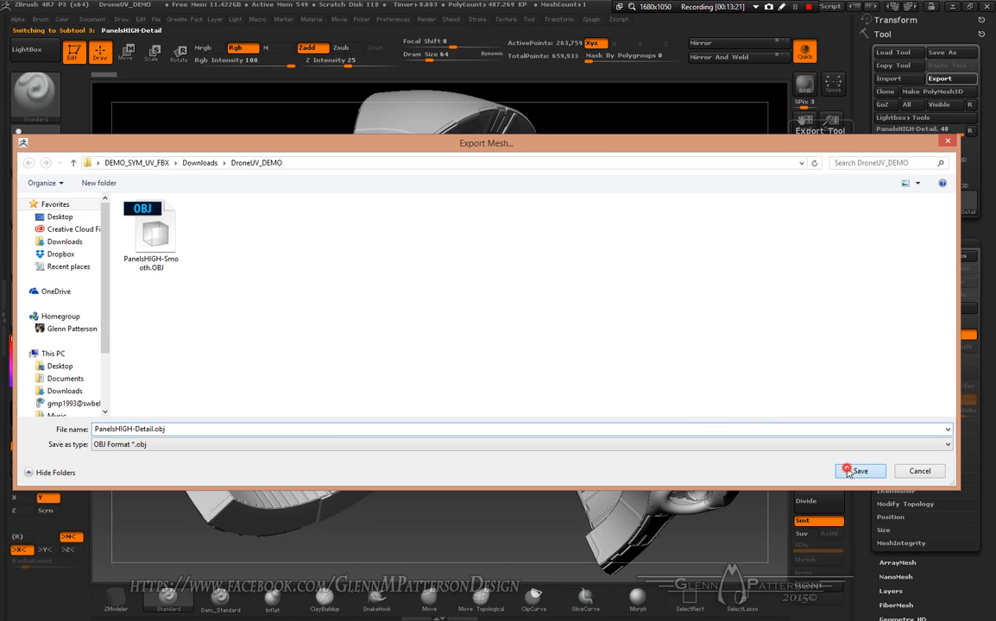
click(856, 471)
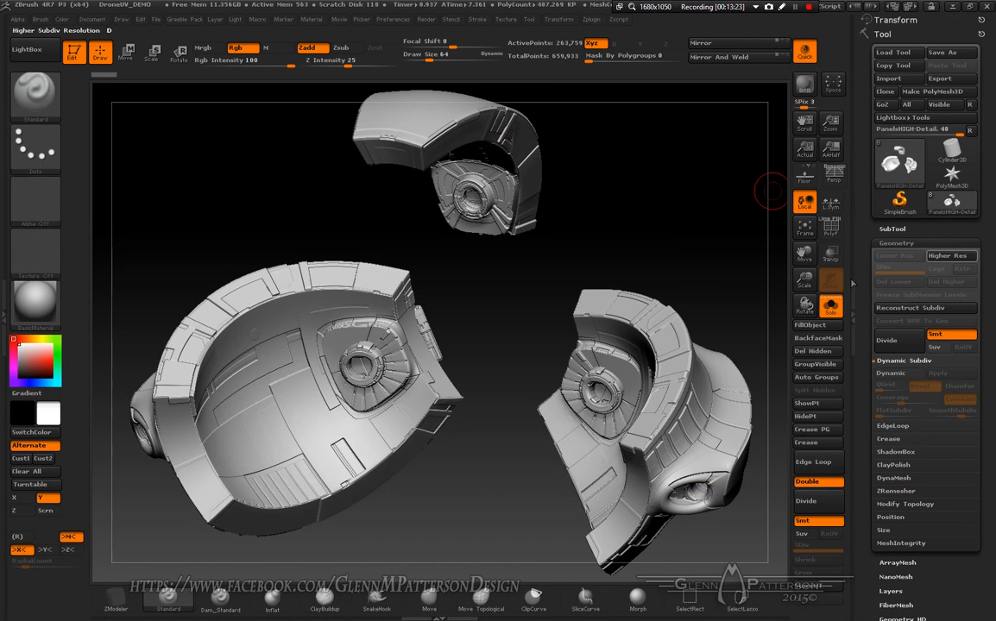
- Switch to the BodyHIGH-Smooth subtool and apply its Dynamic Subdiv to get real subdivision levels
key(n)
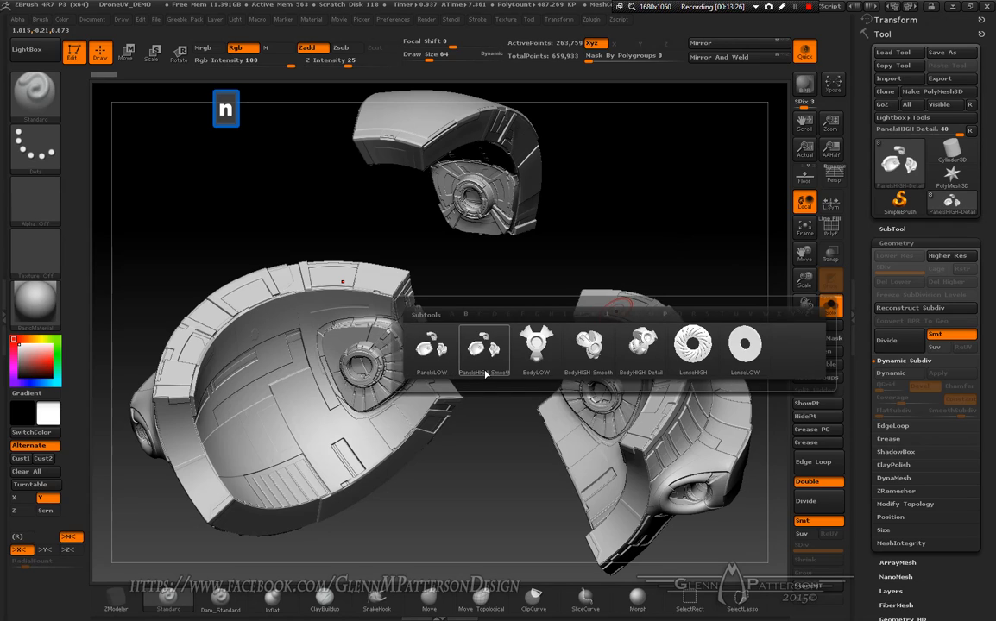
click(578, 370)
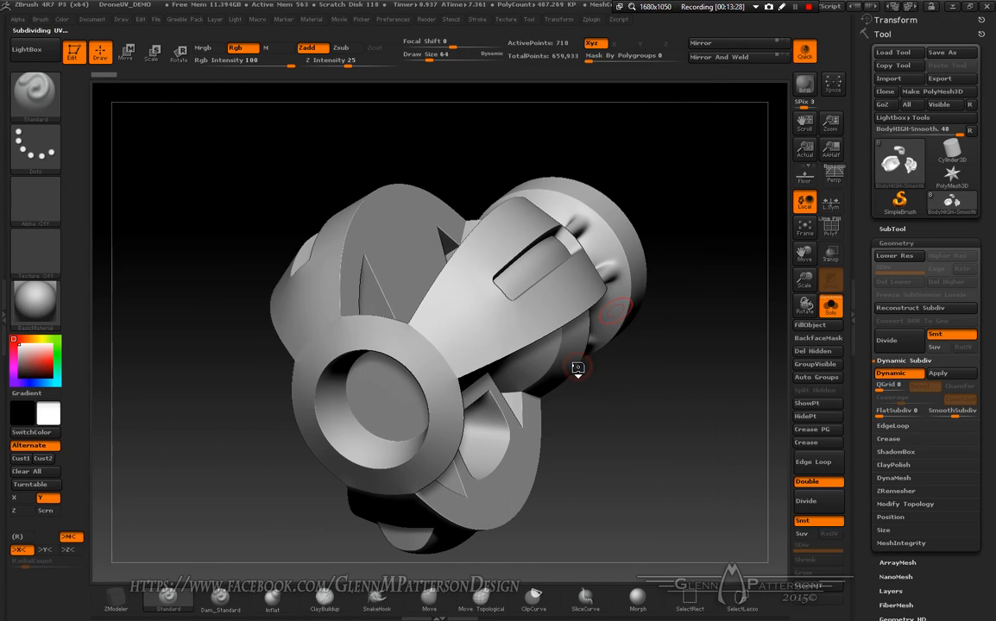
click(944, 374)
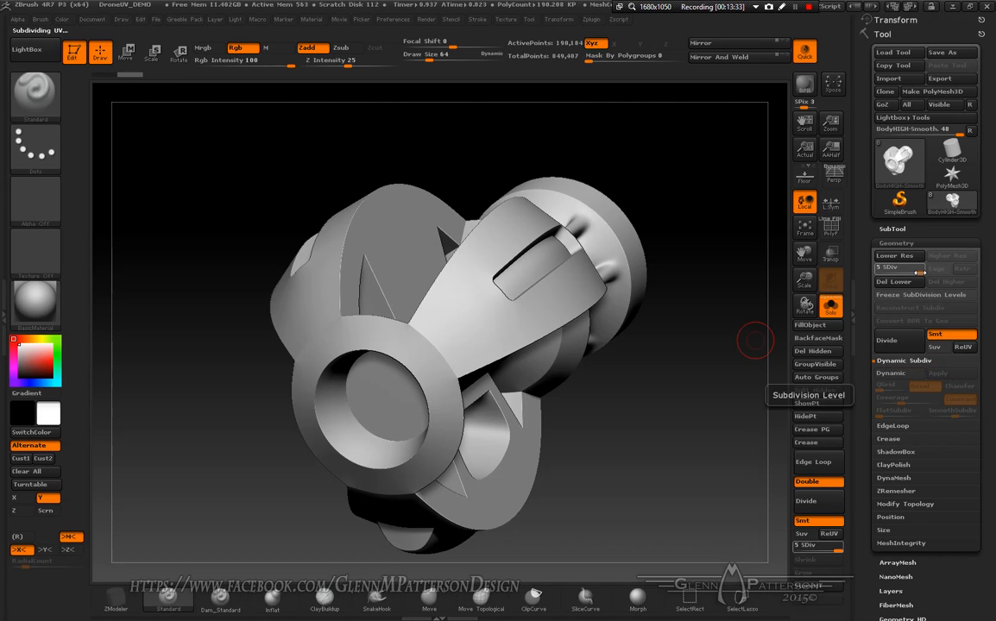
- Check subdivision level 4, return to level 5 and export the mesh as BodyHIGH-Smooth.obj in the DroneUV_DEMO folder
drag(920, 272, 913, 273)
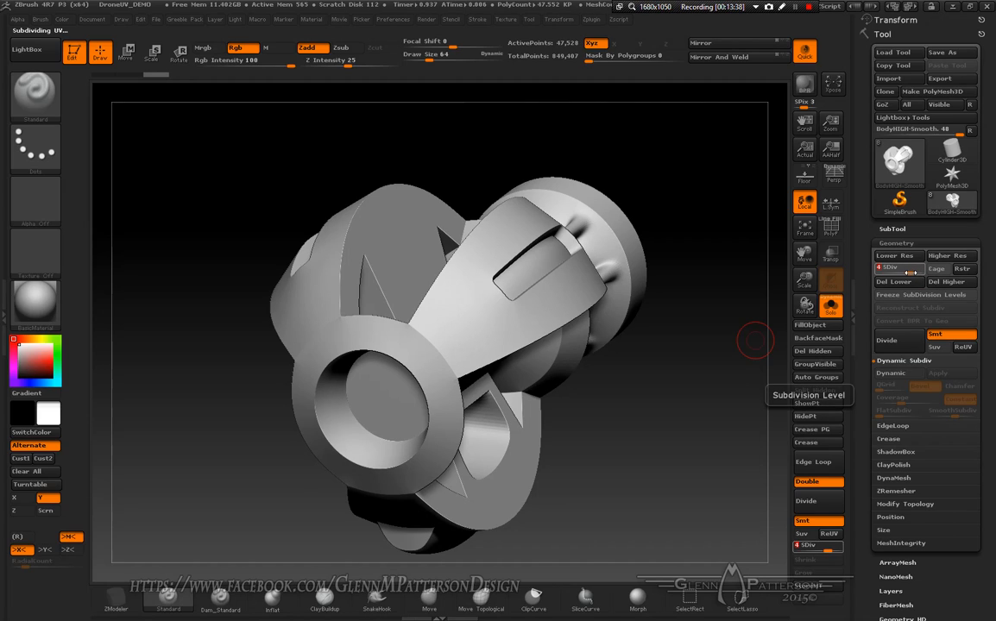
drag(910, 273, 920, 273)
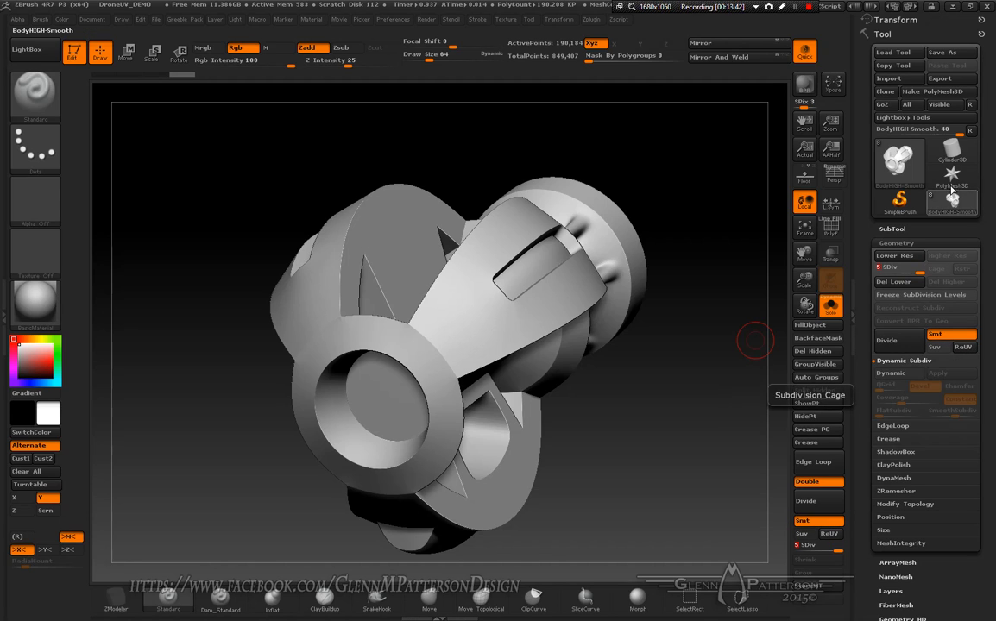
click(940, 78)
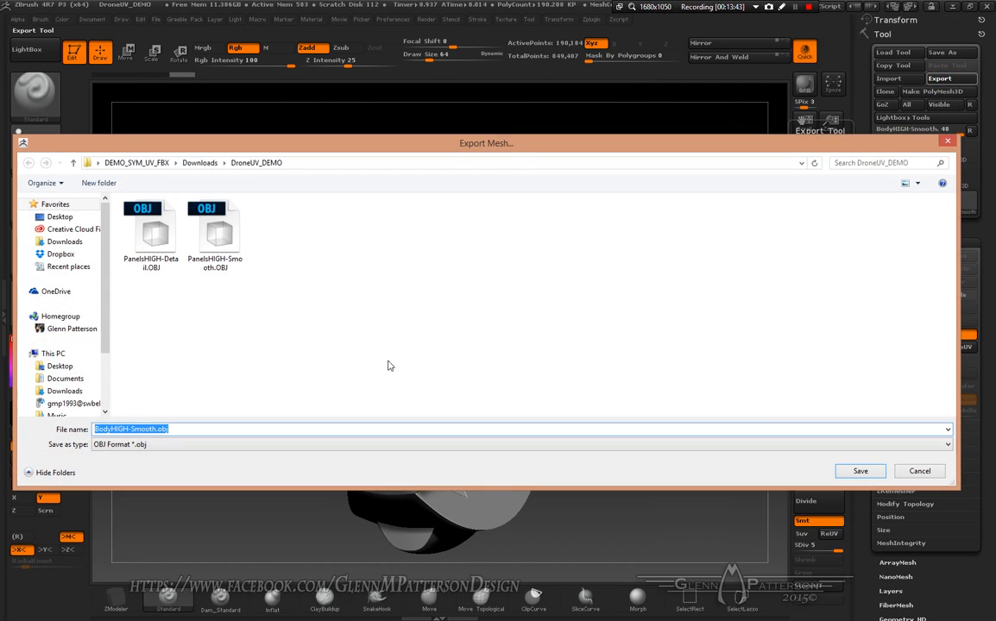
click(857, 472)
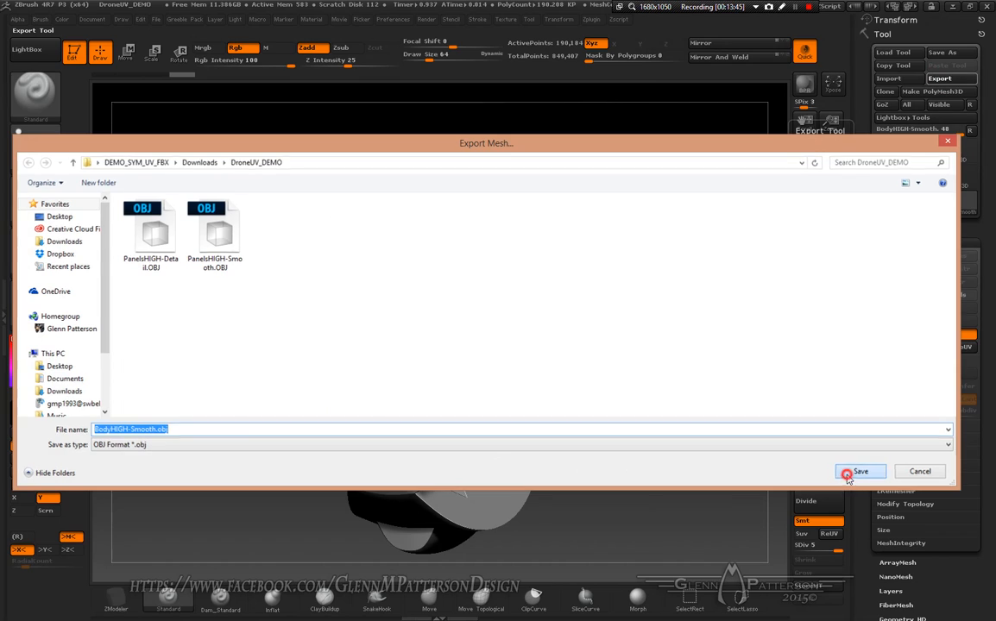
- Switch to the BodyHIGH-Detail subtool and export it as BodyHIGH-Detail.obj in the DroneUV_DEMO folder
key(n)
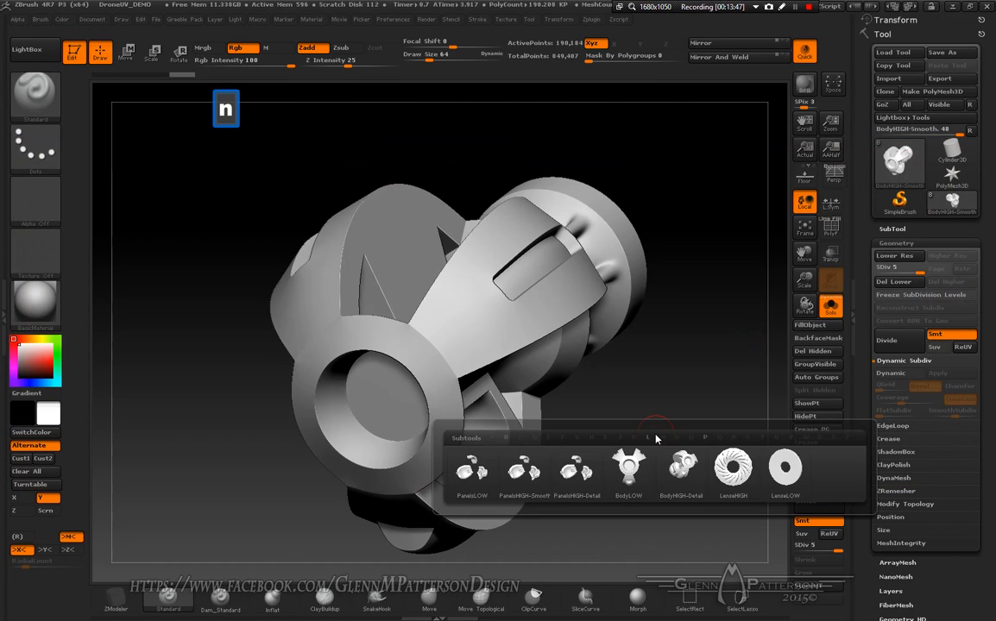
click(679, 489)
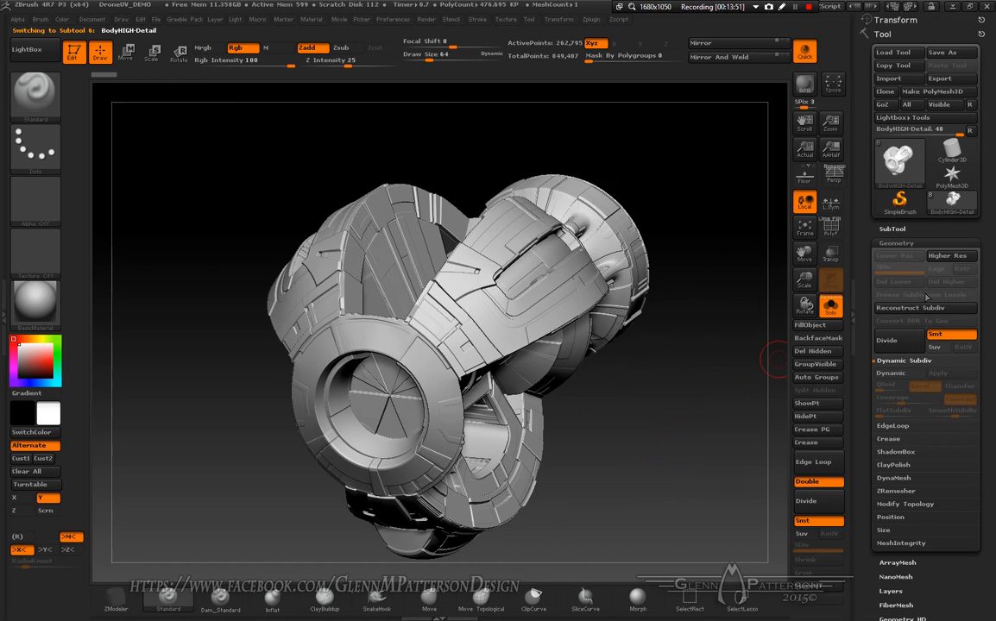
click(959, 79)
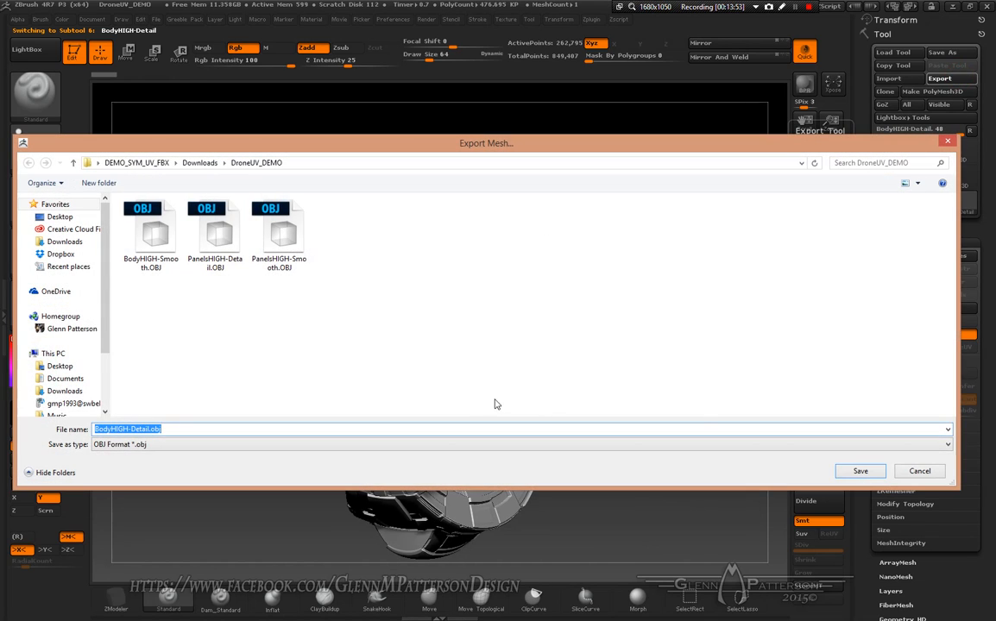
click(859, 472)
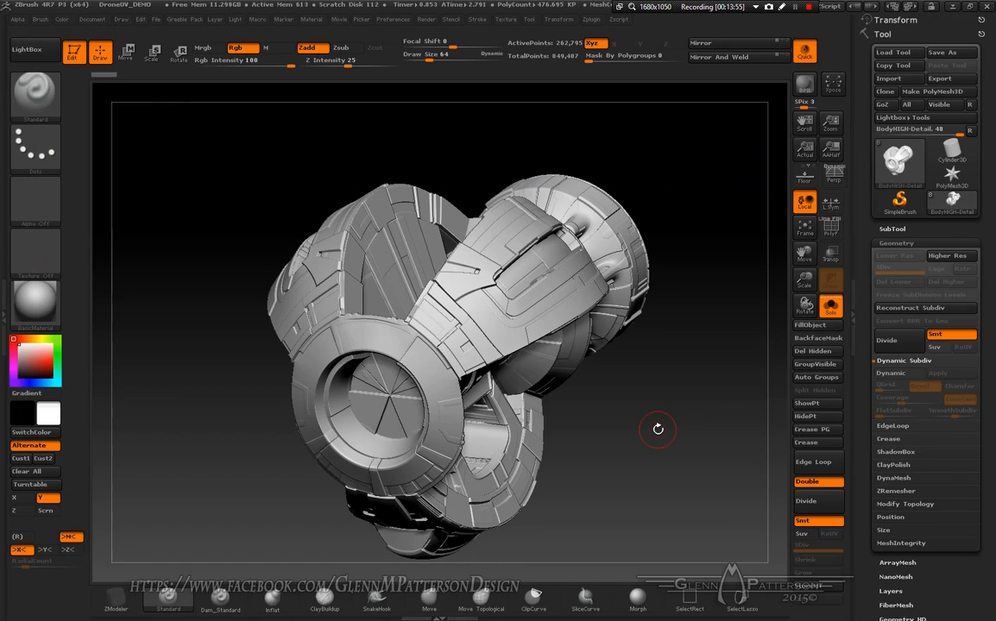
- Switch to the LenseHIGH subtool and export it as LenseHIGH.obj in the DroneUV_DEMO folder
key(n)
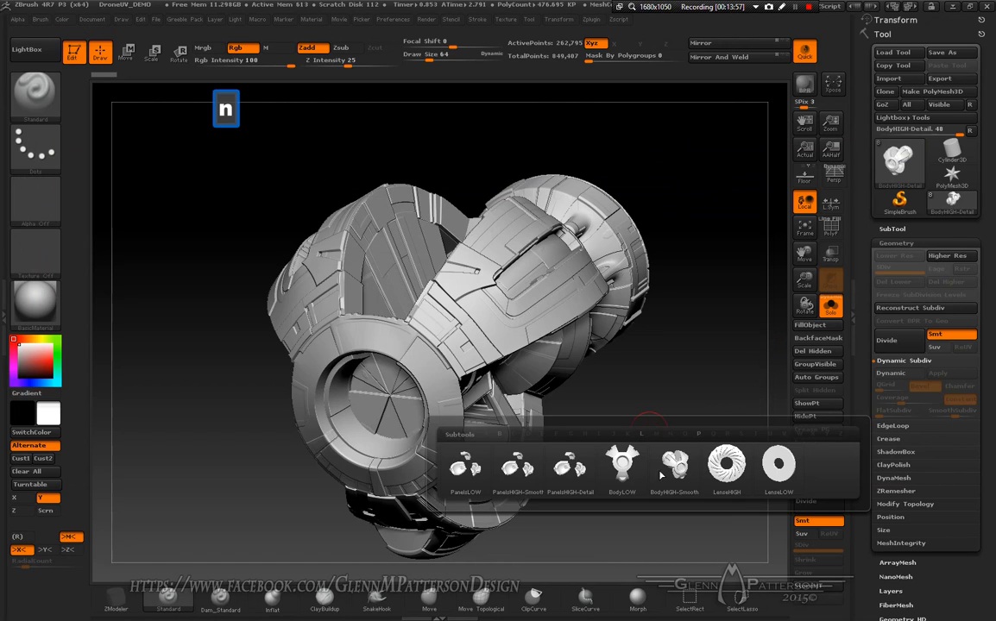
click(727, 481)
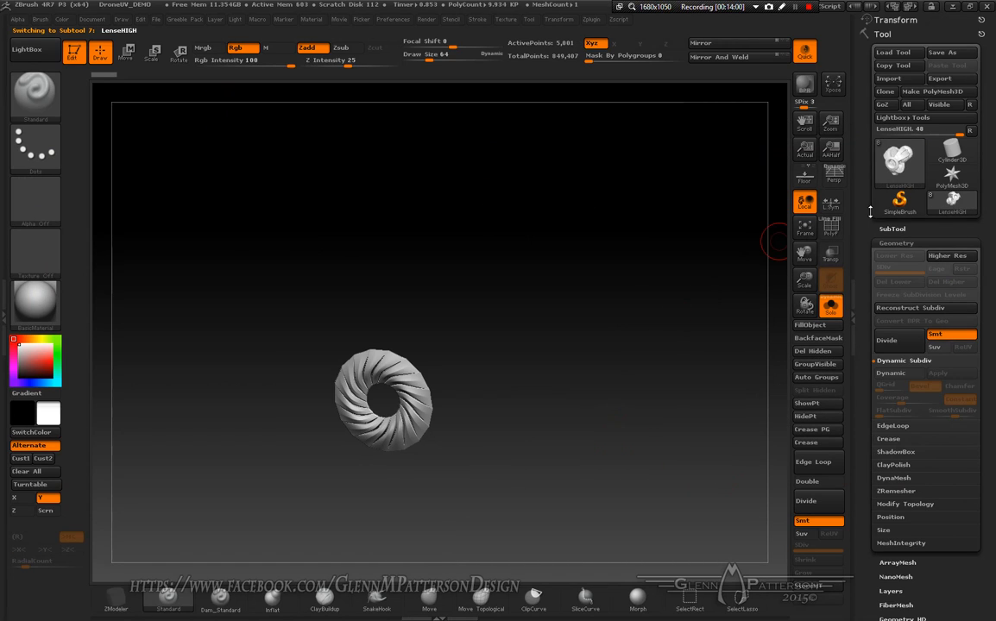
click(945, 79)
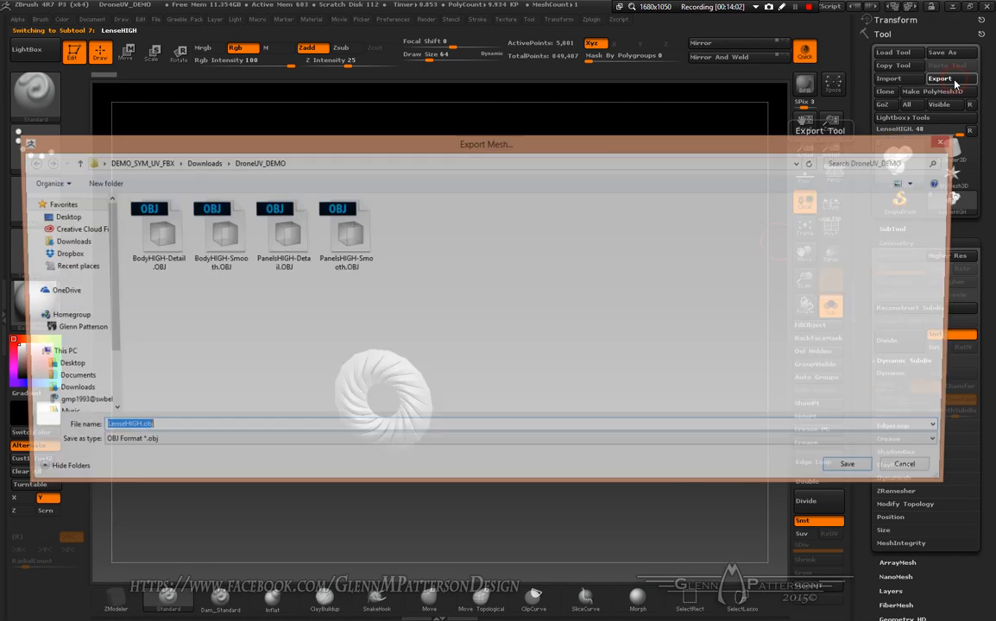
click(859, 472)
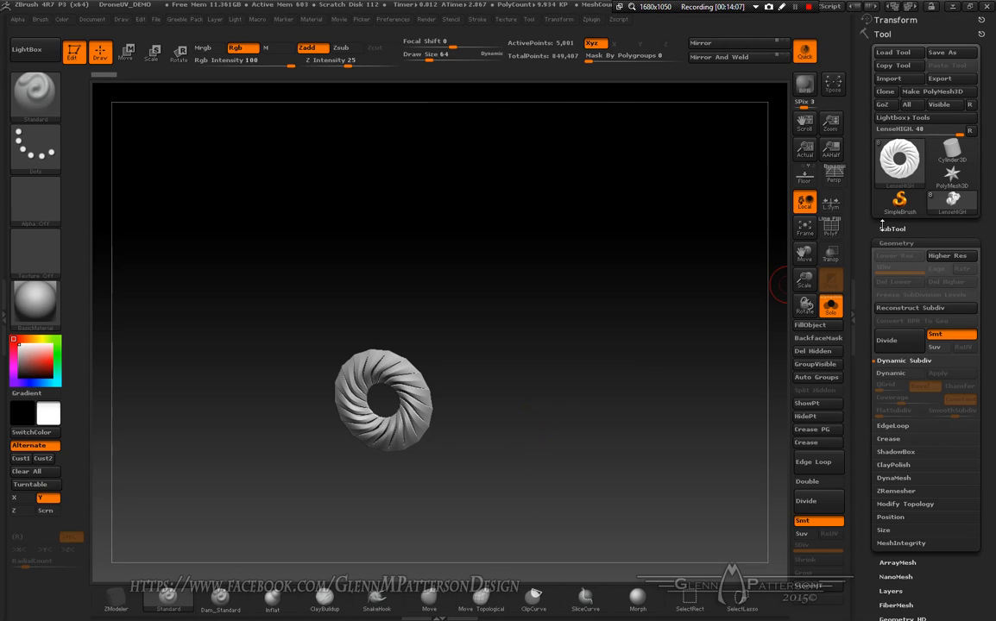
- Turn off Solo, make PanelsLOW the active subtool and hide the BodyHIGH-Detail and LenseHIGH subtools
click(828, 306)
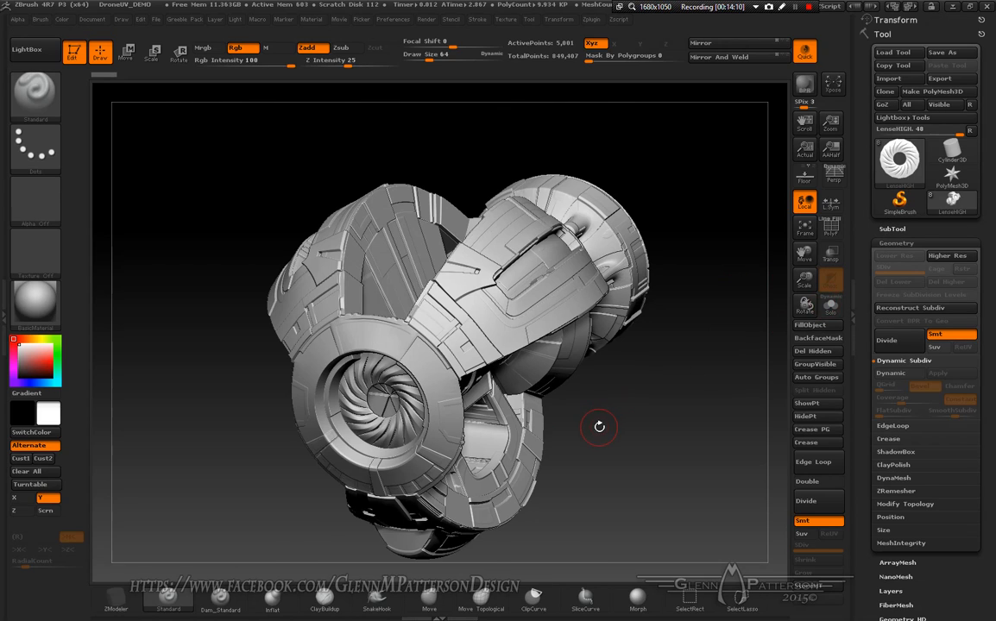
click(890, 230)
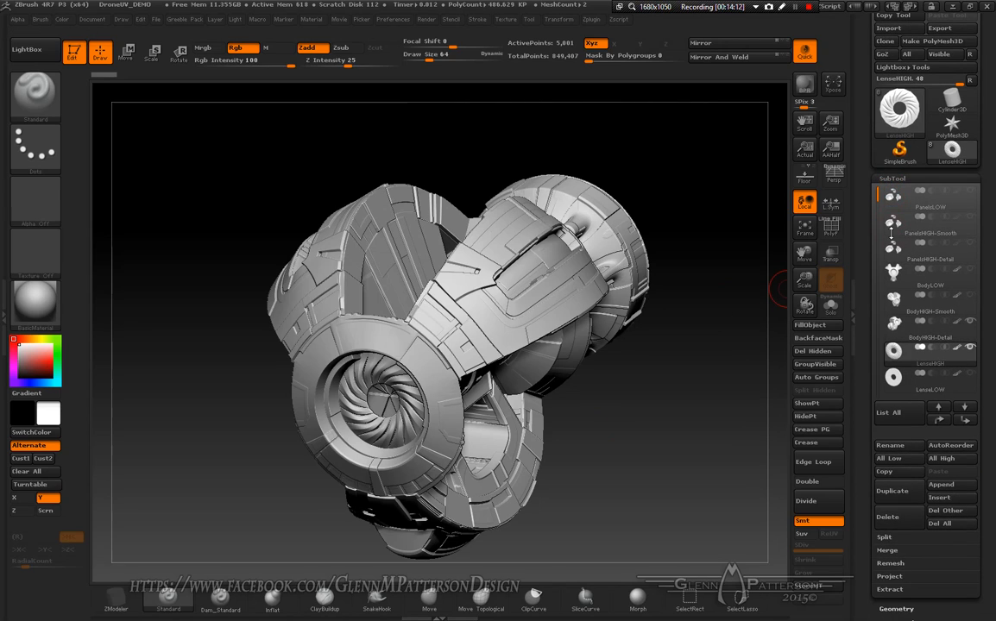
click(952, 210)
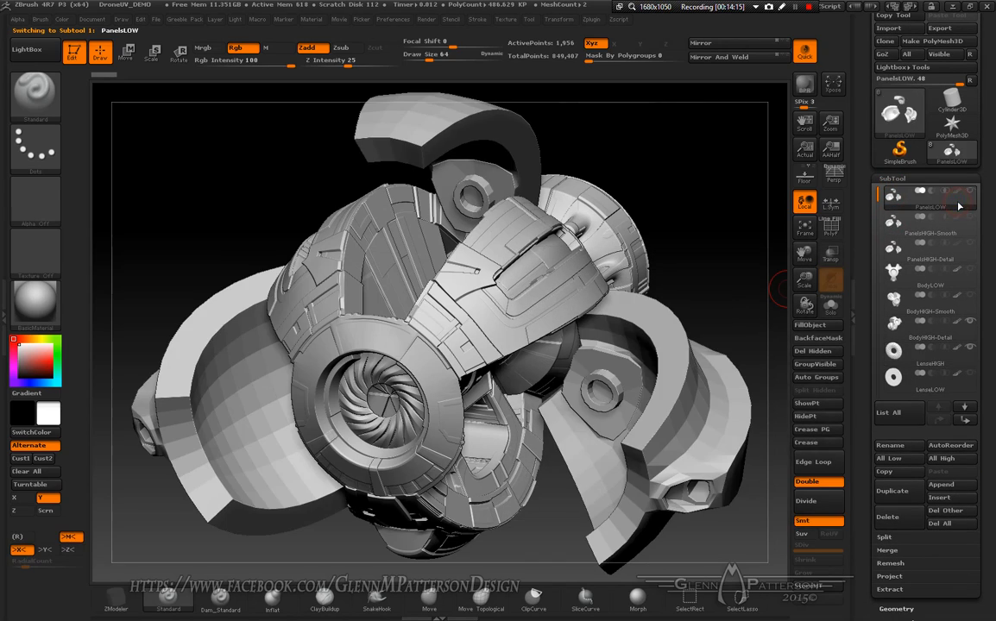
click(970, 322)
mouse_move(903, 342)
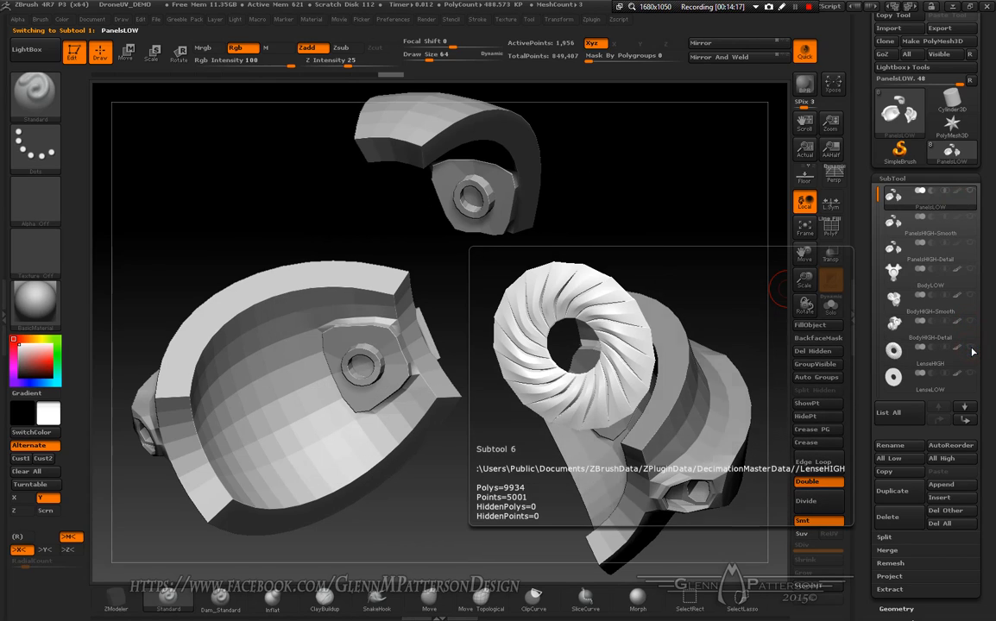
- Make the BodyLOW and LenseLOW subtools visible together with PanelsLOW
mouse_move(878, 196)
mouse_down()
mouse_move(878, 259)
mouse_move(877, 209)
mouse_up()
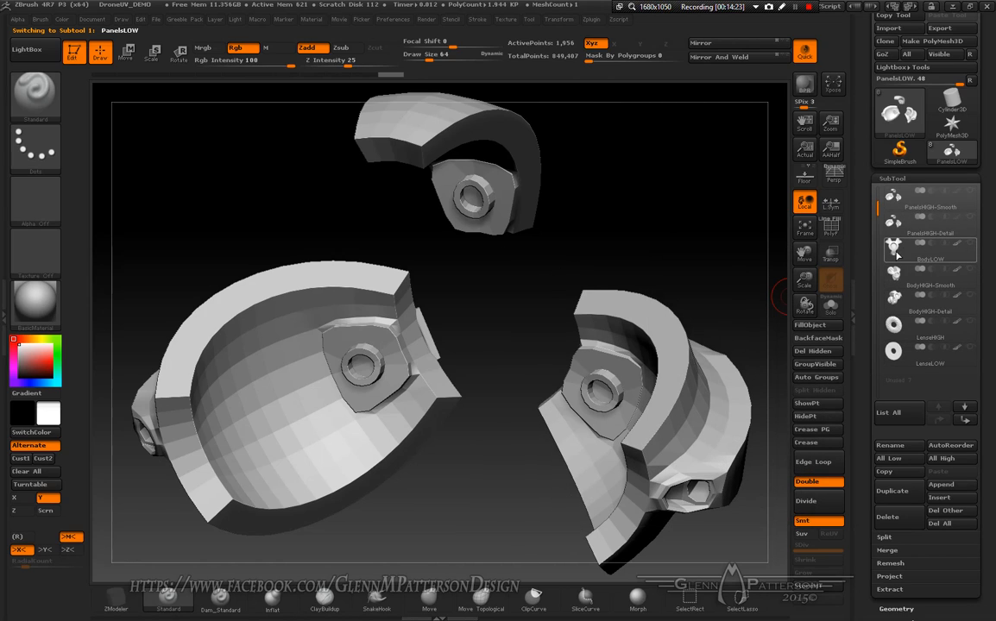
click(970, 244)
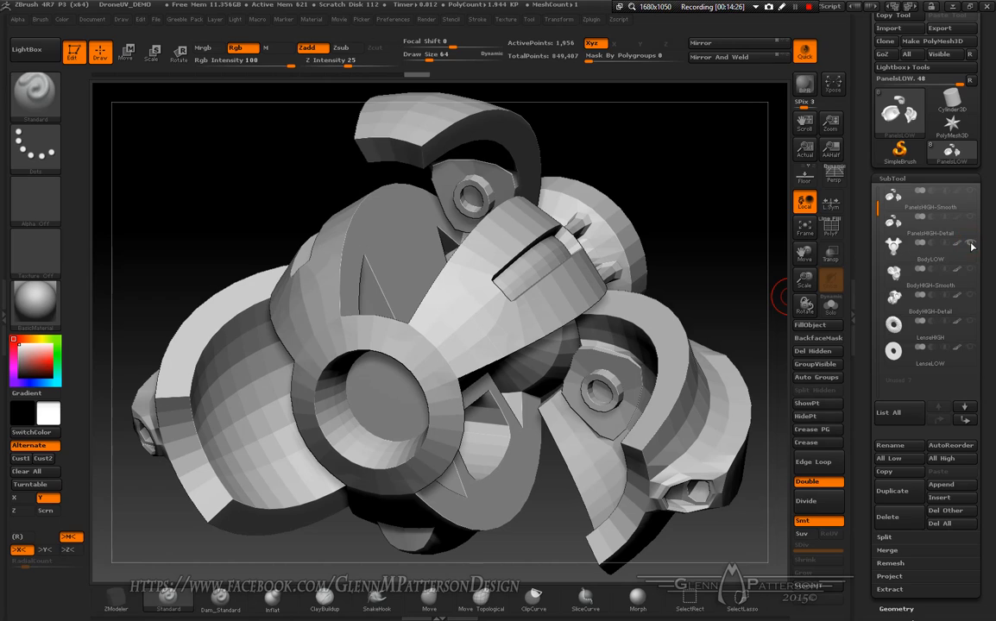
click(970, 350)
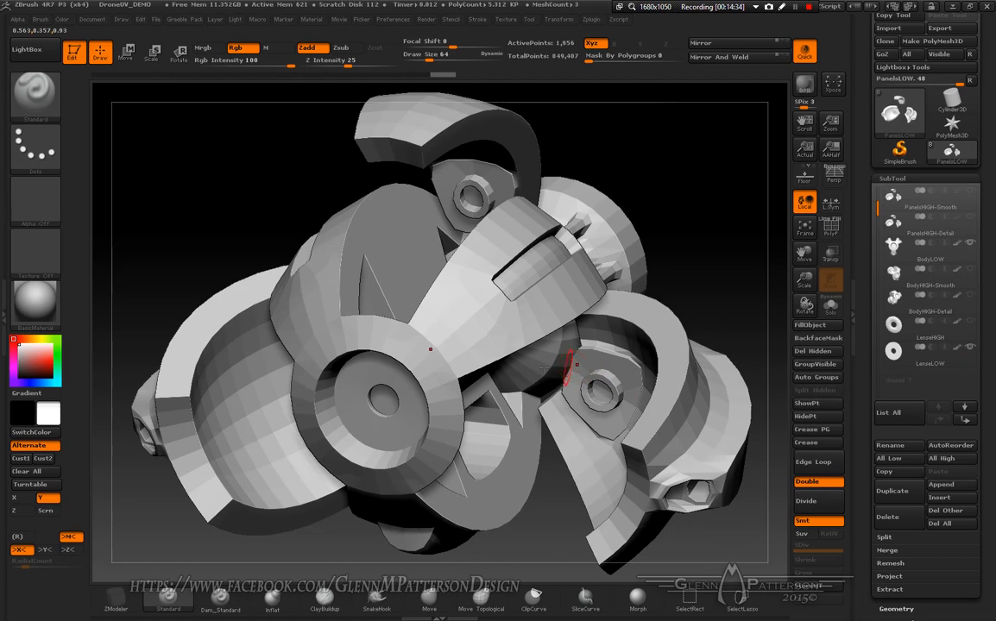
- Collapse the UV Master settings and open the FBX ExportImport settings with their additional options
drag(993, 262, 994, 113)
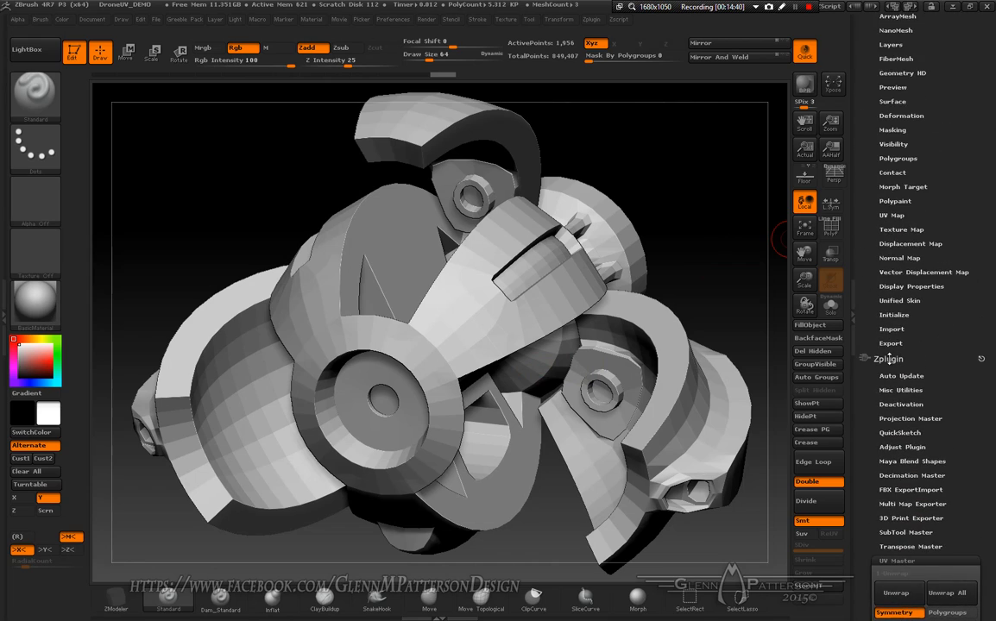
drag(988, 250, 994, 144)
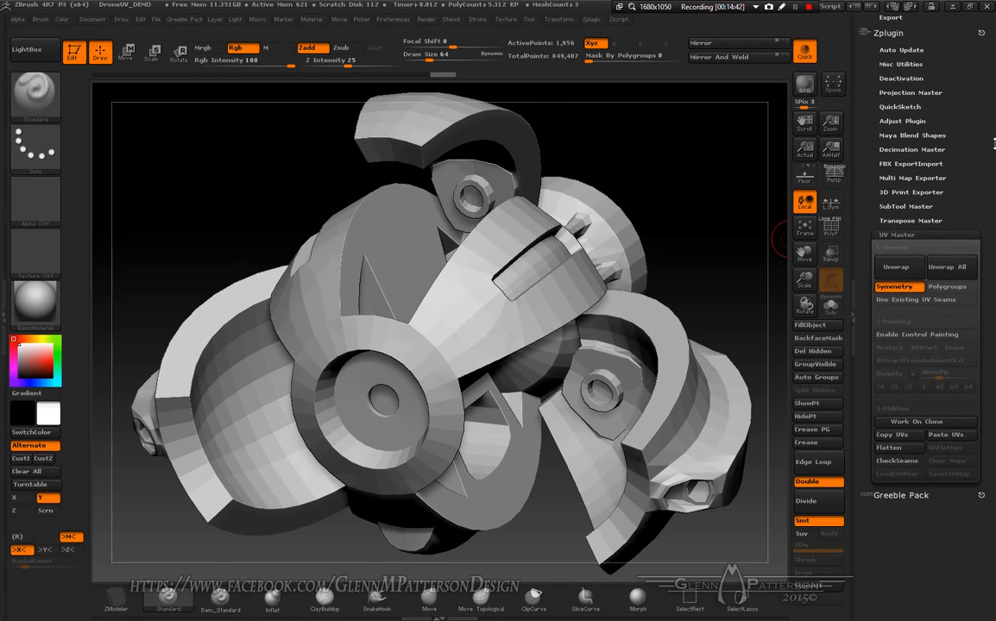
click(899, 235)
scroll(928, 321, up, 4)
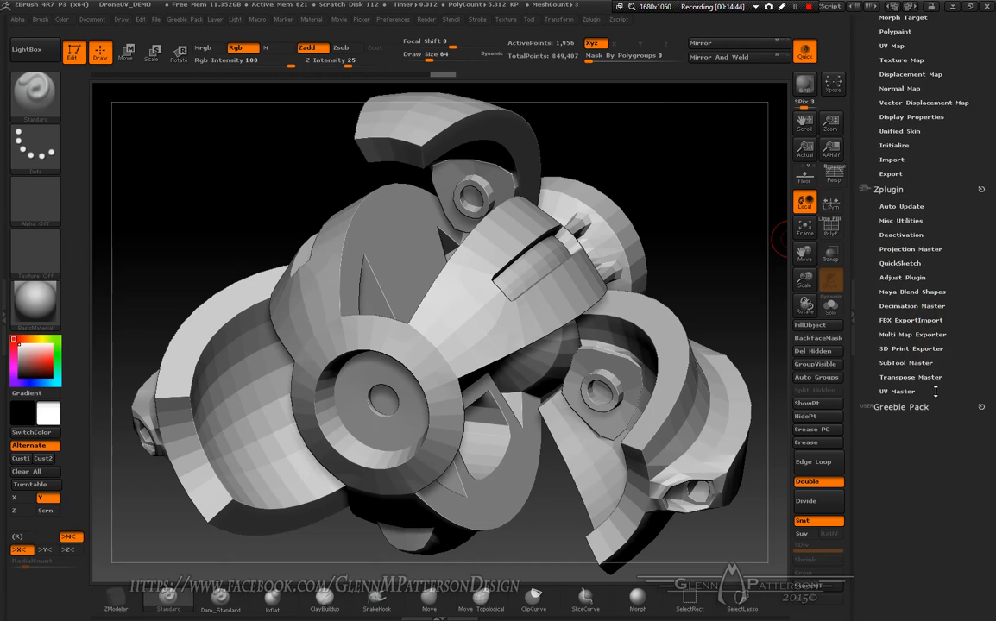
click(900, 320)
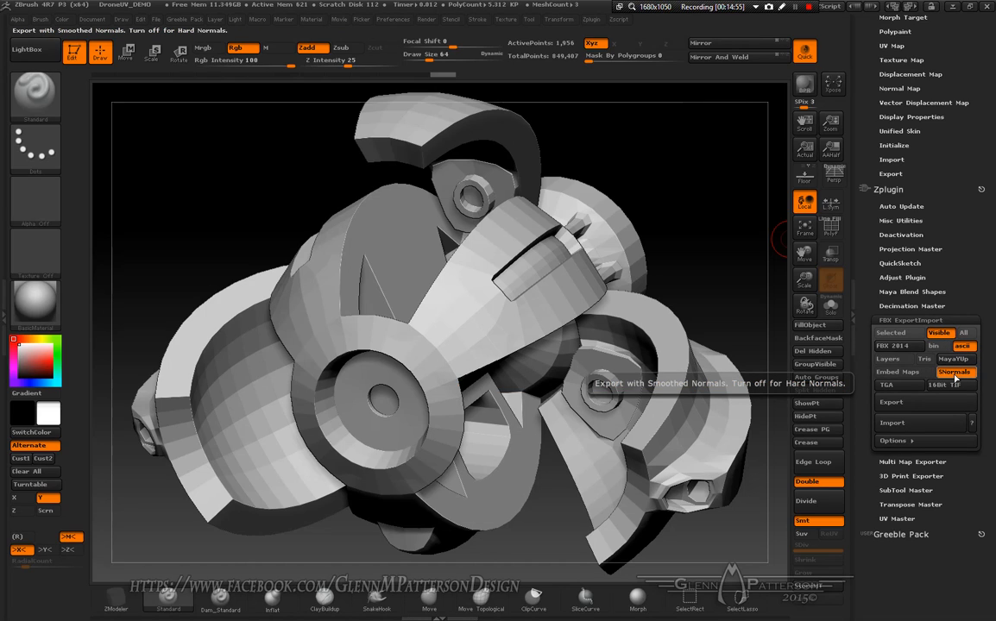
click(897, 445)
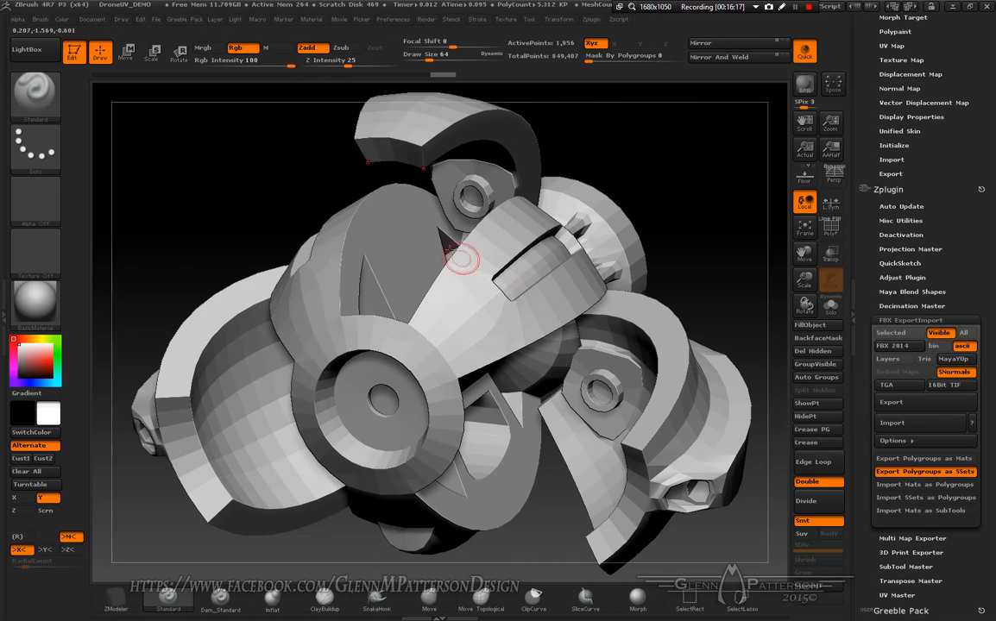
- Export the visible low-poly subtools as an FBX file named Drone in the DroneUV_DEMO folder
click(916, 406)
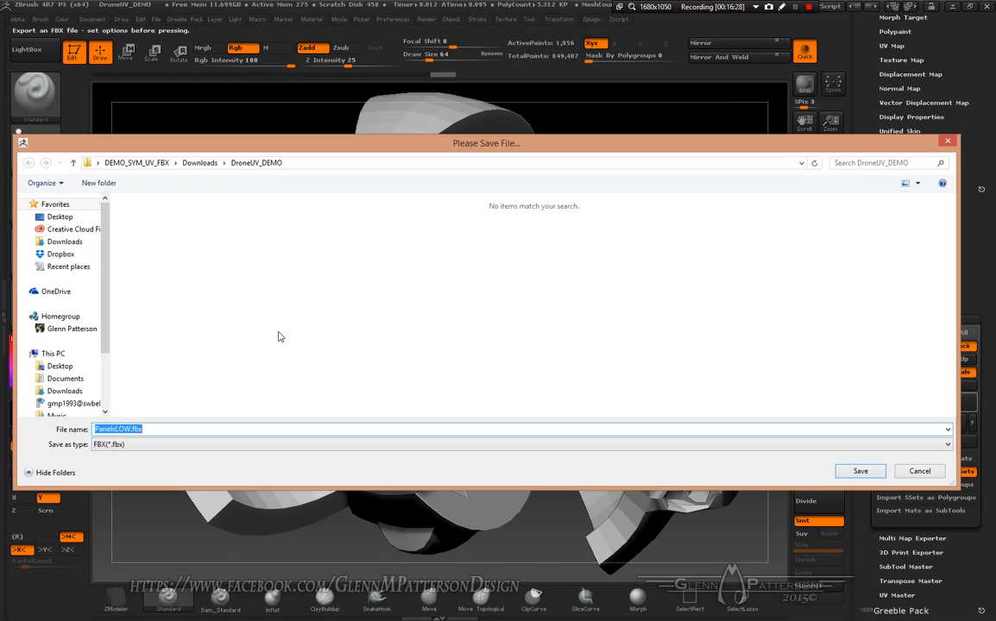
text(Drone)
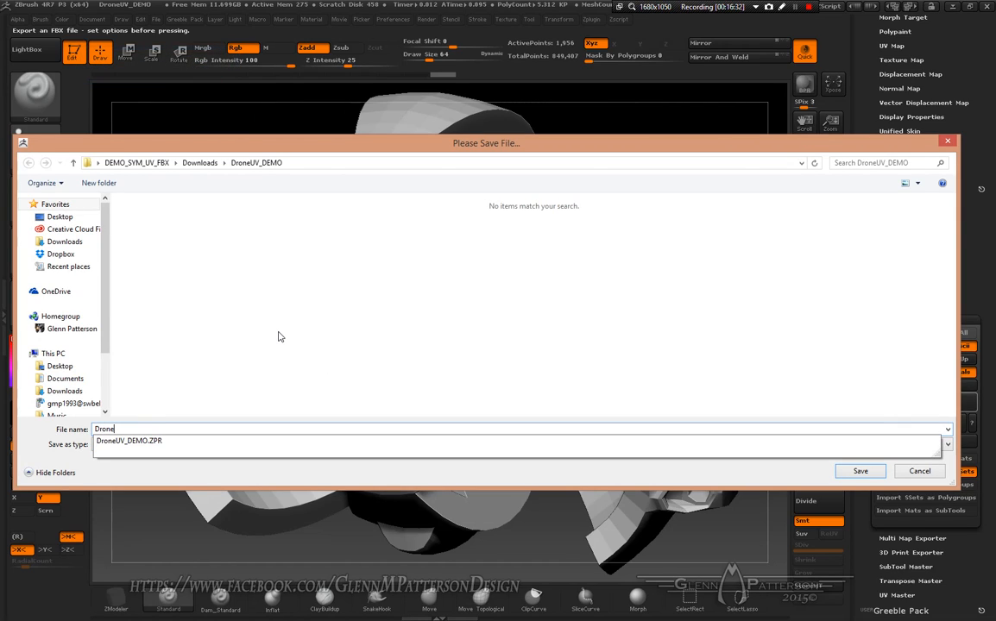
key(Return)
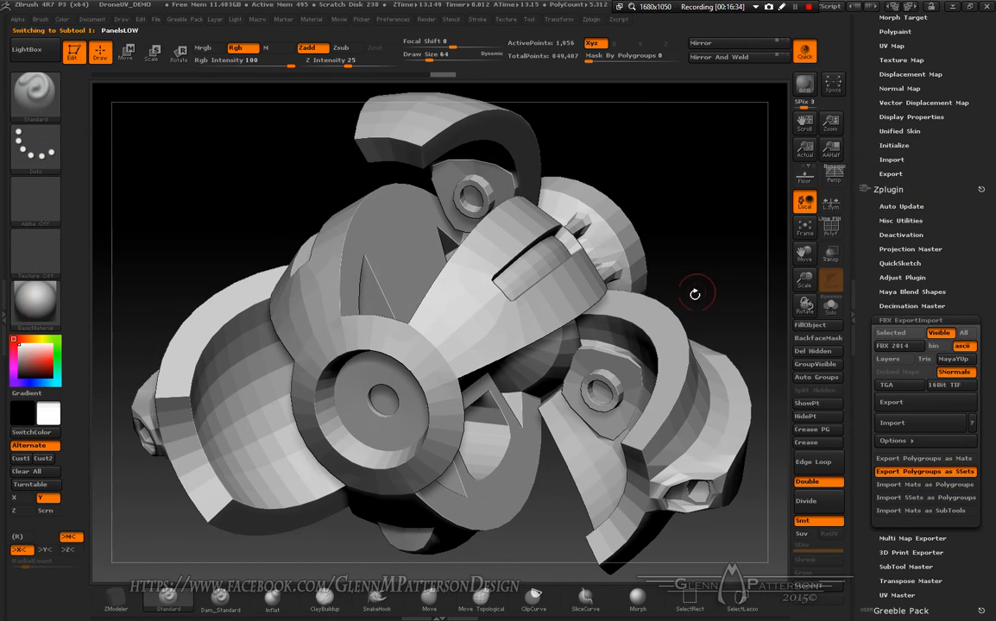
mouse_move(715, 259)
mouse_down()
mouse_move(657, 276)
mouse_move(733, 296)
mouse_move(718, 216)
mouse_move(707, 246)
mouse_up()
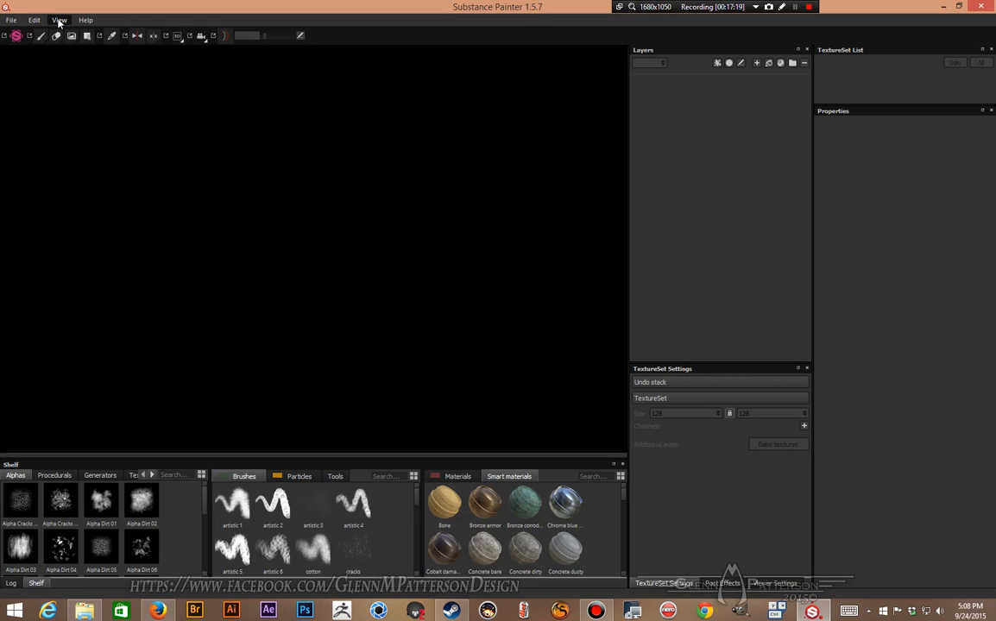
- Switch to Substance Painter and start a new project with a document resolution of 2048
click(11, 19)
click(15, 38)
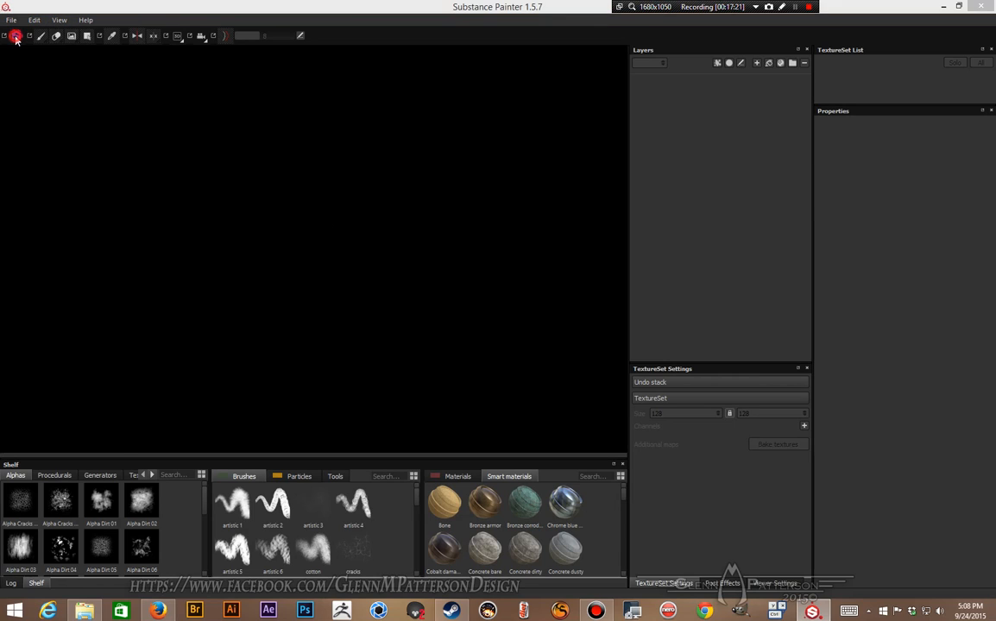
click(443, 289)
click(446, 331)
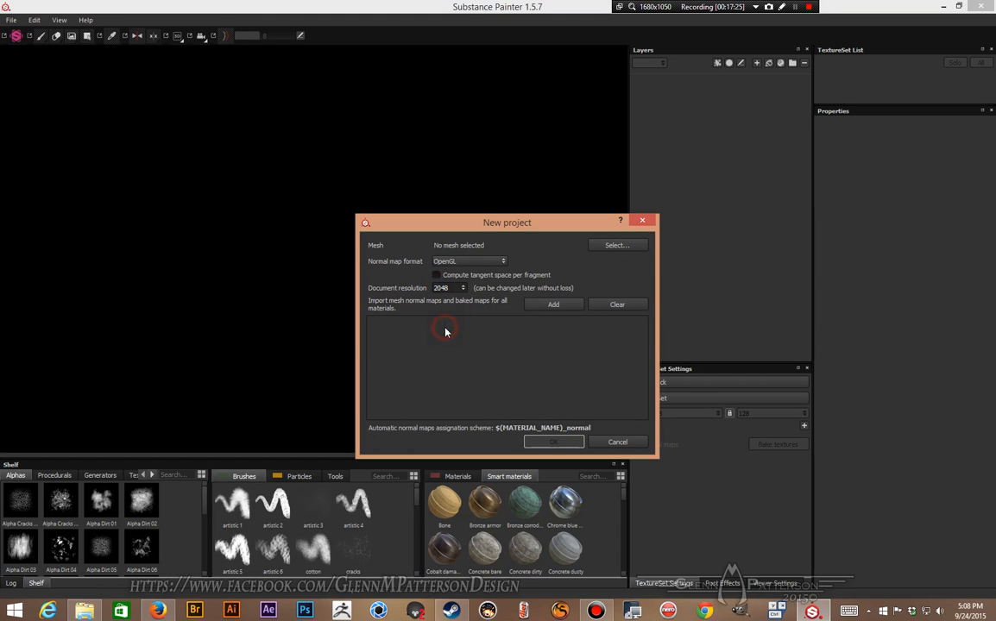
- Load Drone.FBX from the DroneUV_DEMO download folder as the project mesh and create the project
click(617, 247)
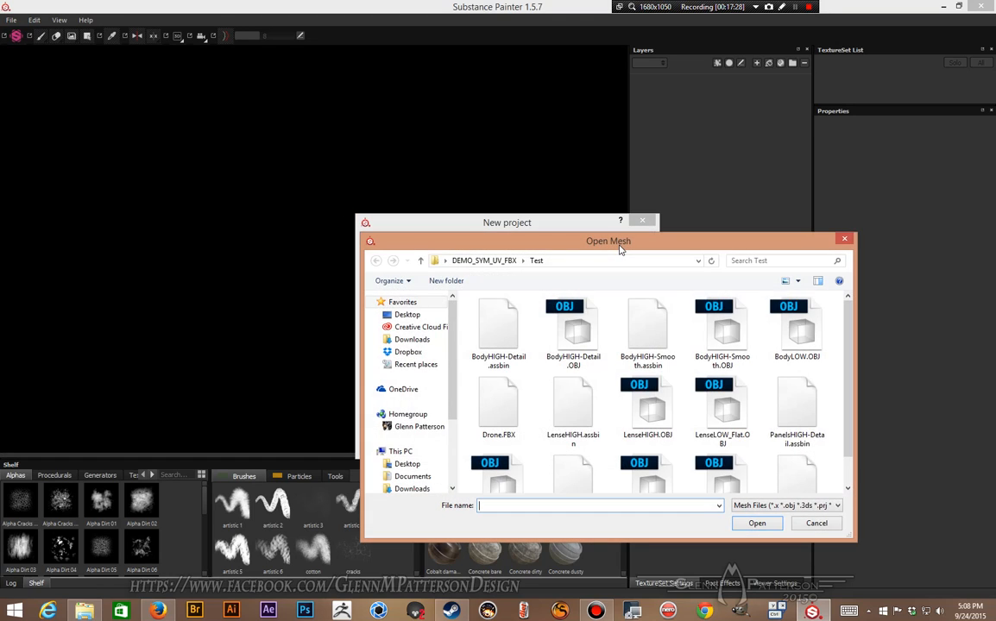
click(522, 261)
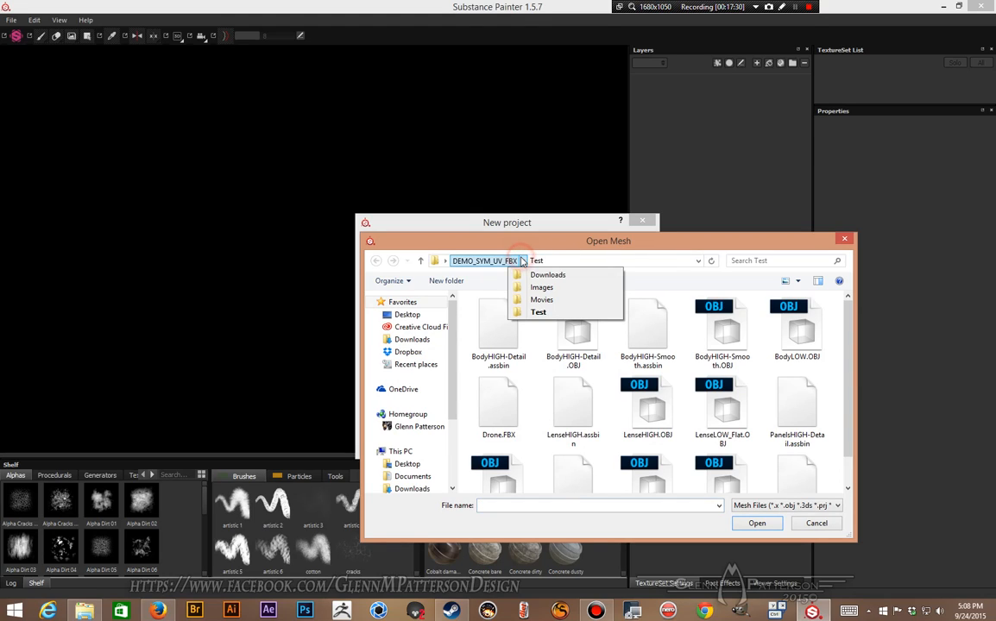
click(546, 275)
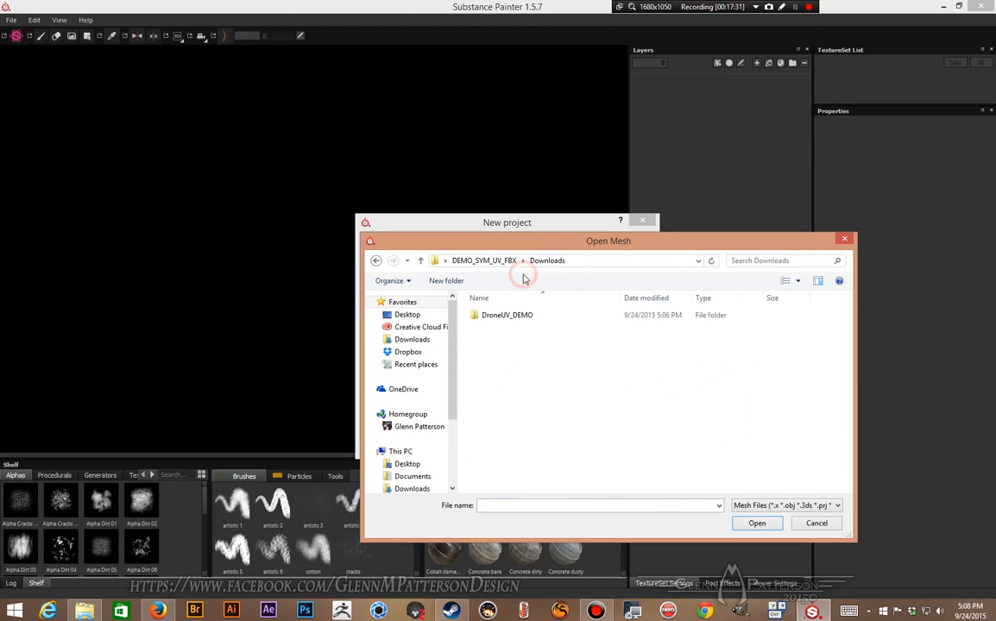
double_click(474, 315)
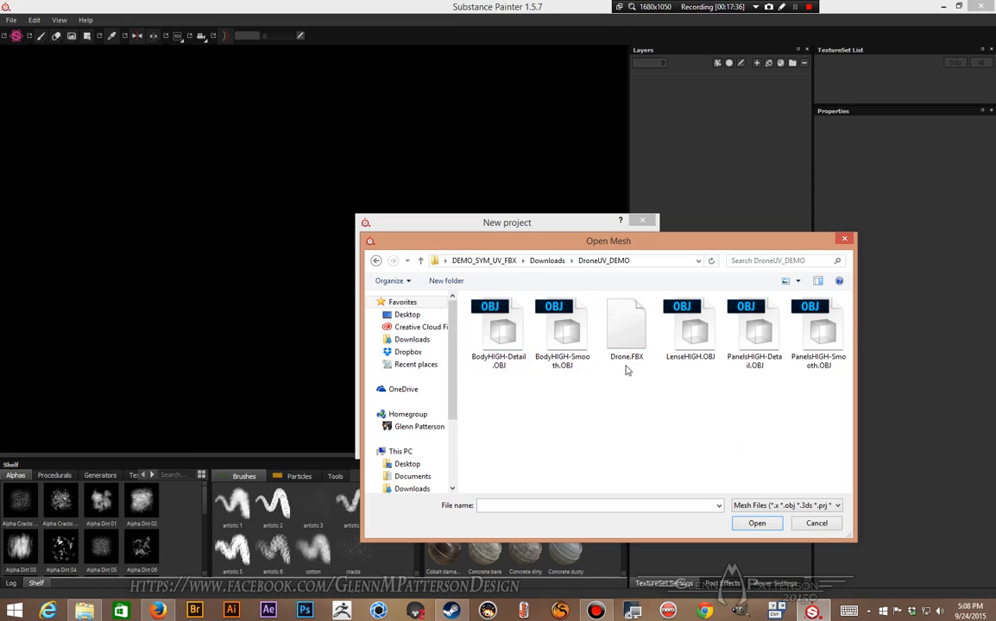
double_click(631, 335)
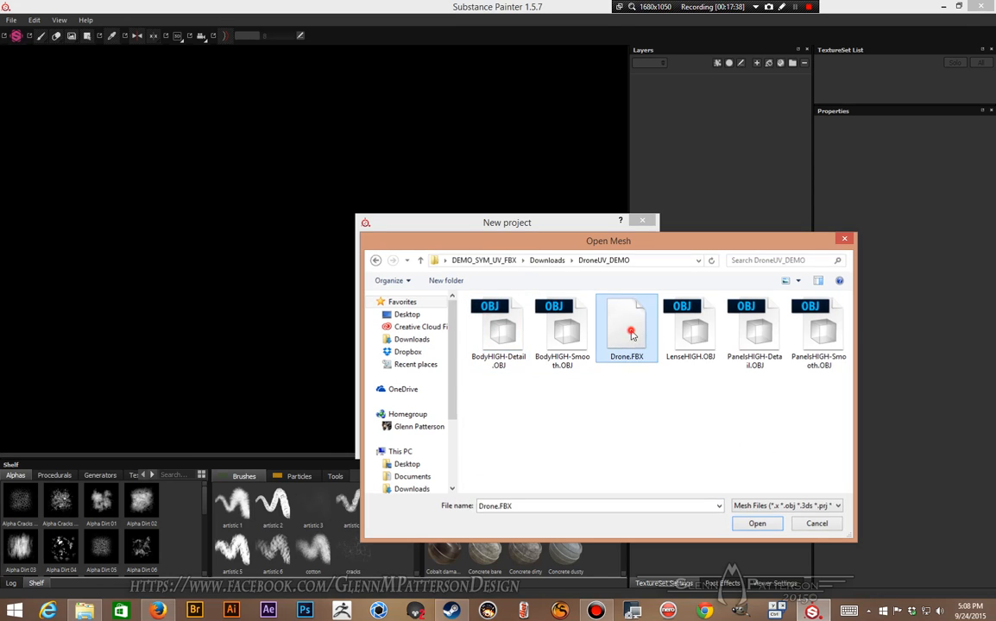
click(554, 440)
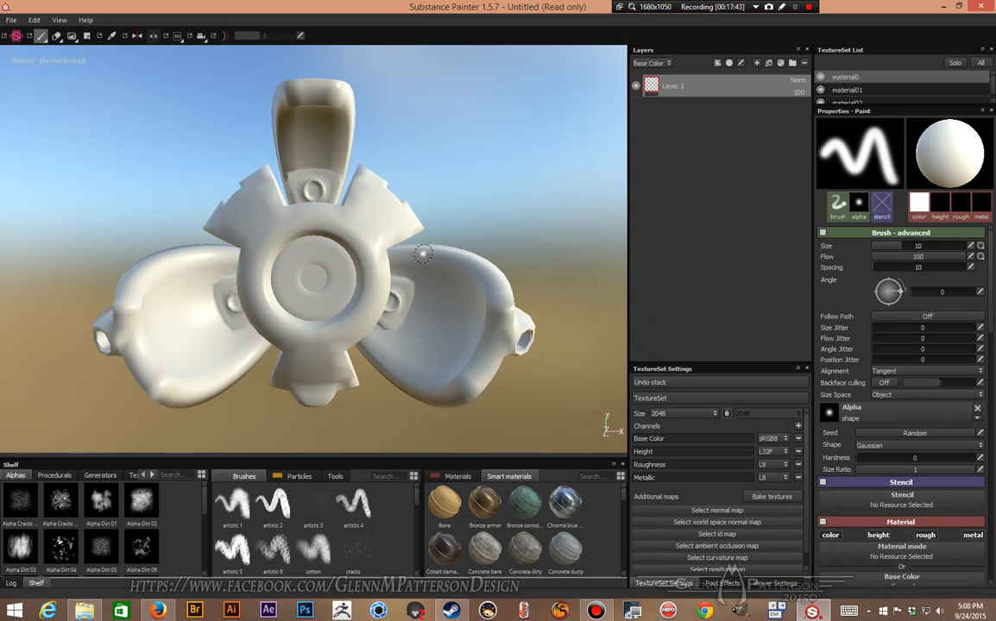
- Enlarge the TextureSet List and toggle material0, material01 and material02 off and on to check which drone parts each covers
alt+drag(473, 207, 382, 198)
drag(909, 108, 910, 150)
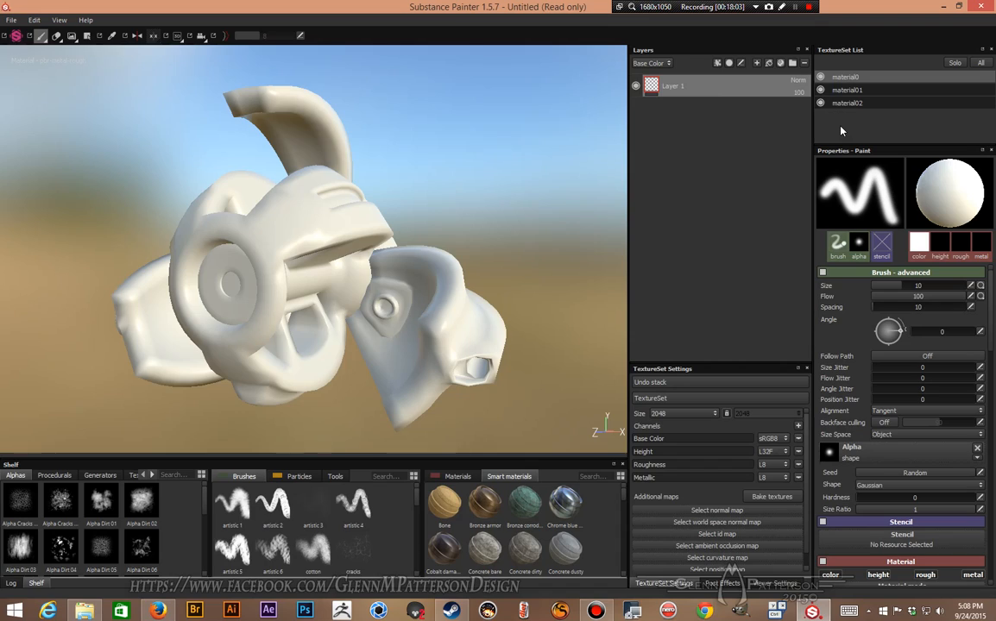
click(820, 78)
click(820, 78)
click(820, 90)
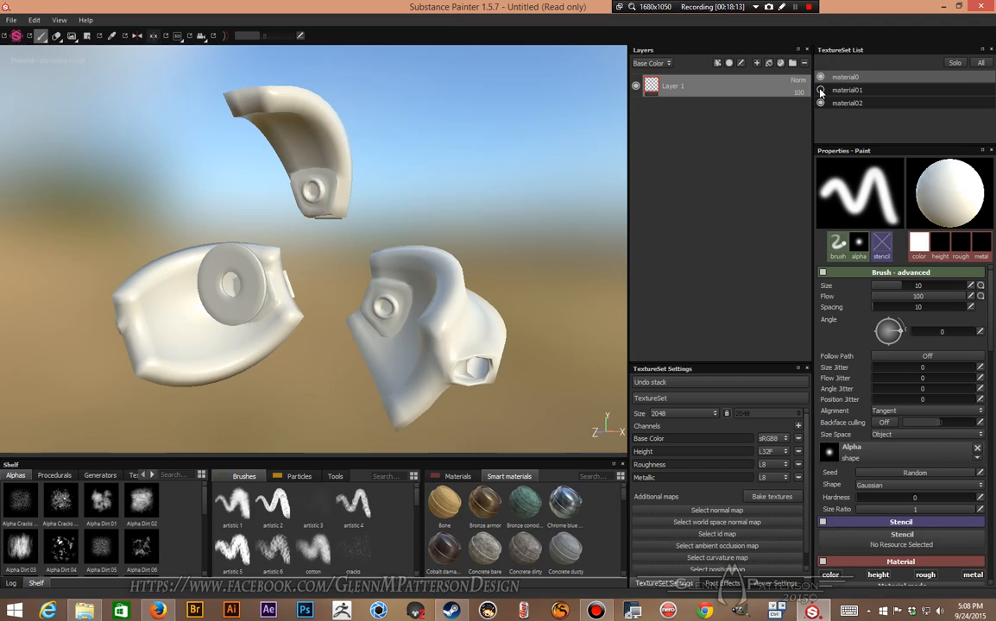
click(821, 90)
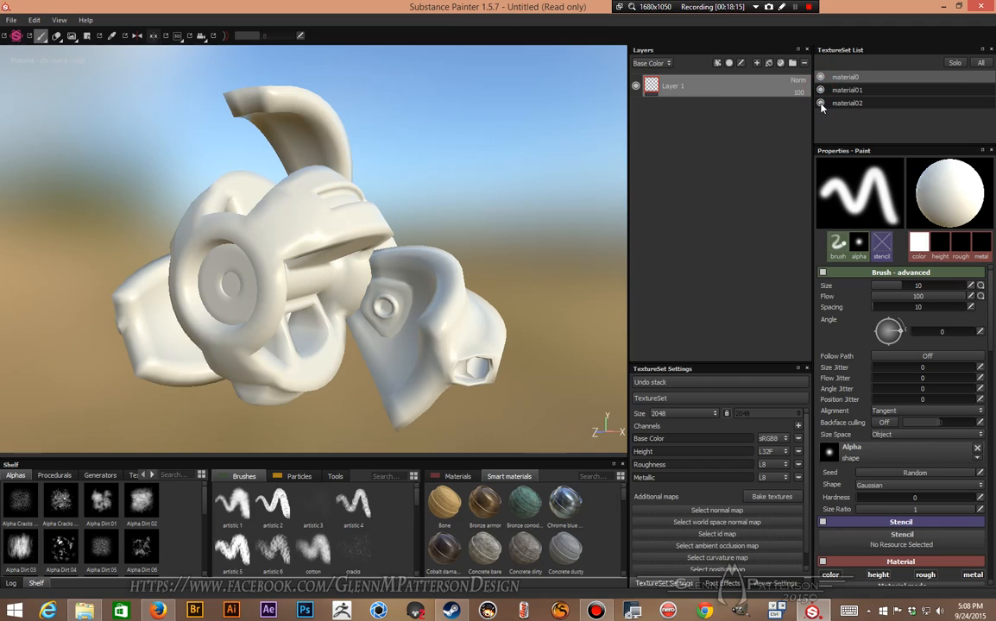
click(821, 103)
click(821, 103)
- Make material0 the active texture set and toggle its visibility to check its parts
click(846, 105)
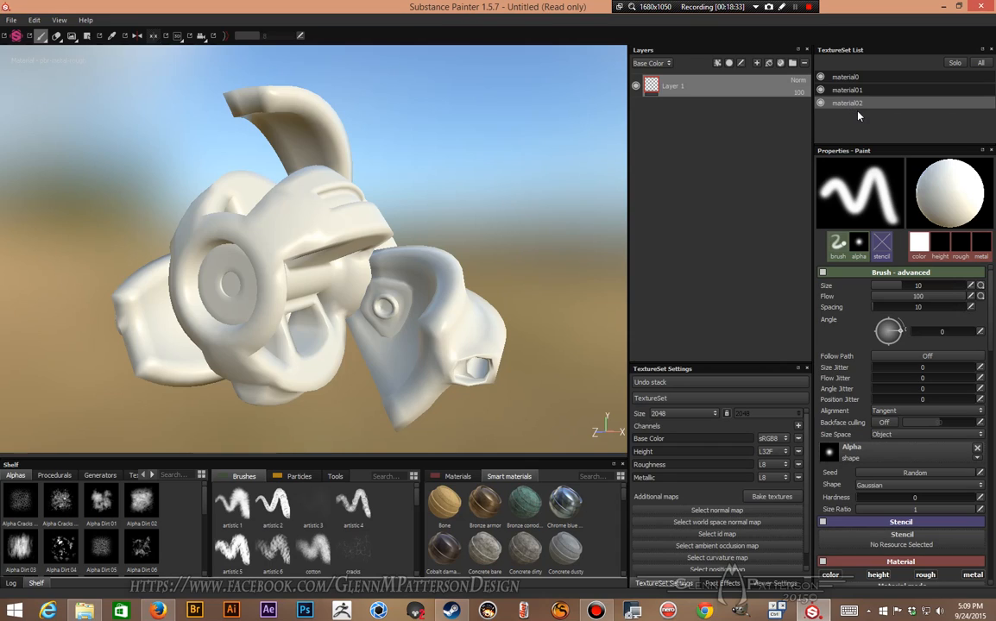
click(844, 77)
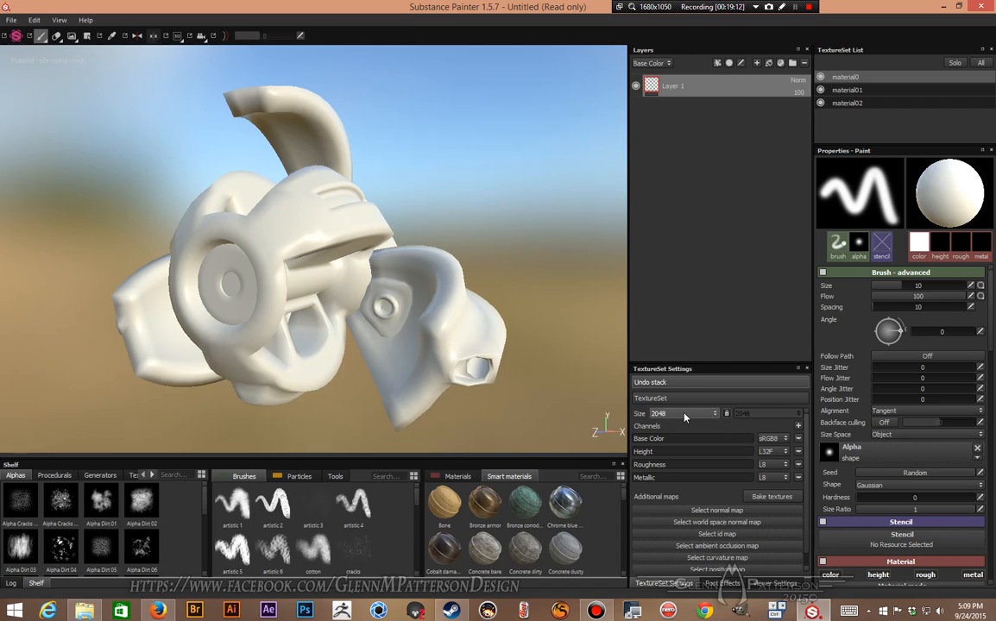
click(820, 77)
click(820, 76)
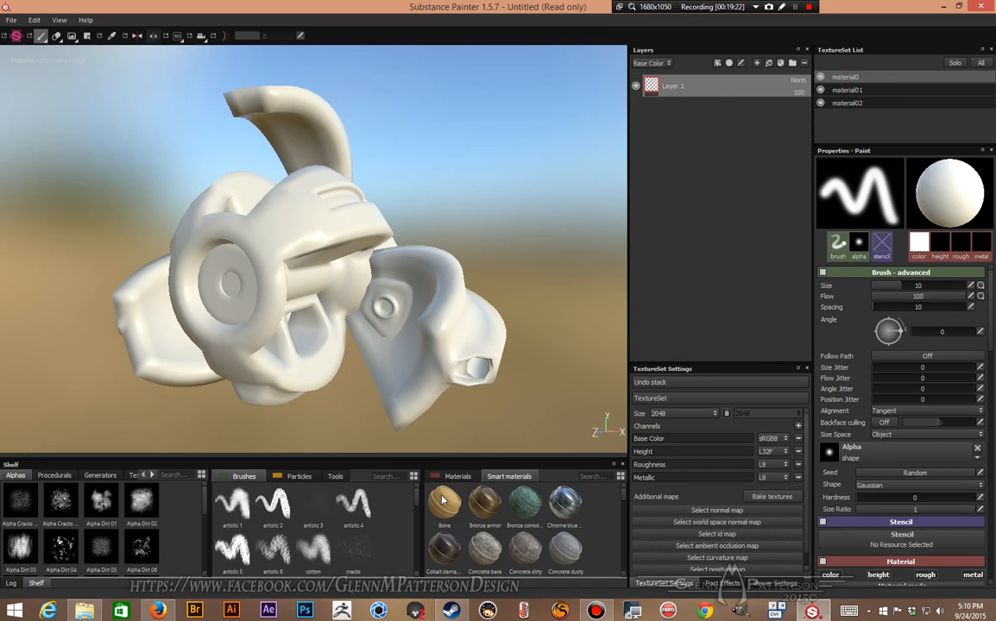
- Set the baking output size to 2048x2048 and add PanelsHIGH-Detail.OBJ as the high definition mesh
click(770, 499)
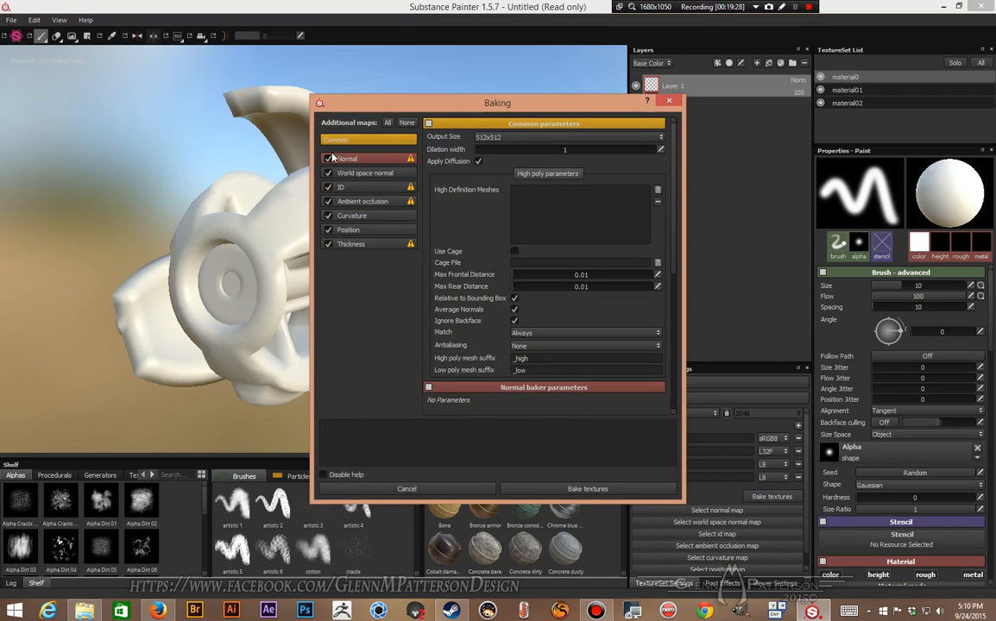
click(530, 138)
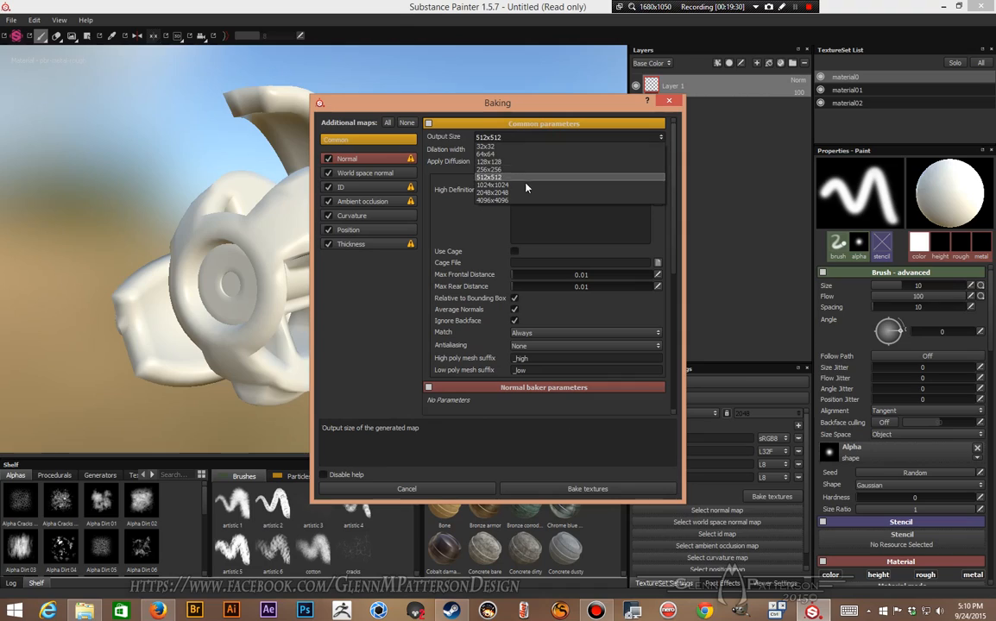
click(516, 192)
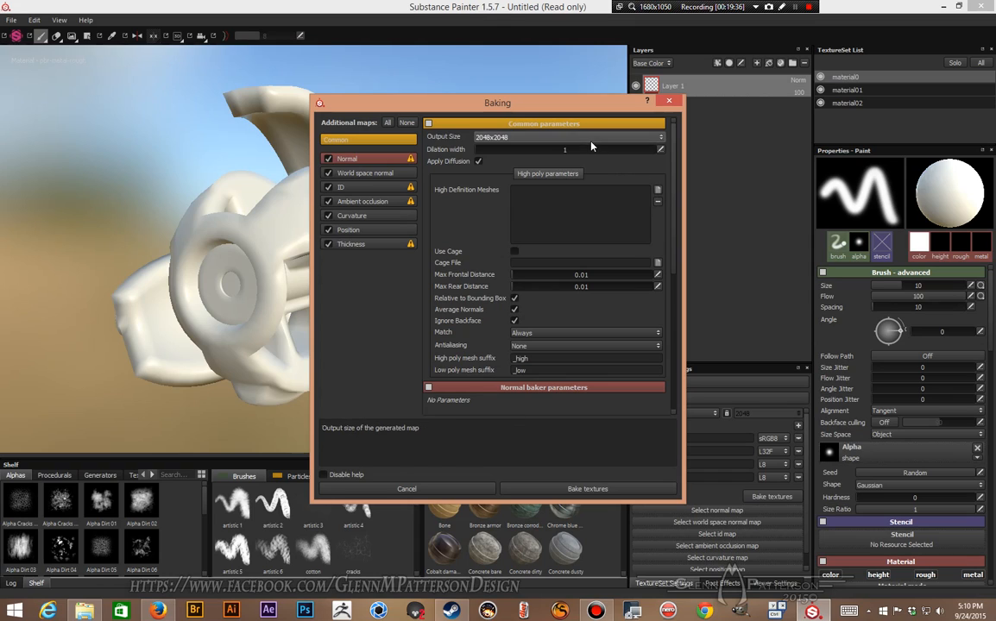
click(655, 192)
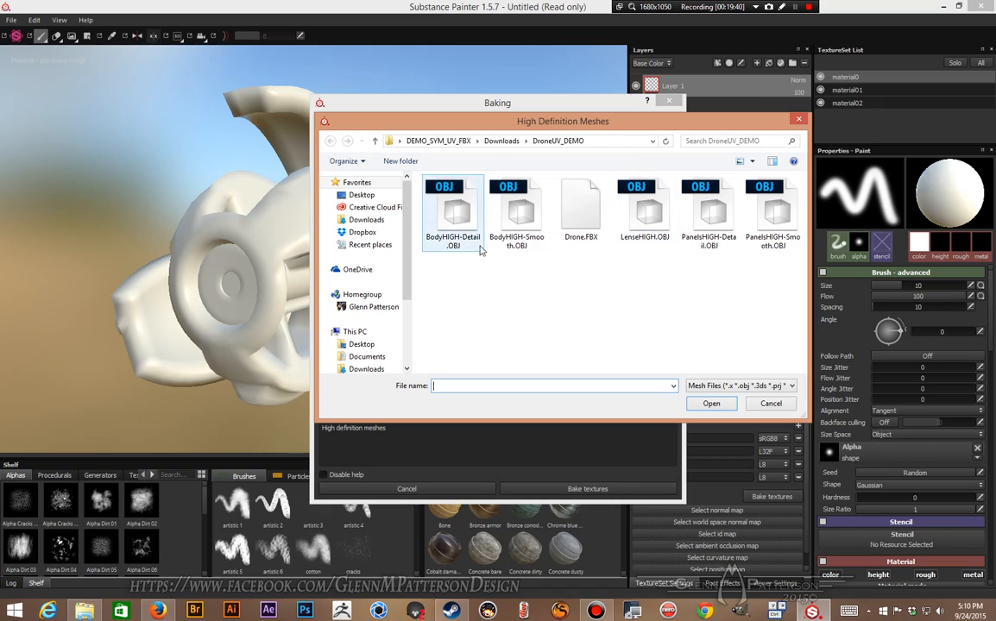
click(707, 223)
click(708, 223)
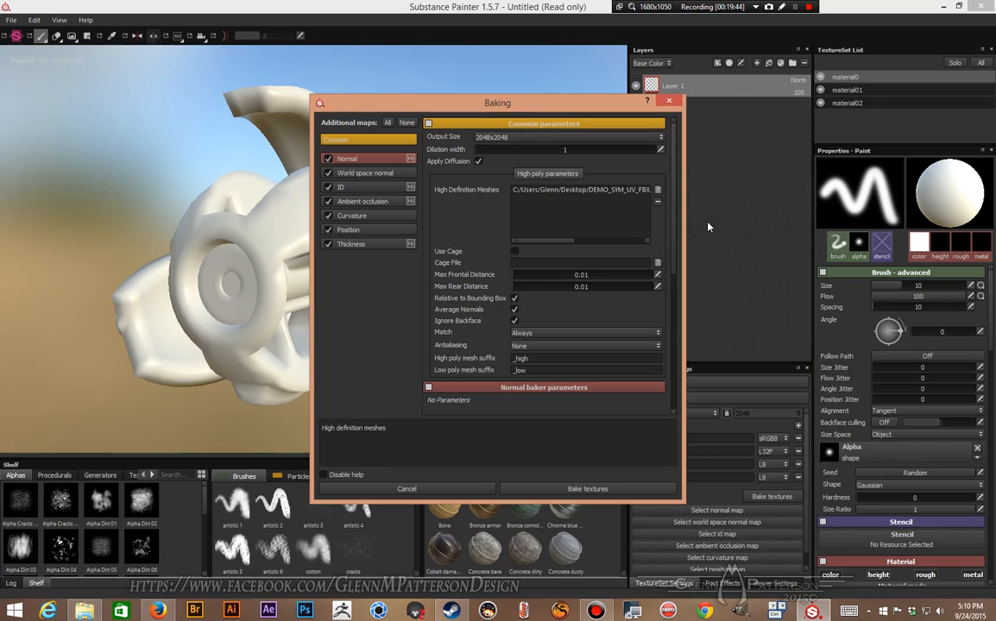
- Exclude Thickness, set the ID baker's color source to Polygroup/Submesh ID, and bake the material0 textures
click(328, 245)
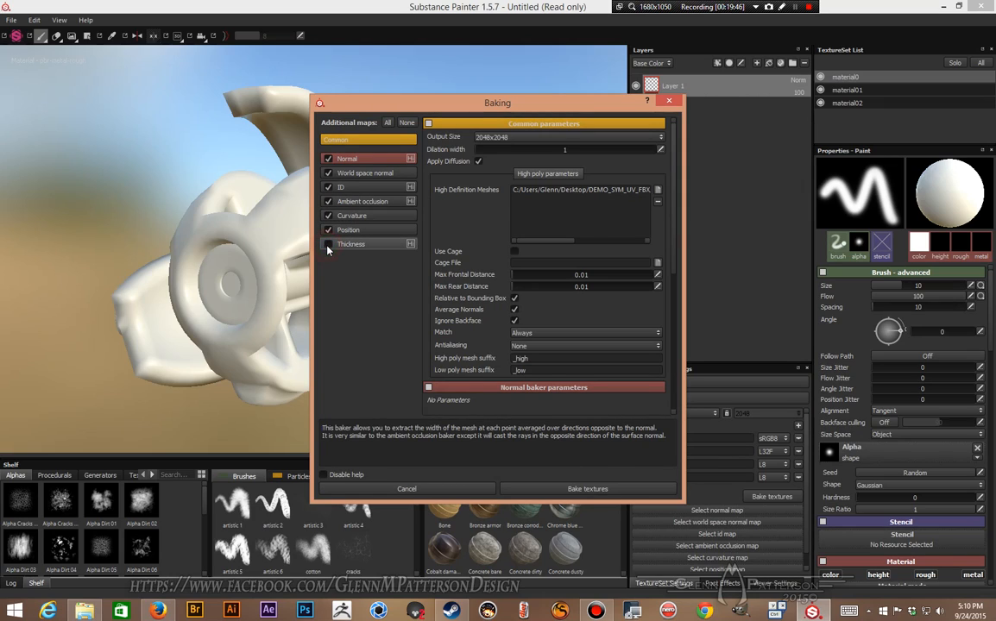
click(367, 188)
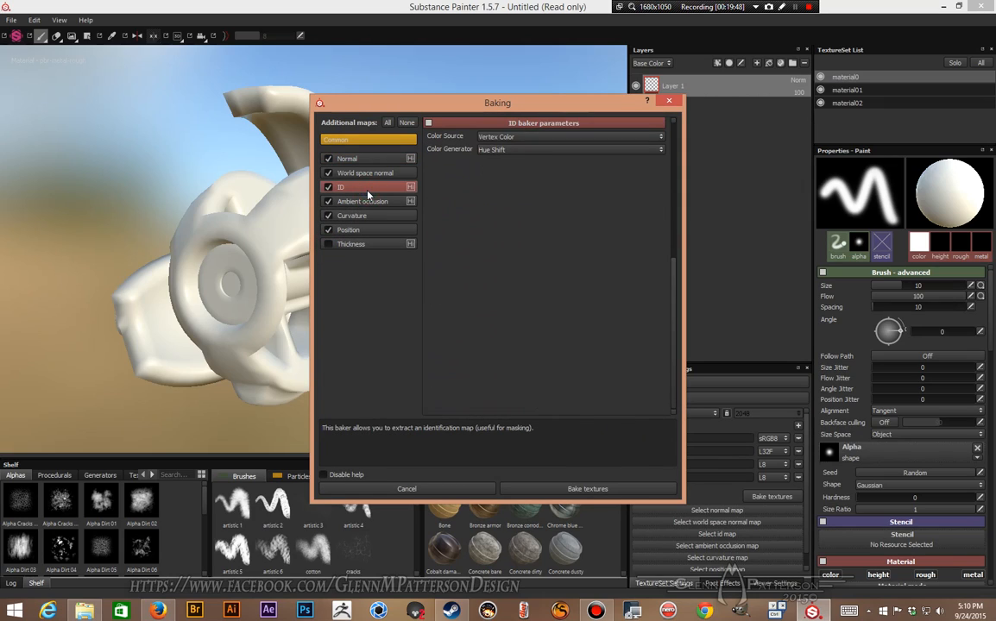
click(526, 138)
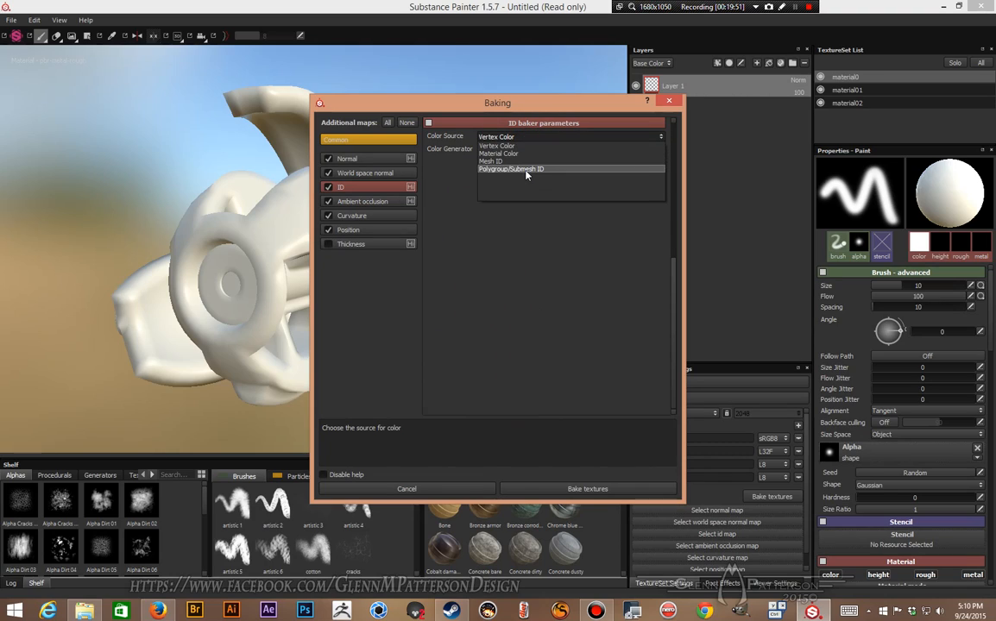
click(527, 170)
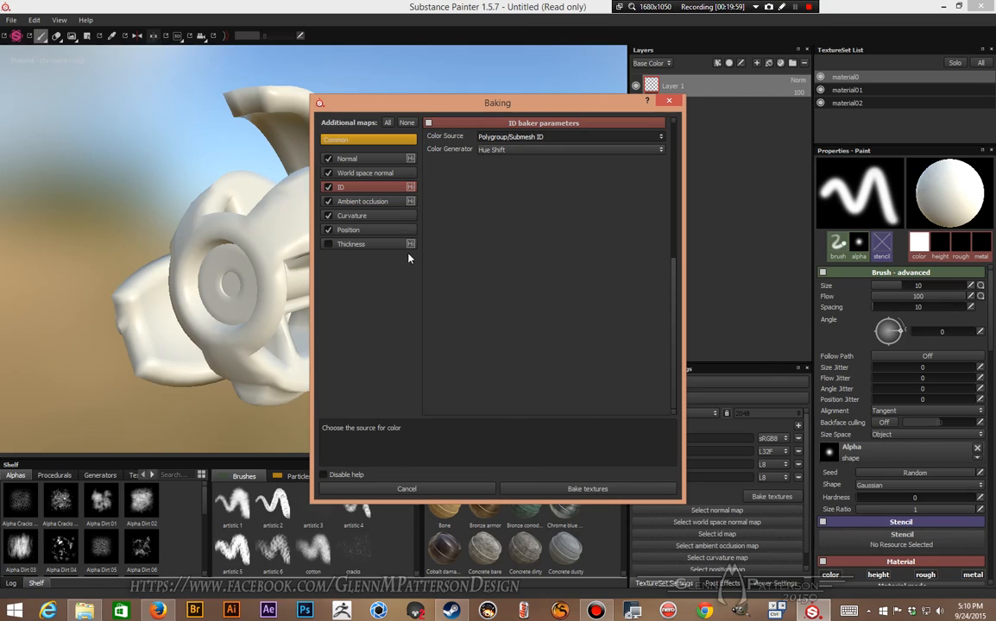
click(565, 490)
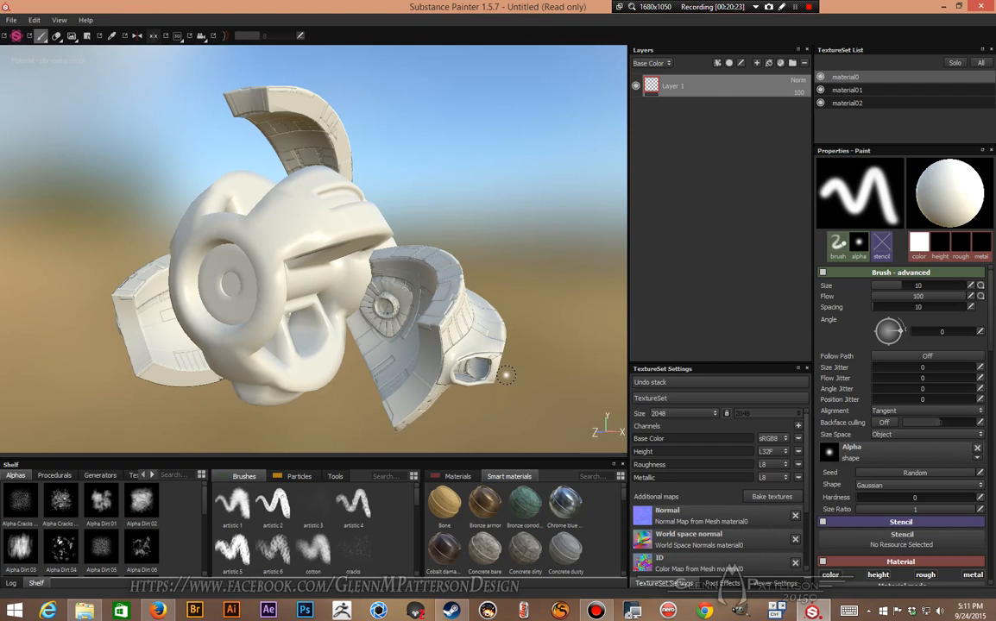
- Examine the baked surface detail on the drone's panels from several angles
mouse_move(513, 266)
alt+mouse_down()
mouse_move(327, 273)
mouse_move(324, 282)
mouse_move(319, 222)
mouse_move(421, 271)
mouse_move(518, 299)
mouse_move(565, 293)
mouse_move(363, 306)
mouse_move(402, 159)
mouse_move(456, 277)
mouse_move(468, 248)
mouse_move(395, 177)
mouse_move(239, 207)
mouse_move(291, 262)
mouse_move(458, 229)
mouse_move(520, 231)
mouse_move(564, 255)
mouse_move(571, 271)
mouse_move(329, 240)
mouse_move(334, 209)
alt+mouse_up()
mouse_move(384, 304)
alt+mouse_down()
mouse_move(328, 202)
mouse_move(371, 296)
mouse_move(454, 312)
mouse_move(438, 327)
alt+mouse_up()
alt+drag(201, 259, 275, 246)
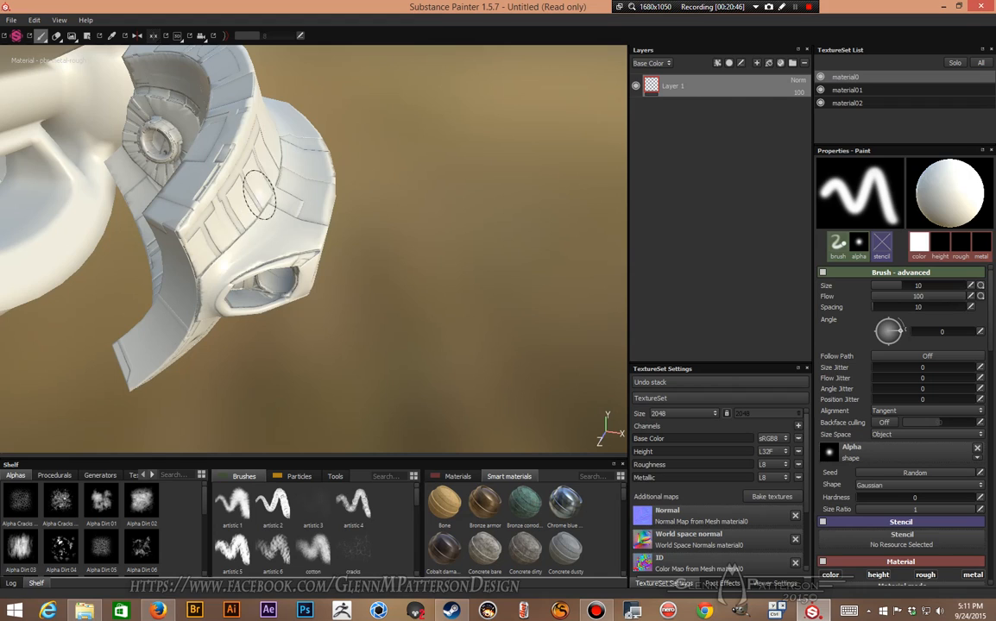
alt+drag(254, 246, 96, 153)
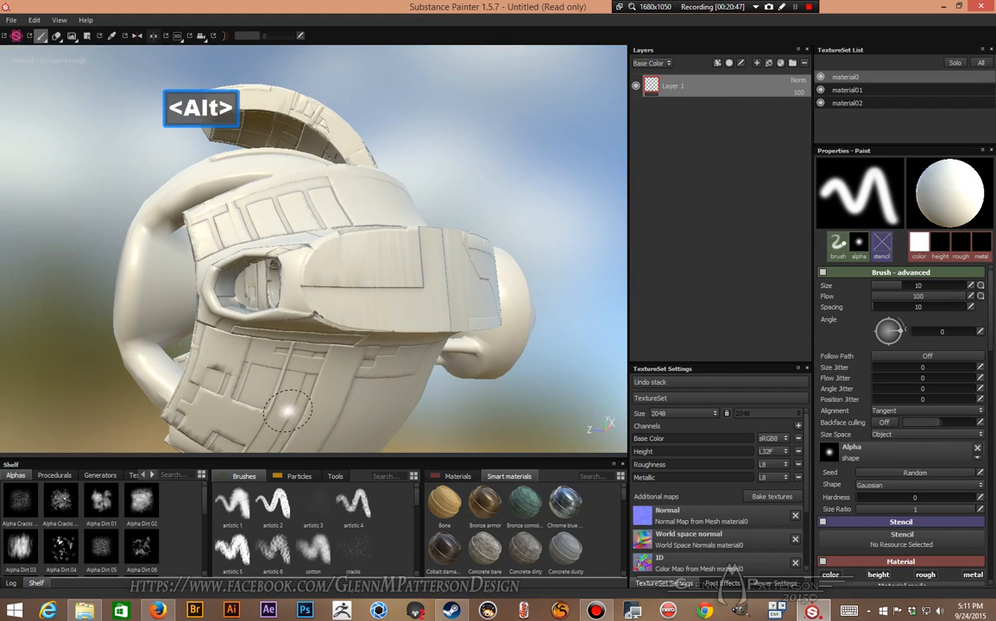
alt+drag(289, 347, 371, 421)
alt+drag(322, 262, 343, 274)
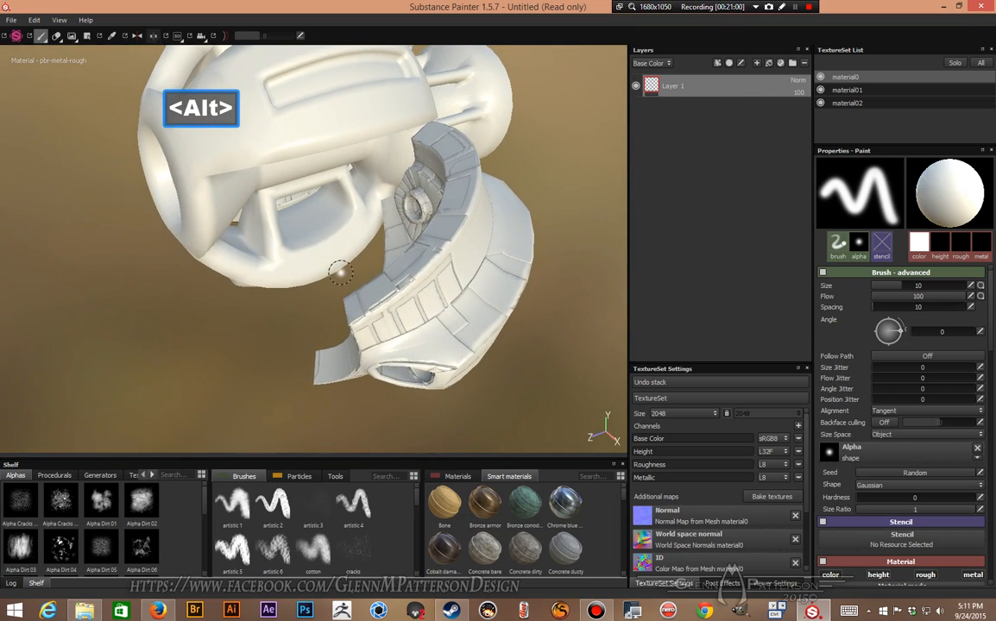
- Remove the baked normal map from material0 and review the panels with the remaining additional maps
click(794, 517)
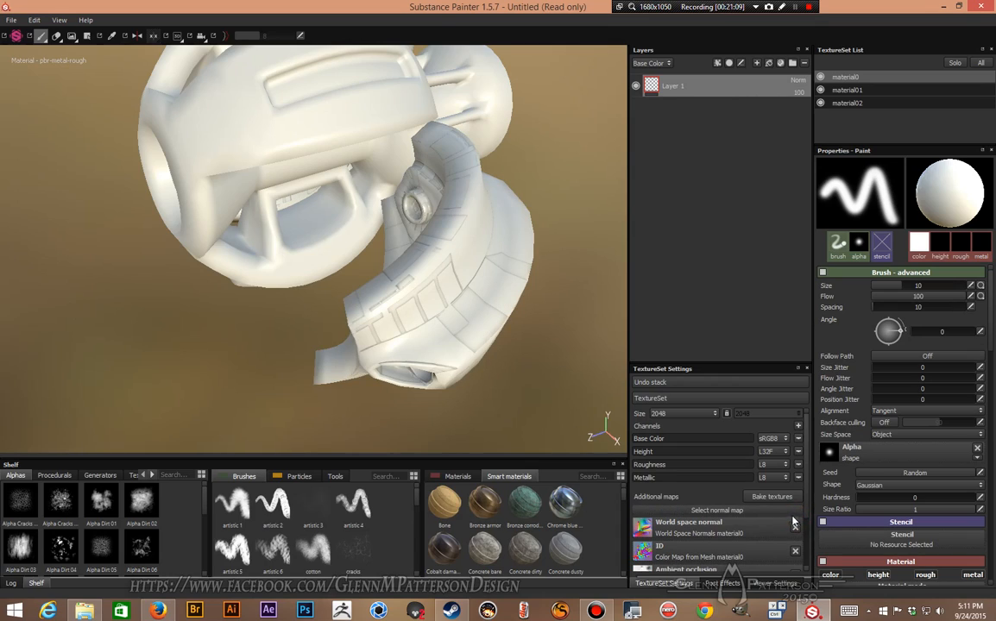
alt+drag(467, 325, 375, 256)
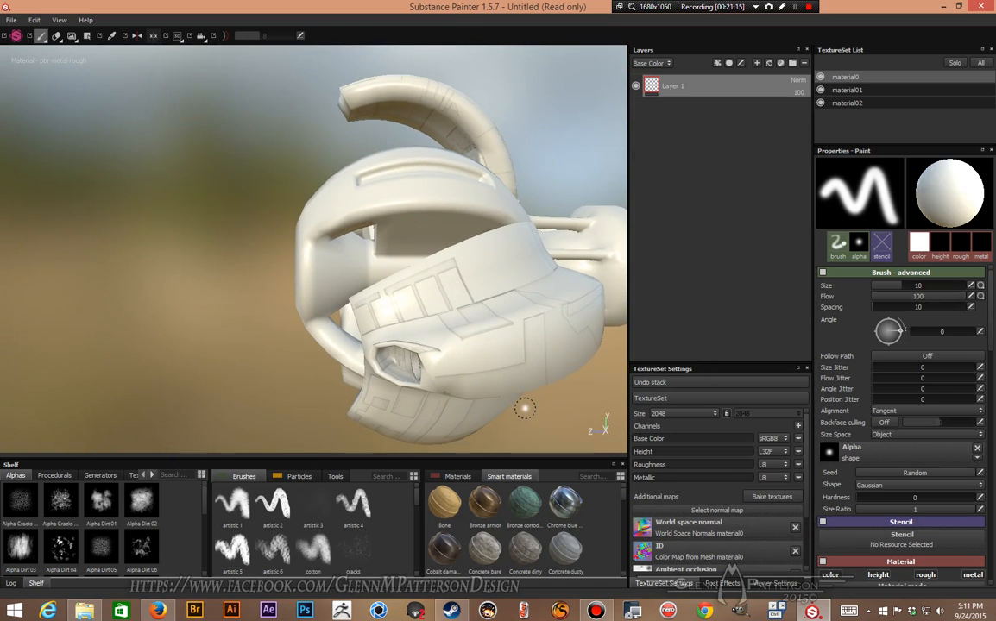
scroll(720, 517, down, 3)
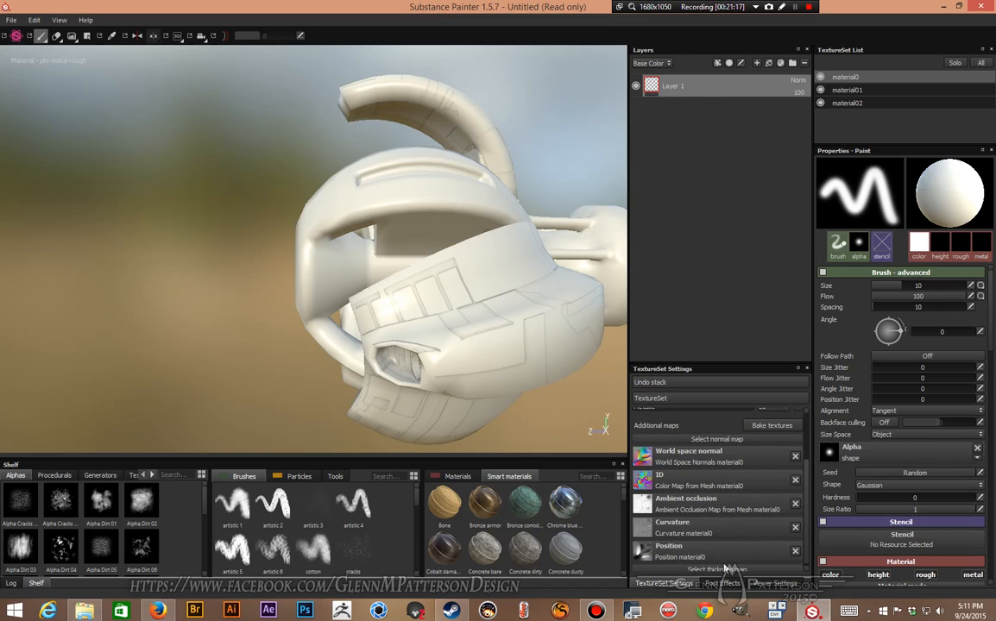
scroll(665, 540, up, 3)
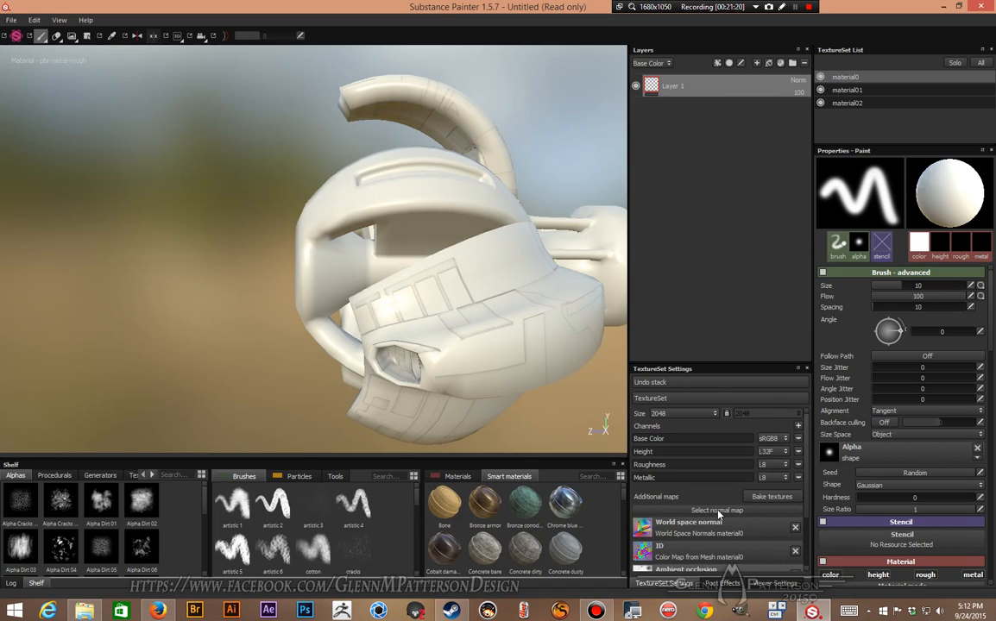
- Reopen the baking settings for material0 and limit the bake to the Normal map only
click(770, 497)
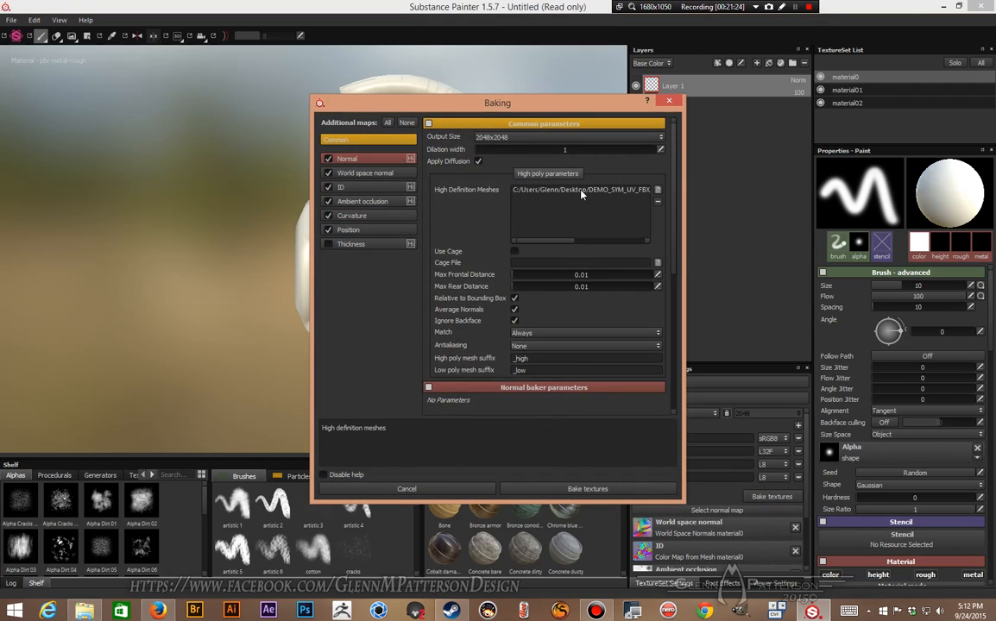
click(327, 187)
click(328, 201)
click(328, 215)
click(328, 229)
- Replace the high definition mesh with PanelsHIGH-Smooth.OBJ and bake the normal map
click(615, 191)
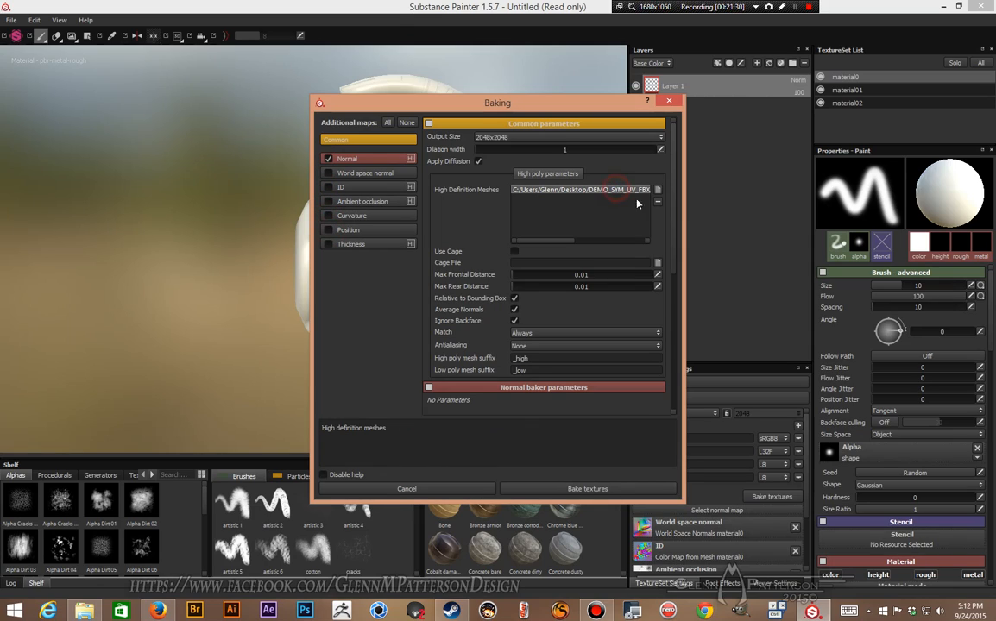
click(658, 202)
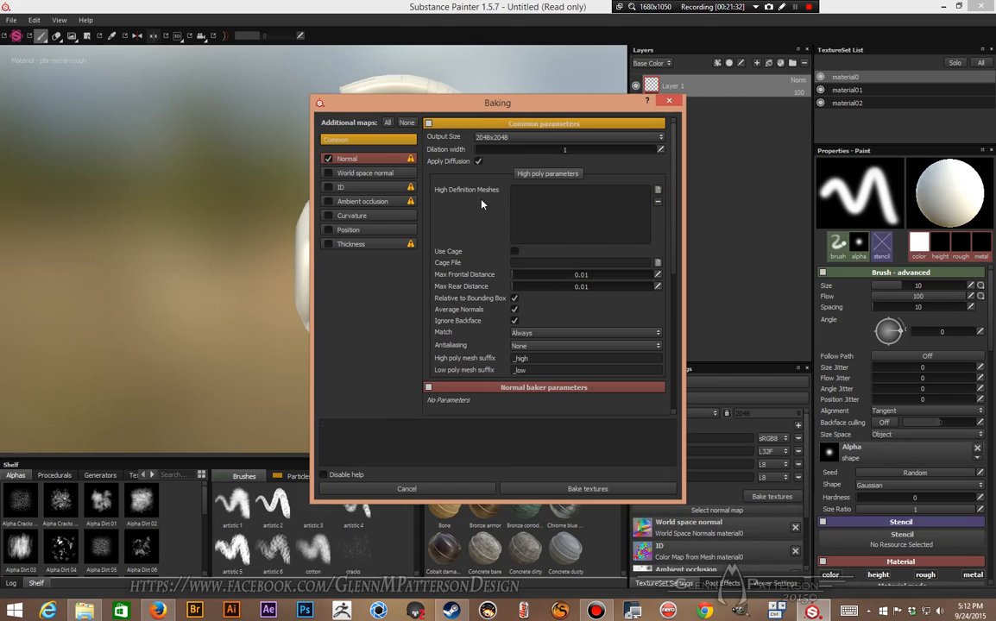
click(657, 190)
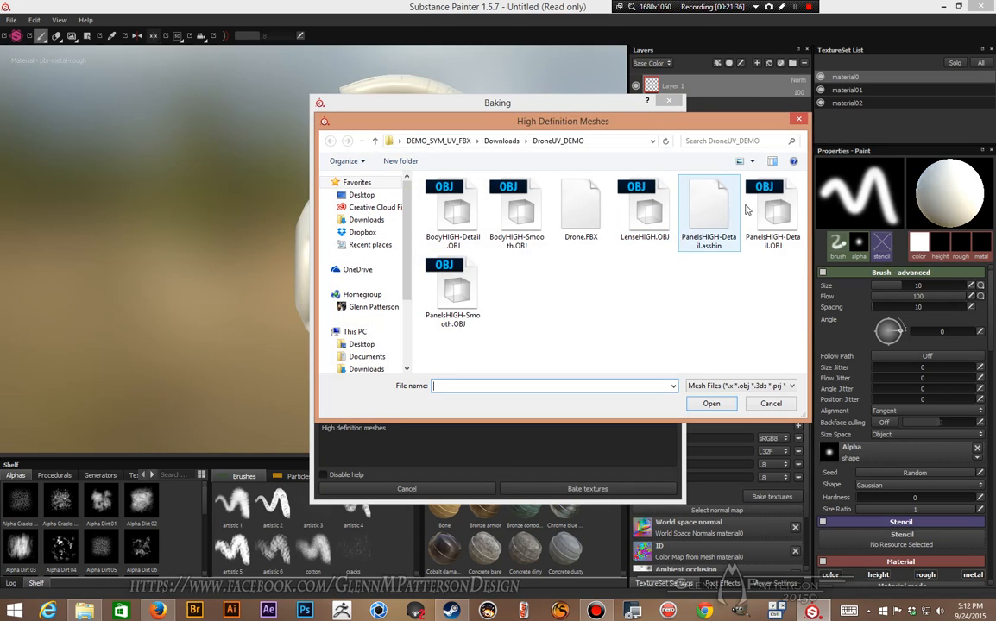
double_click(458, 296)
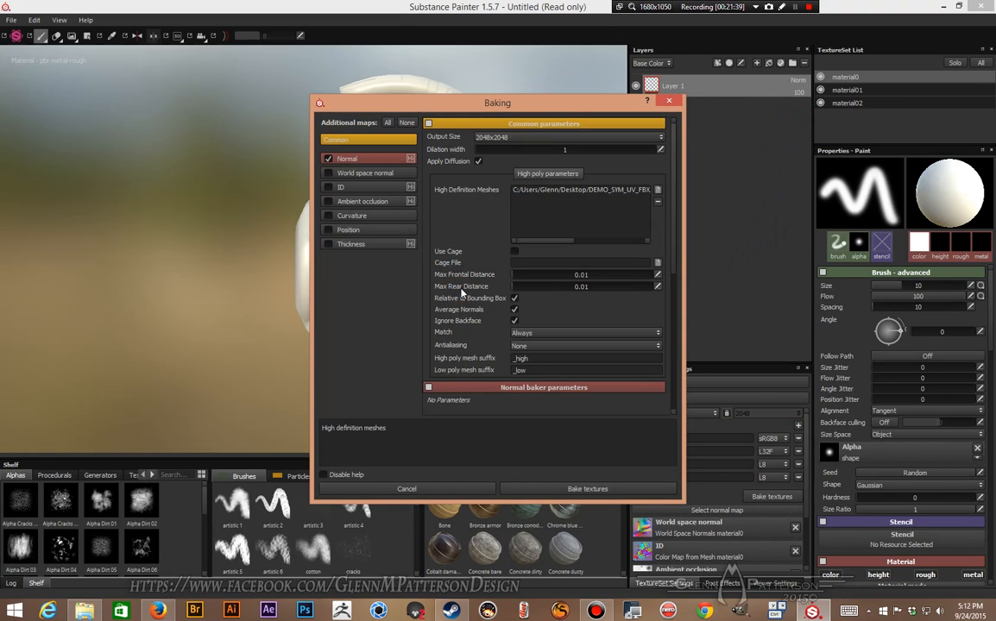
click(582, 489)
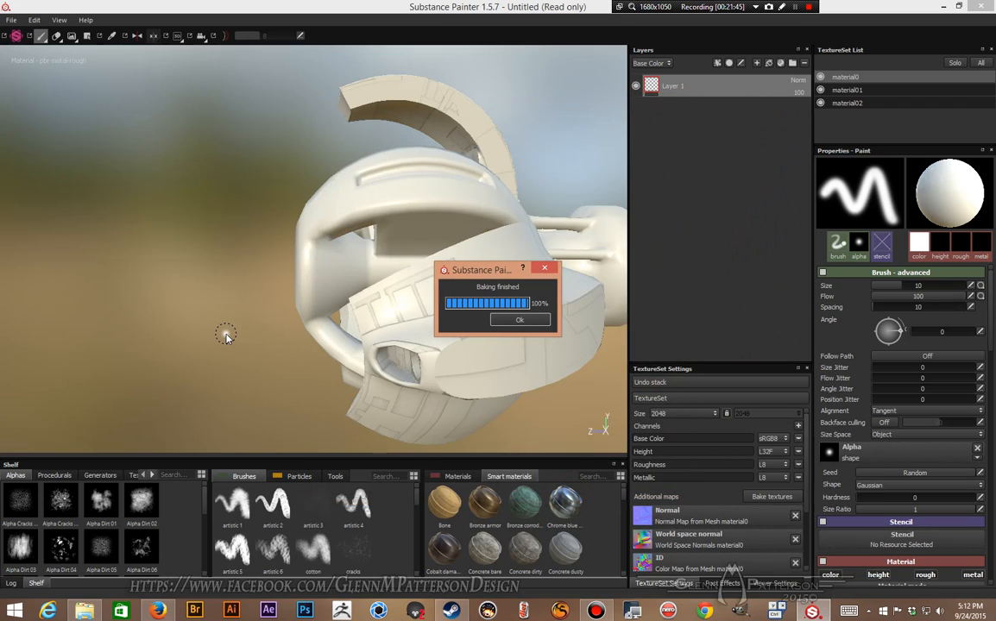
- Dismiss the finished bake and examine the normal detail on the drone's panels from several angles
key(Return)
mouse_move(216, 343)
alt+mouse_down()
mouse_move(431, 380)
mouse_move(425, 269)
mouse_move(387, 359)
mouse_move(225, 363)
alt+mouse_up()
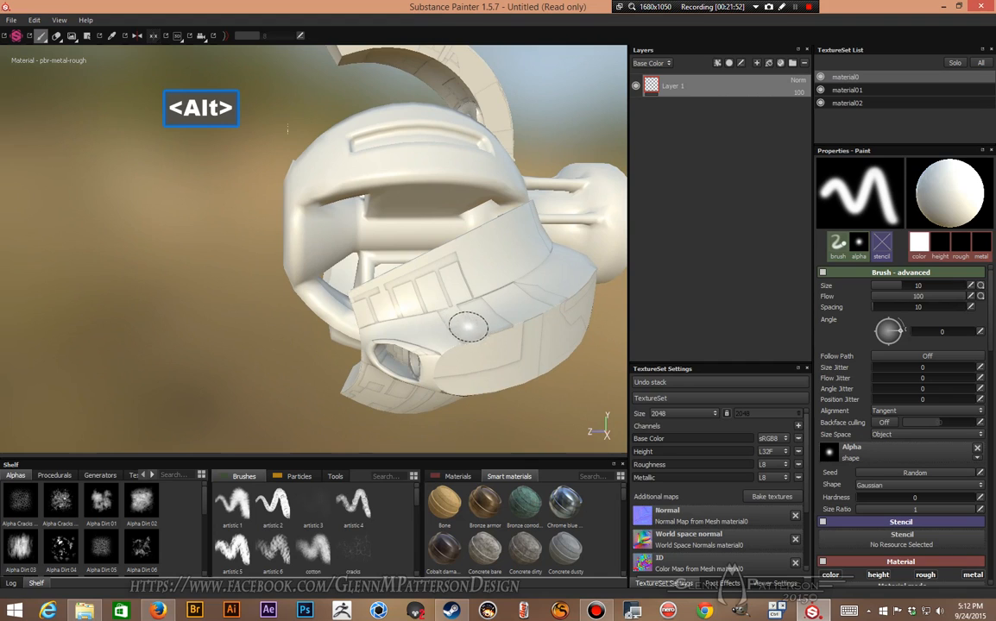
mouse_move(465, 326)
alt+mouse_down()
mouse_move(460, 296)
mouse_move(482, 351)
mouse_move(469, 320)
alt+mouse_up()
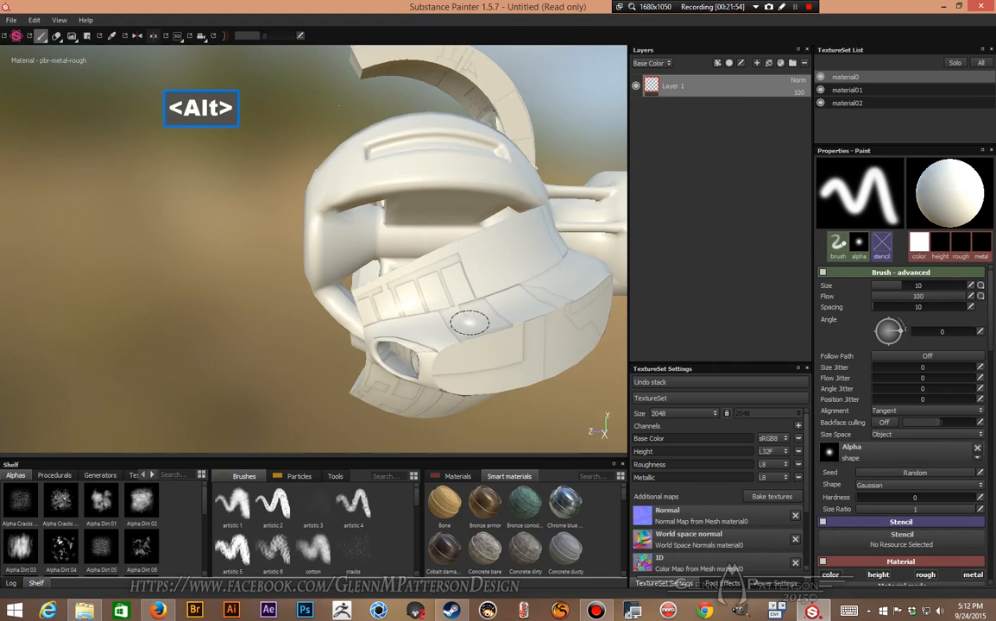
alt+drag(551, 346, 444, 267)
alt+drag(333, 304, 429, 343)
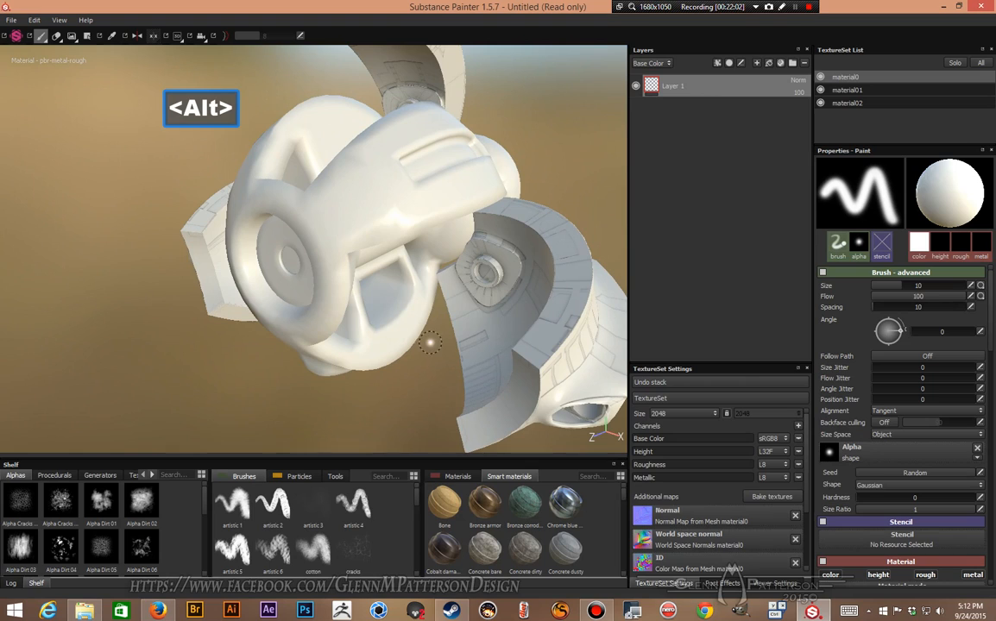
mouse_move(534, 295)
alt+mouse_down()
mouse_move(455, 284)
mouse_move(519, 303)
alt+mouse_up()
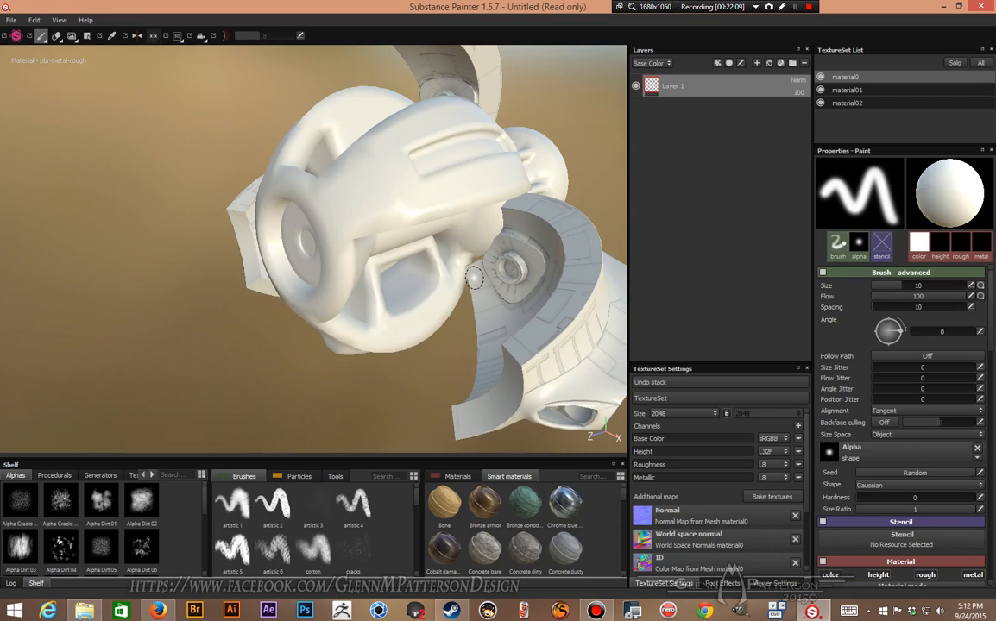
mouse_move(365, 397)
alt+mouse_down()
mouse_move(400, 393)
mouse_move(467, 348)
mouse_move(471, 397)
mouse_move(427, 381)
alt+mouse_up()
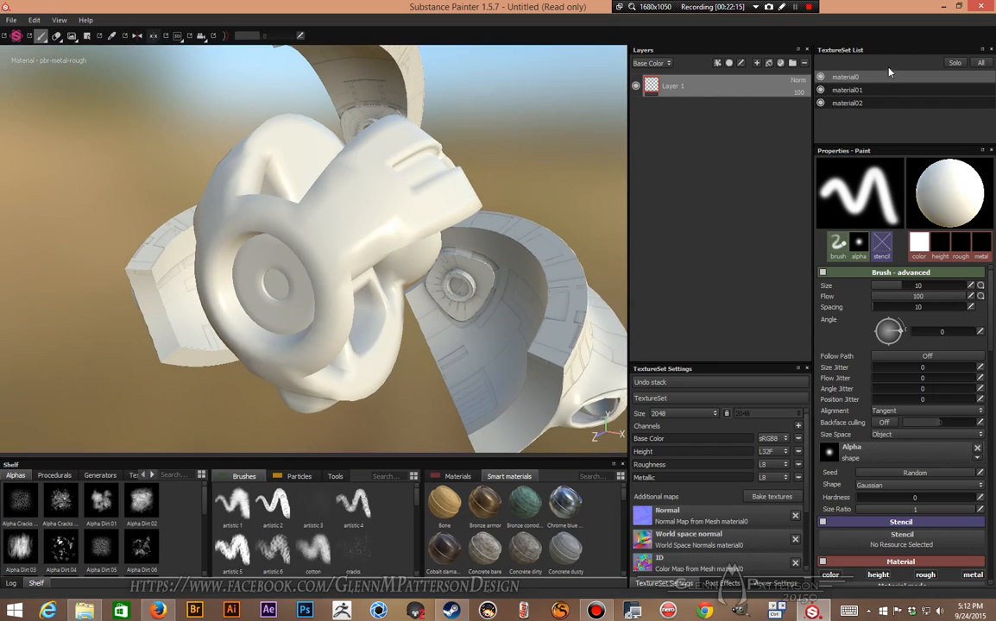
- Select the material01 texture set
click(846, 91)
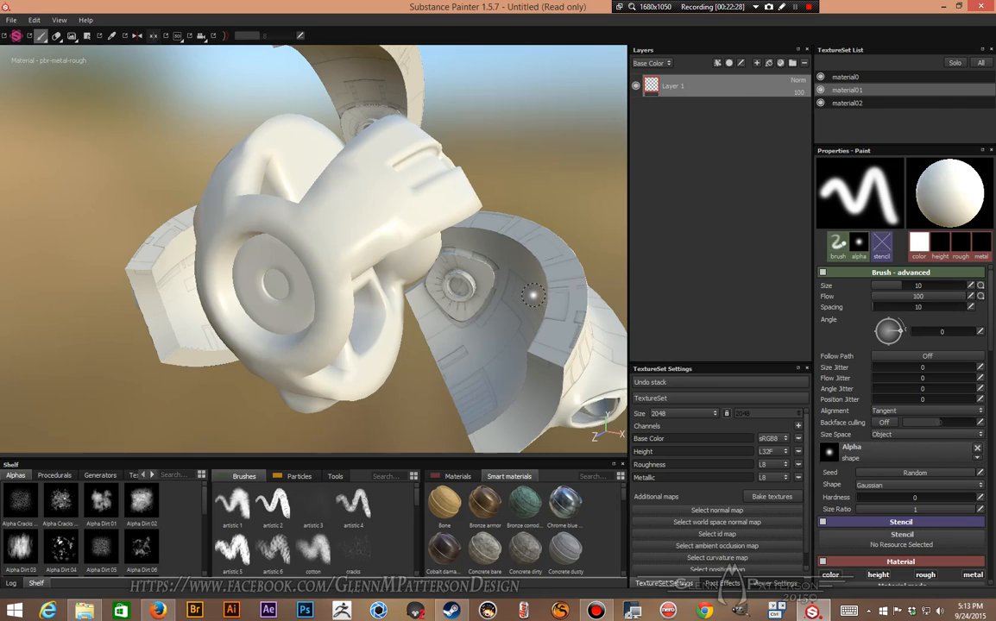
key(F9)
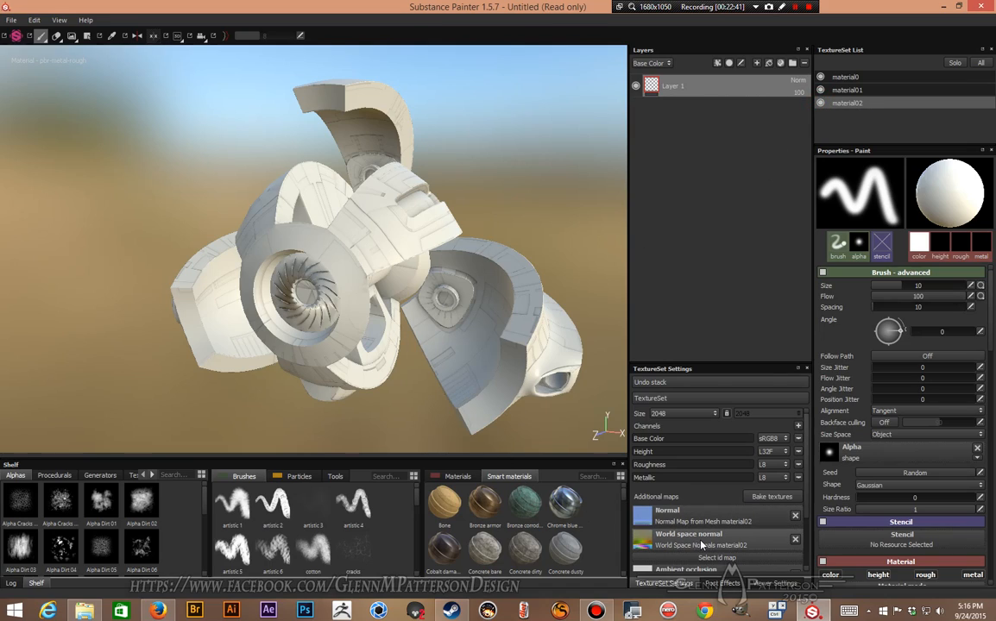
- Review material02's additional maps and examine the baked detail on the turbine and body from several angles
scroll(701, 545, down, 1)
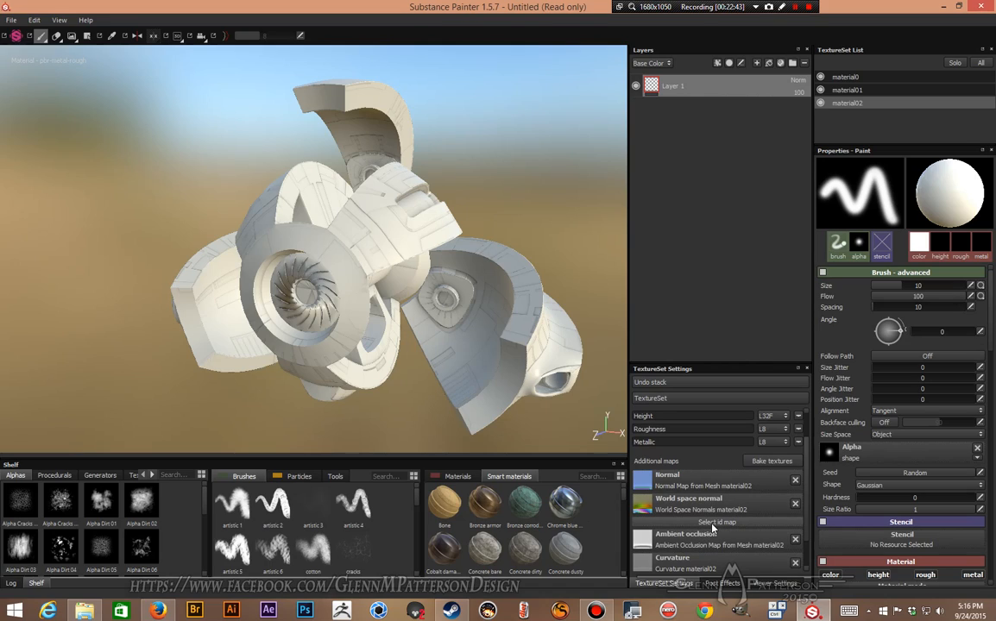
scroll(713, 528, down, 1)
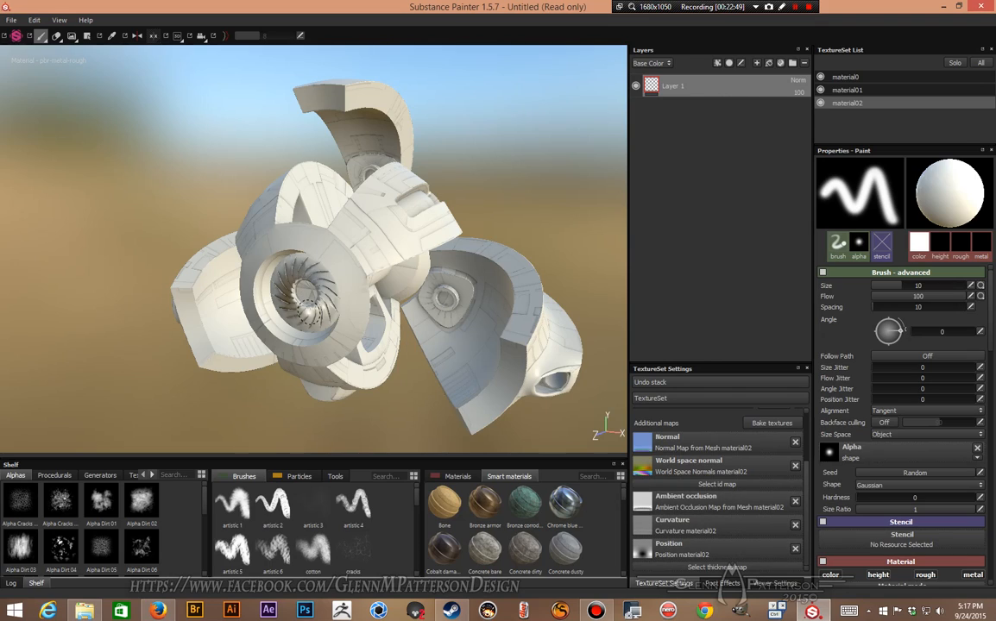
mouse_move(332, 331)
alt+mouse_down()
mouse_move(254, 321)
mouse_move(366, 307)
alt+mouse_up()
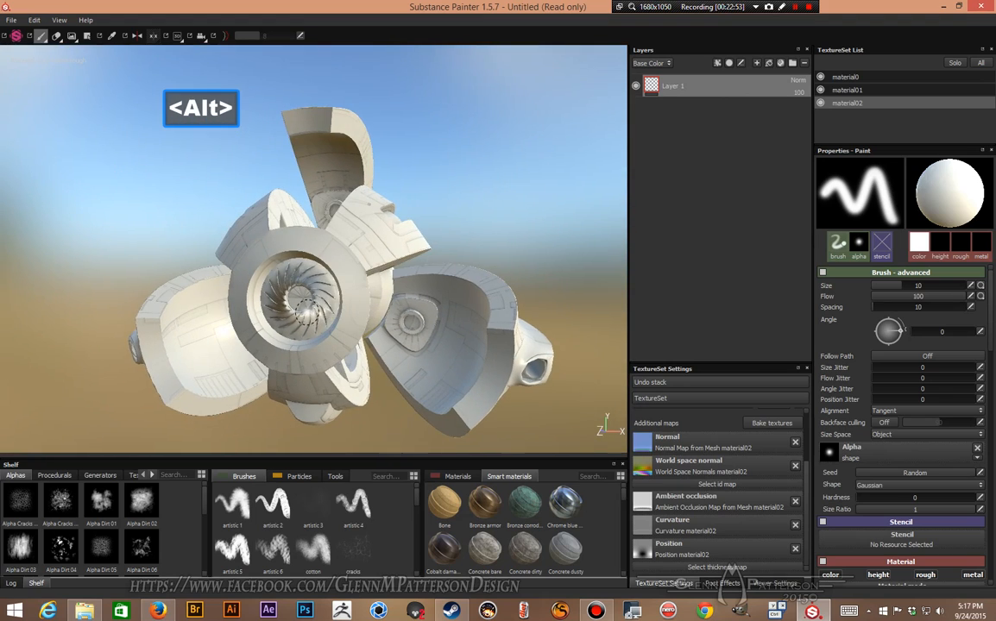
scroll(275, 281, down, 3)
scroll(276, 315, up, 7)
scroll(279, 317, up, 2)
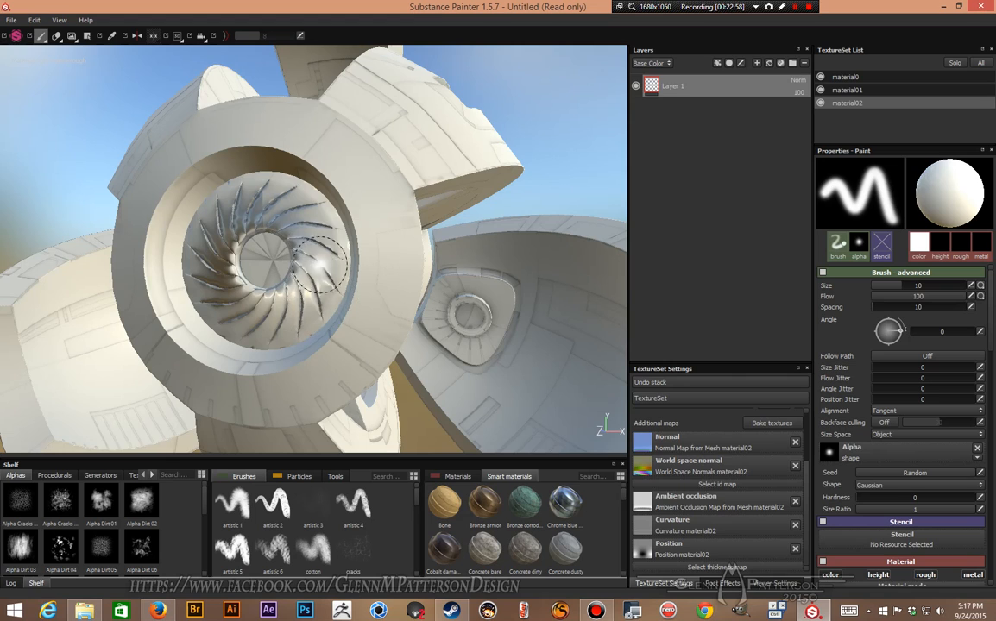
mouse_move(301, 280)
alt+mouse_down()
mouse_move(315, 287)
mouse_move(262, 312)
mouse_move(317, 296)
mouse_move(313, 276)
mouse_move(329, 289)
mouse_move(272, 294)
alt+mouse_up()
mouse_move(349, 259)
alt+mouse_down()
mouse_move(278, 285)
mouse_move(345, 278)
alt+mouse_up()
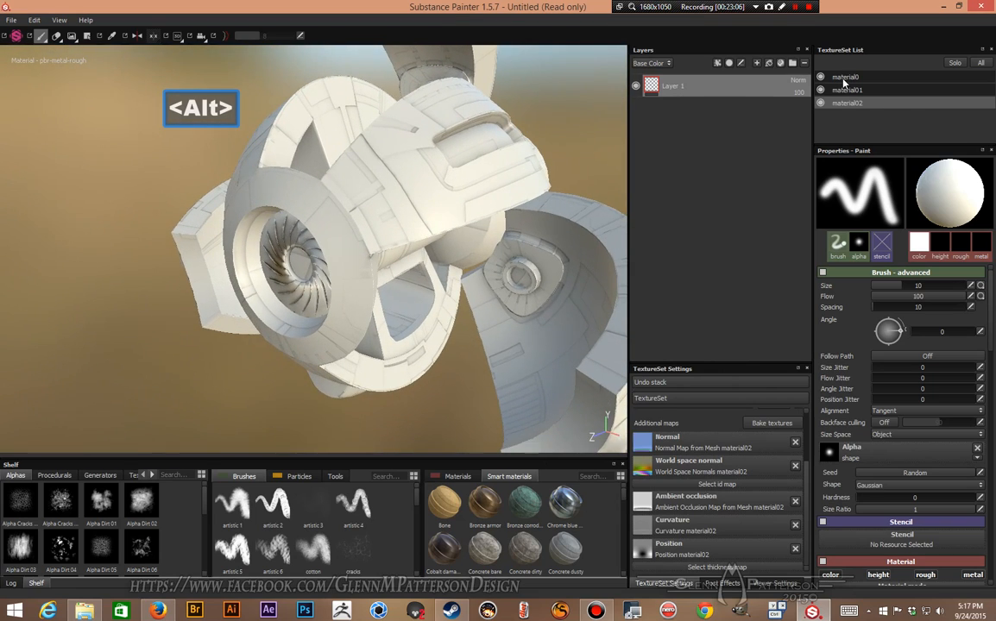
- Hide and show the material0 and material01 texture sets in turn to check which drone parts each covers
click(845, 78)
click(818, 77)
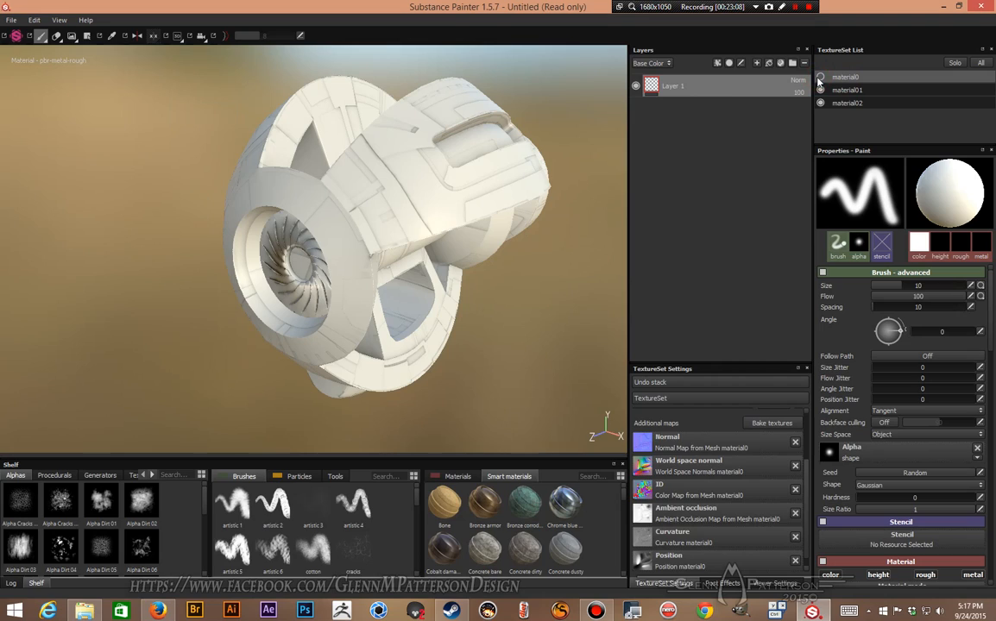
click(819, 78)
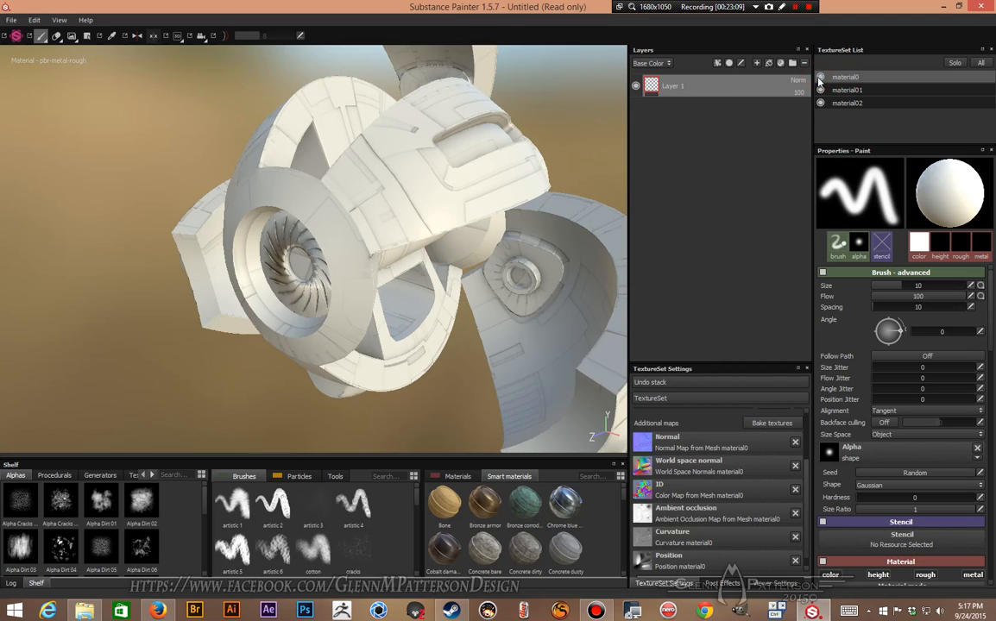
click(856, 92)
click(821, 91)
click(820, 90)
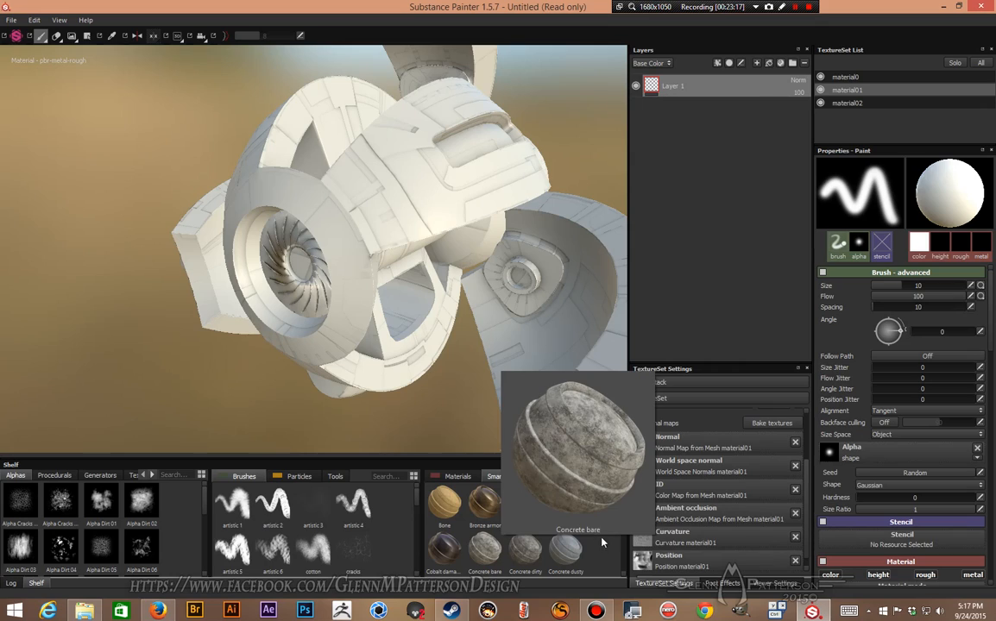
- Browse the shelf's smart materials for T800_Metal and preview it
scroll(584, 541, down, 2)
scroll(527, 530, down, 5)
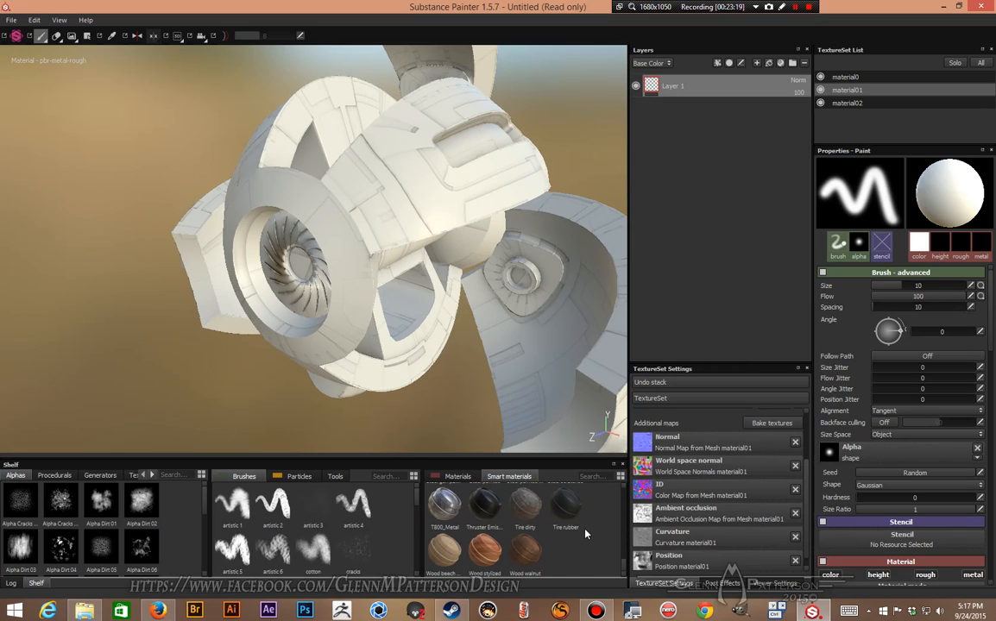
mouse_move(444, 517)
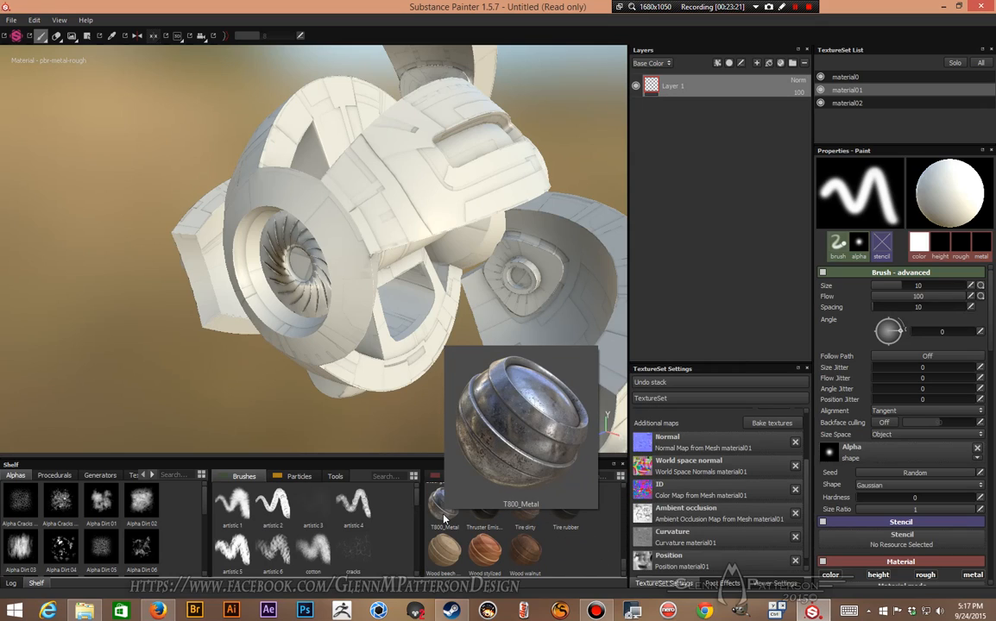
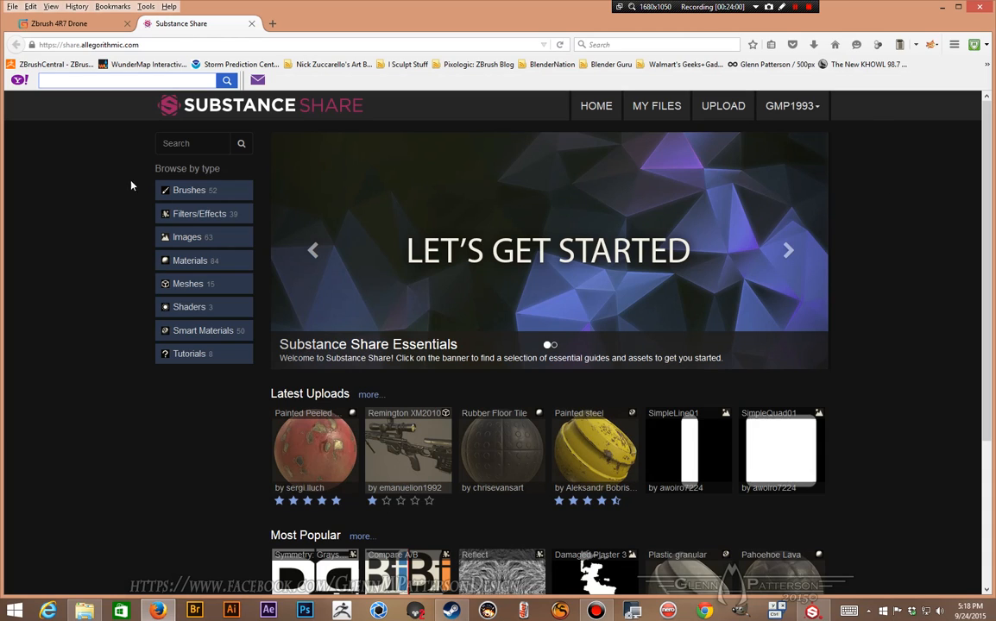
- Find T800 Metal among the Smart Materials on Substance Share and download T800_Metal.spsm
click(207, 334)
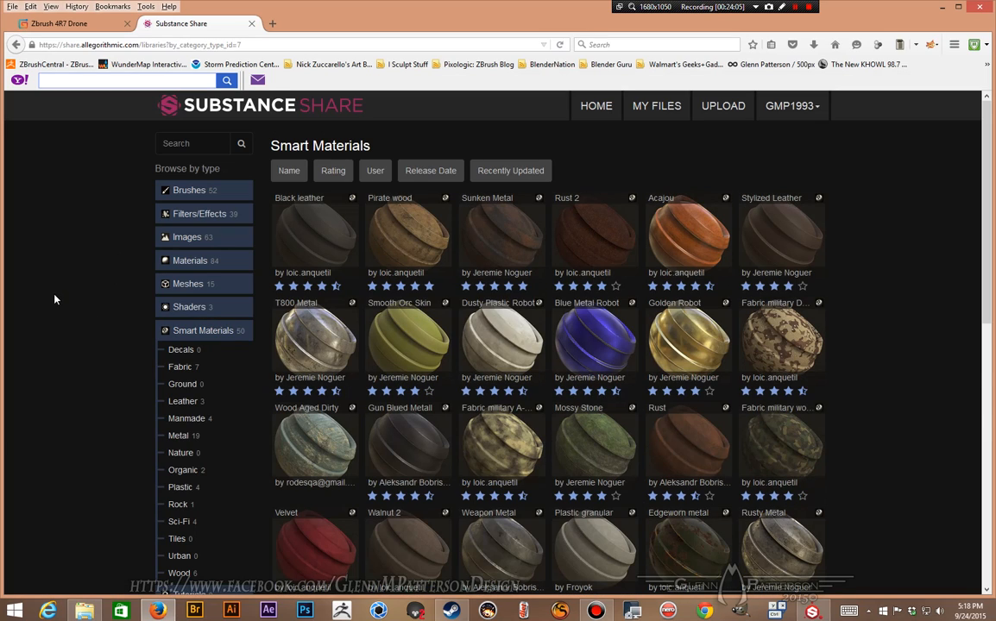
click(313, 340)
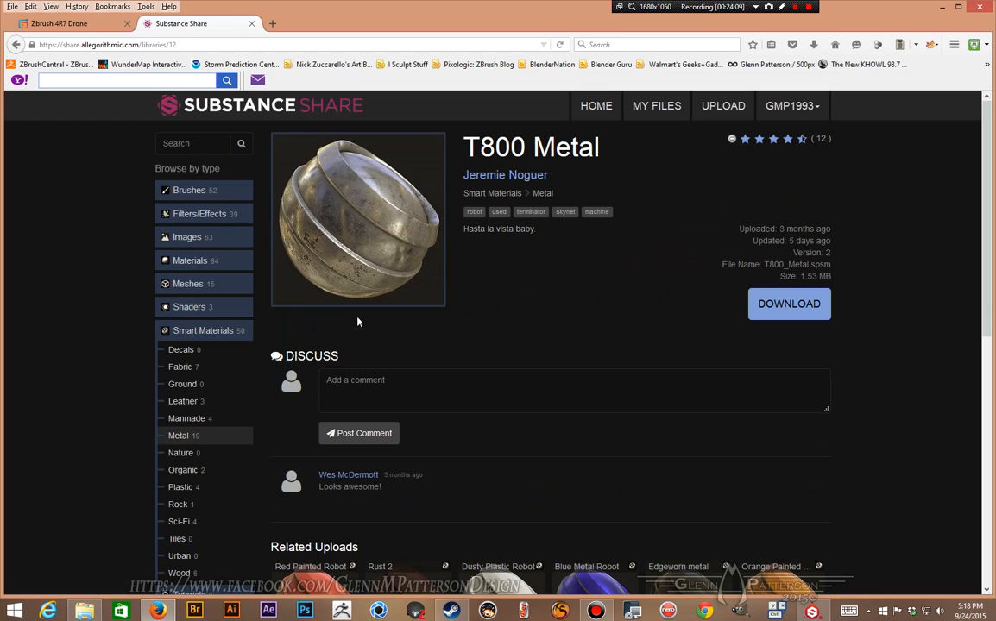
click(789, 312)
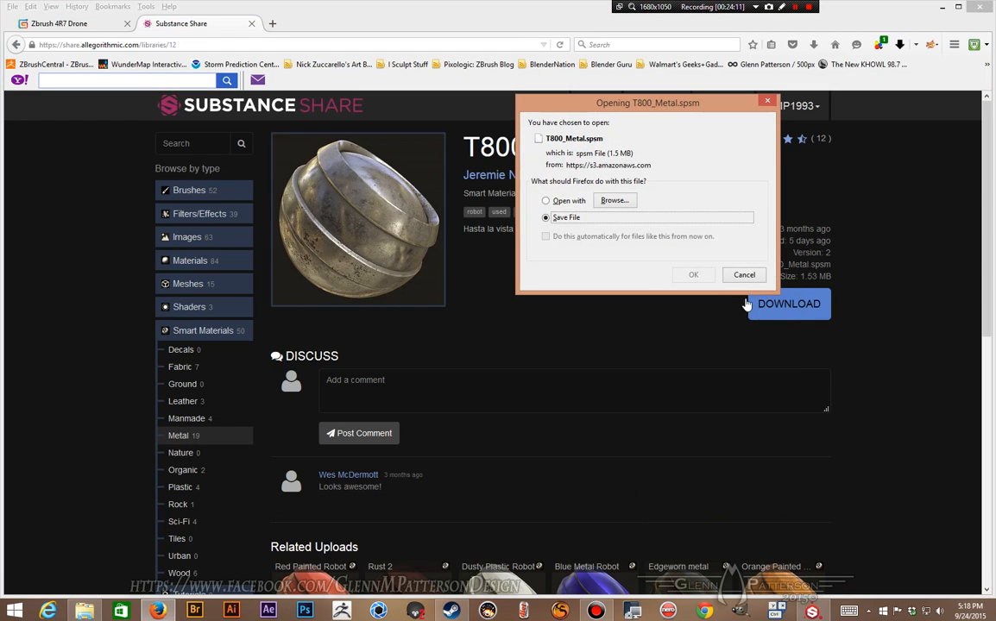
click(691, 274)
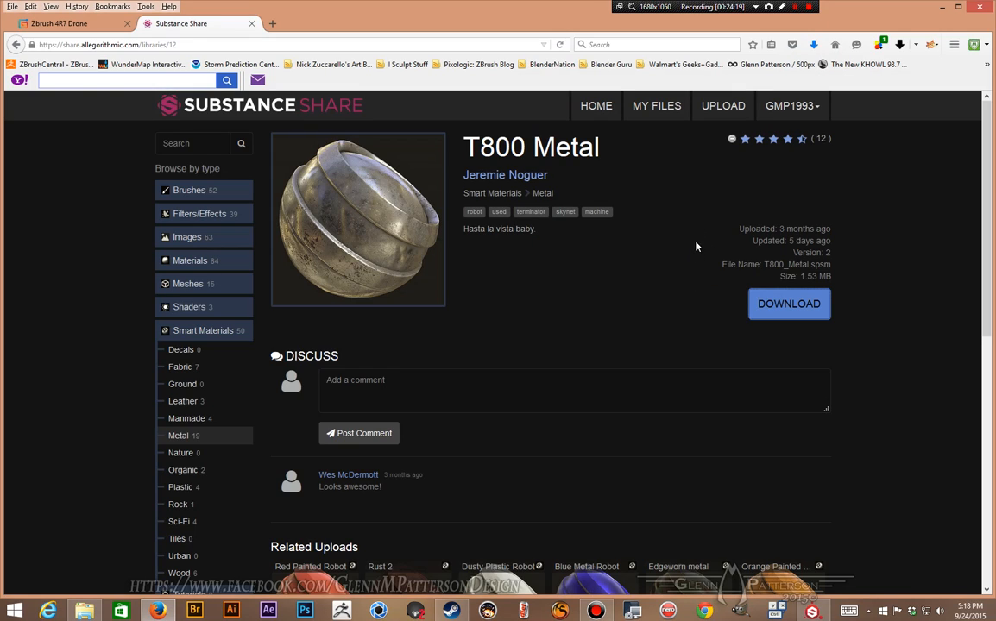
- Show the downloaded T800_Metal.spsm in its containing folder and copy the file
click(813, 44)
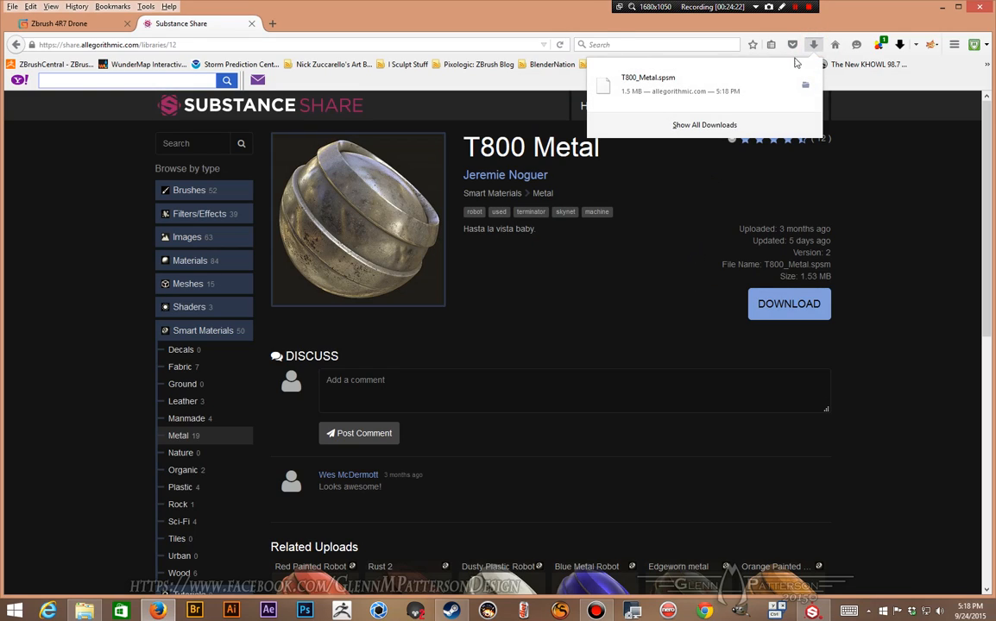
click(783, 87)
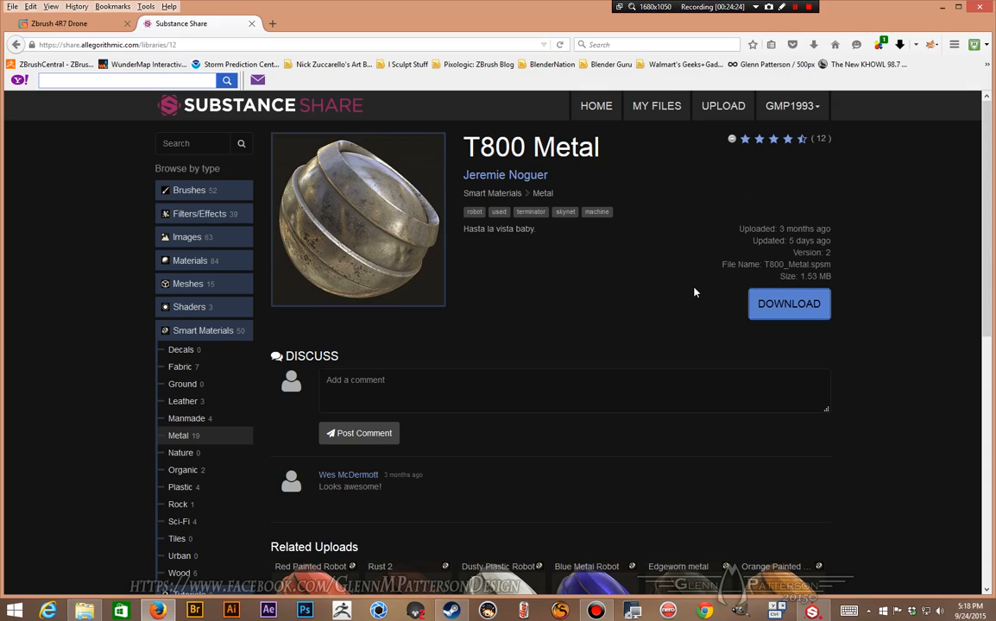
click(891, 251)
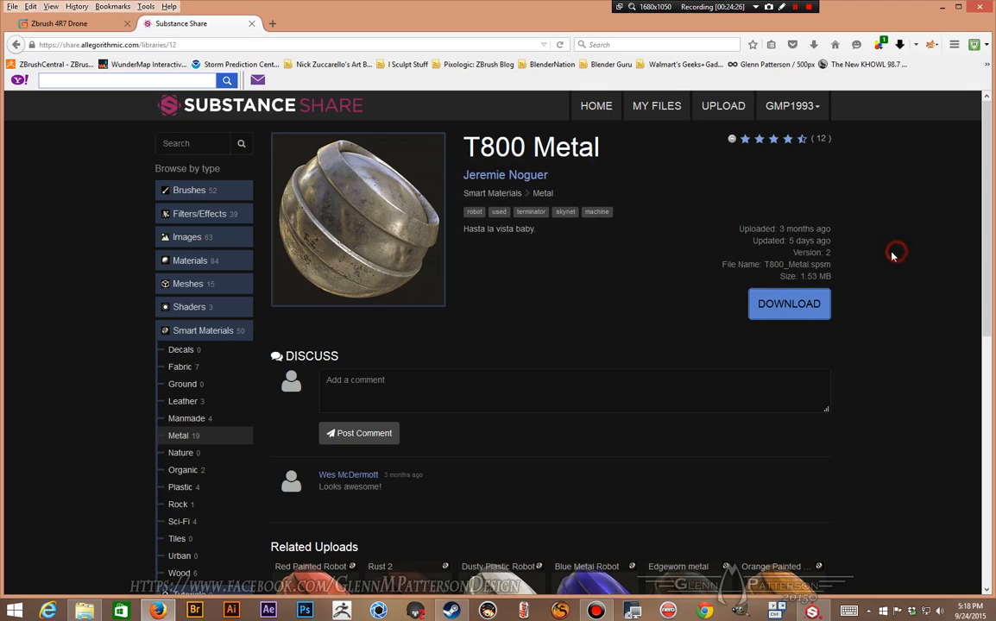
click(813, 46)
click(805, 89)
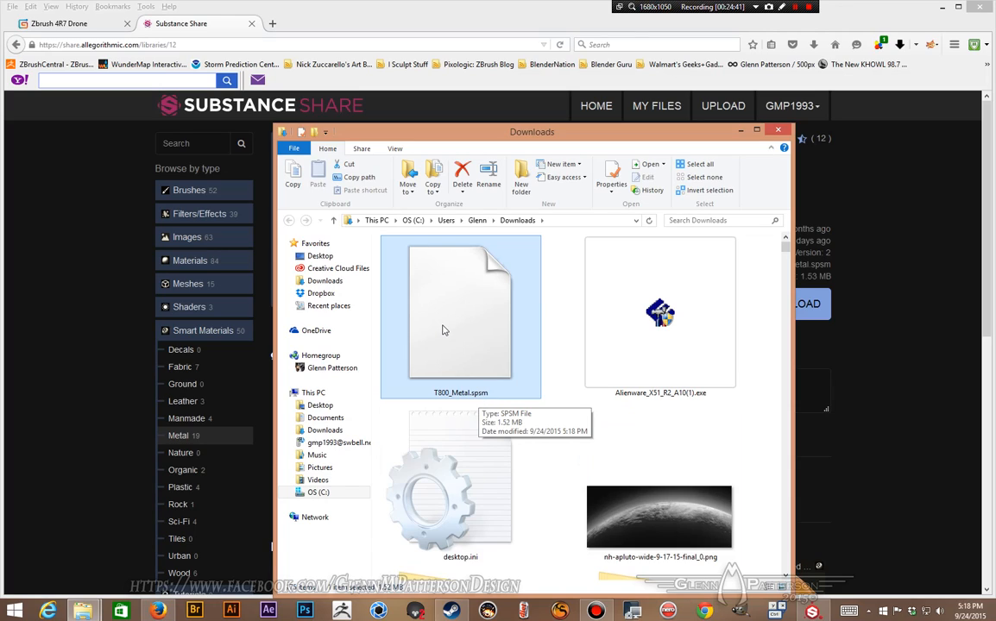
key(ctrl+c)
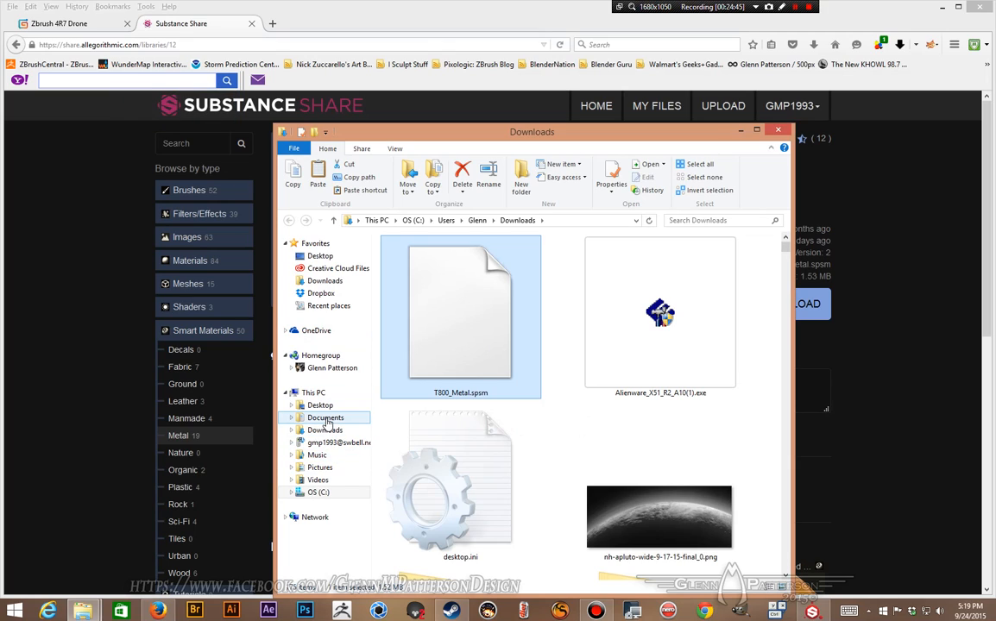
- Check the smart-materials folder under Documents, Substance Painter, shelf for the T800_Metal.spsm file, then return to the web page
click(326, 420)
click(388, 346)
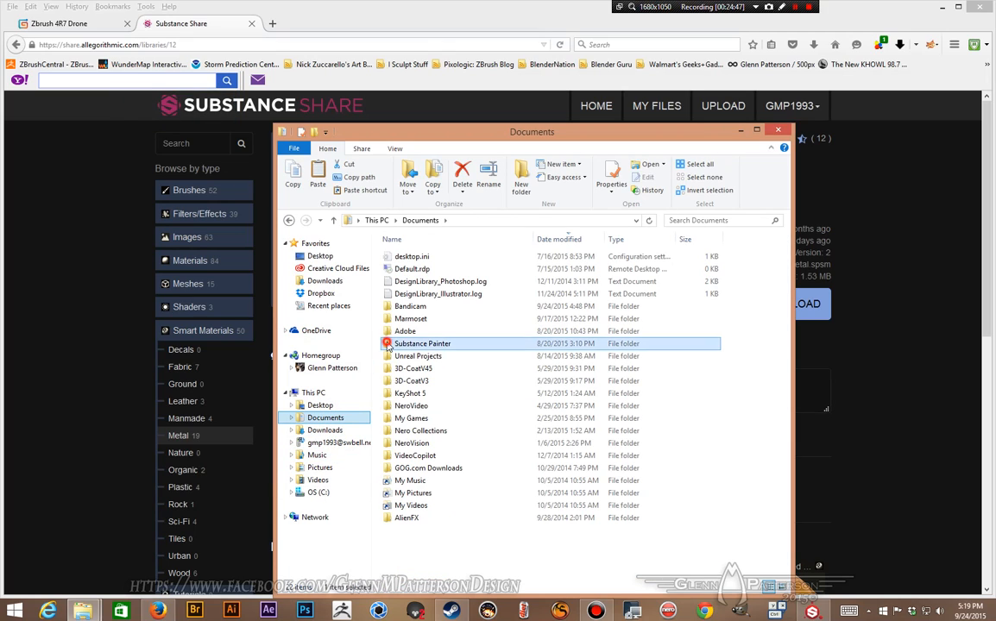
double_click(388, 344)
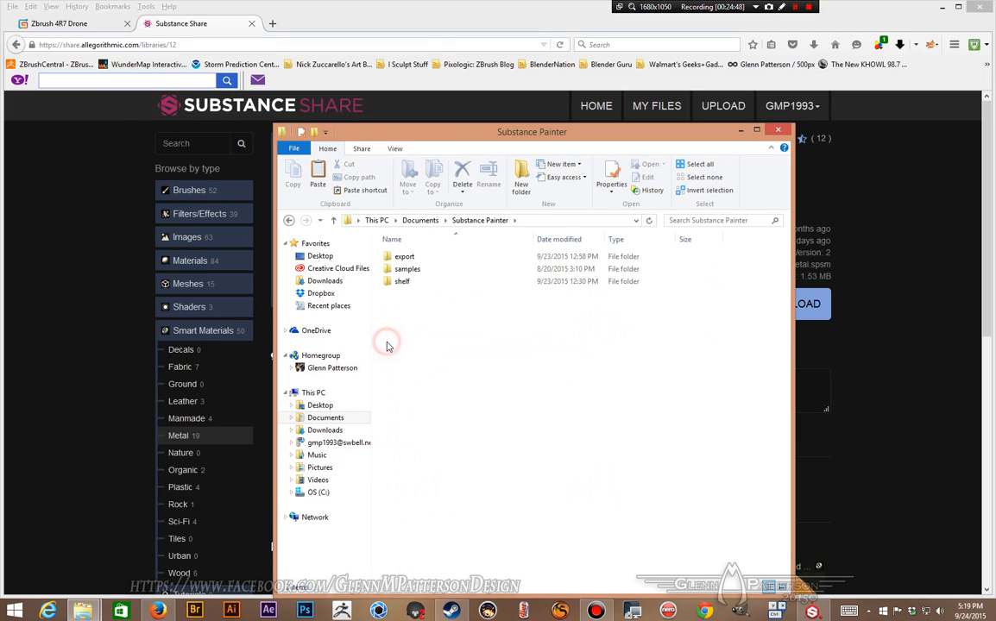
double_click(387, 286)
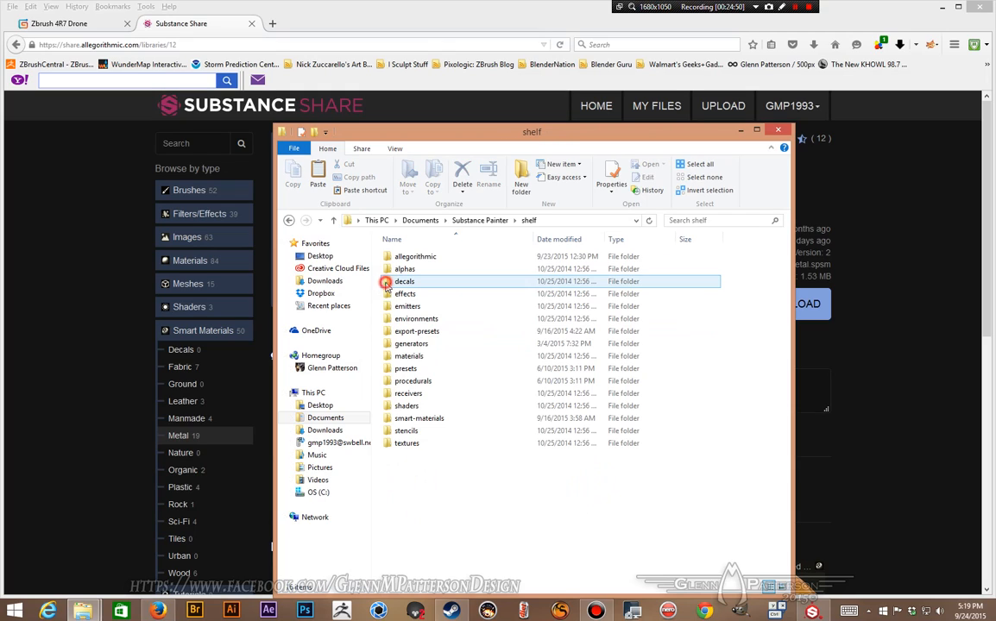
double_click(387, 418)
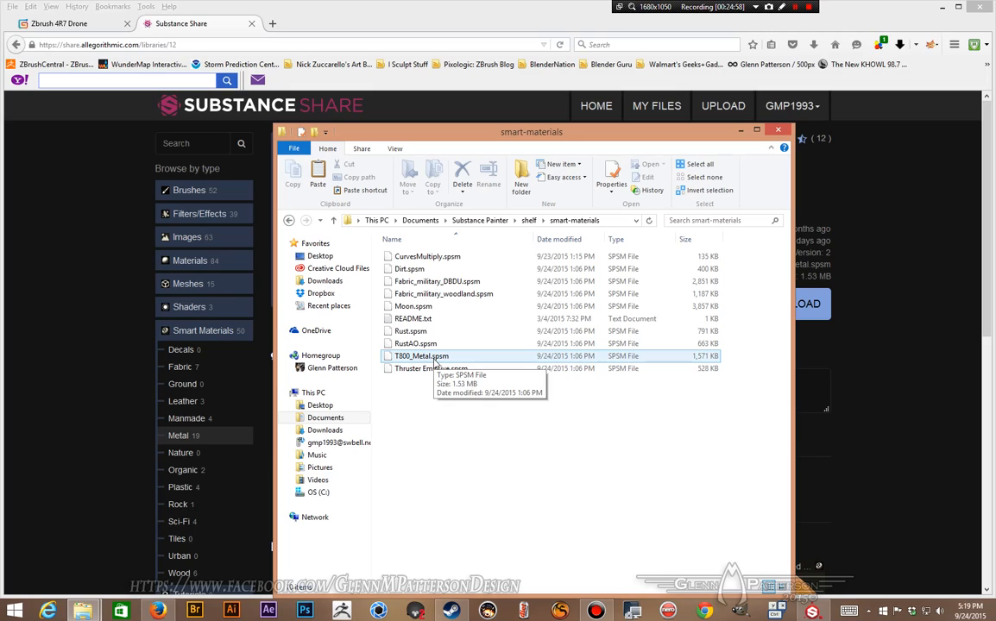
click(917, 336)
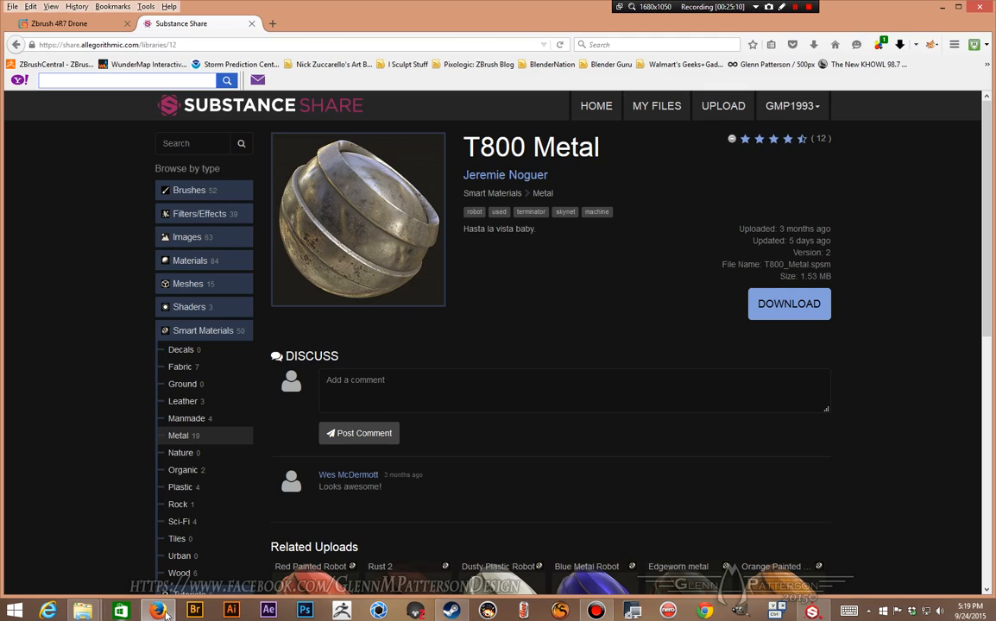
- Switch back to Substance Painter and add the T800_Metal smart material beneath Layer 1 in material01's layer stack
click(813, 612)
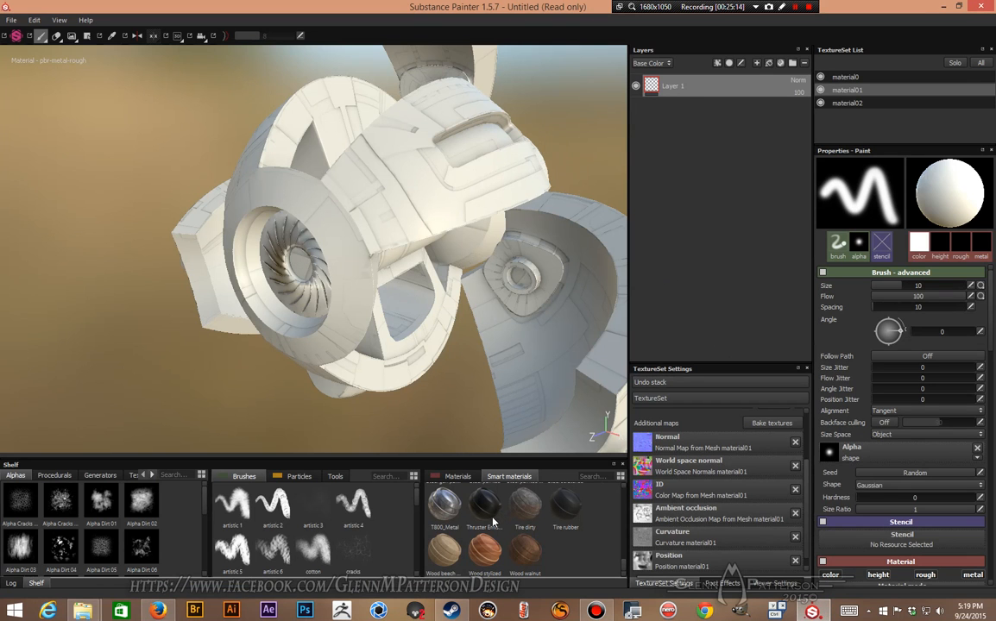
drag(445, 511, 681, 97)
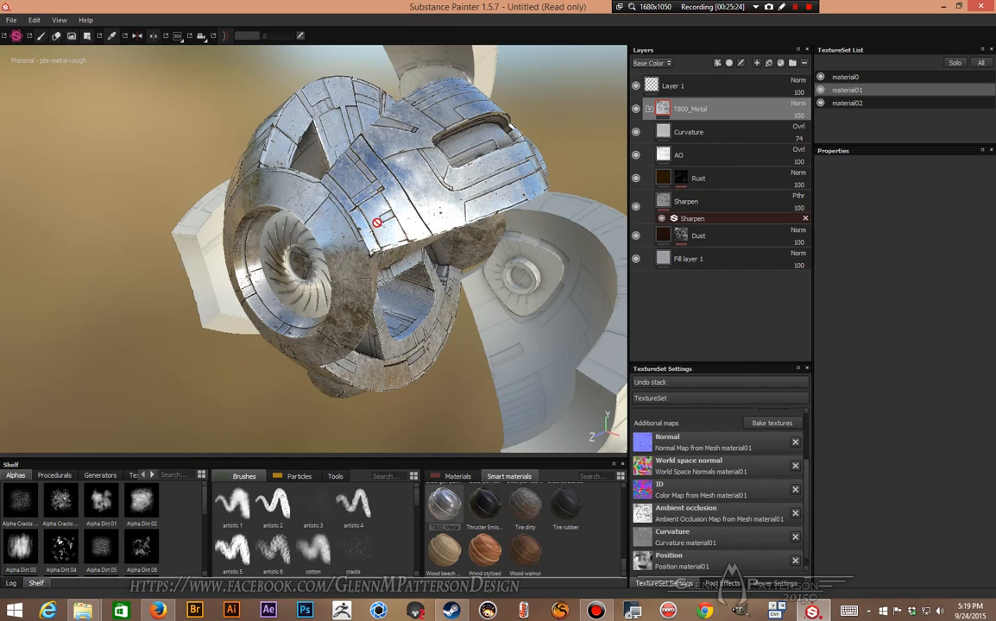
alt+drag(360, 216, 466, 198)
alt+drag(182, 195, 122, 216)
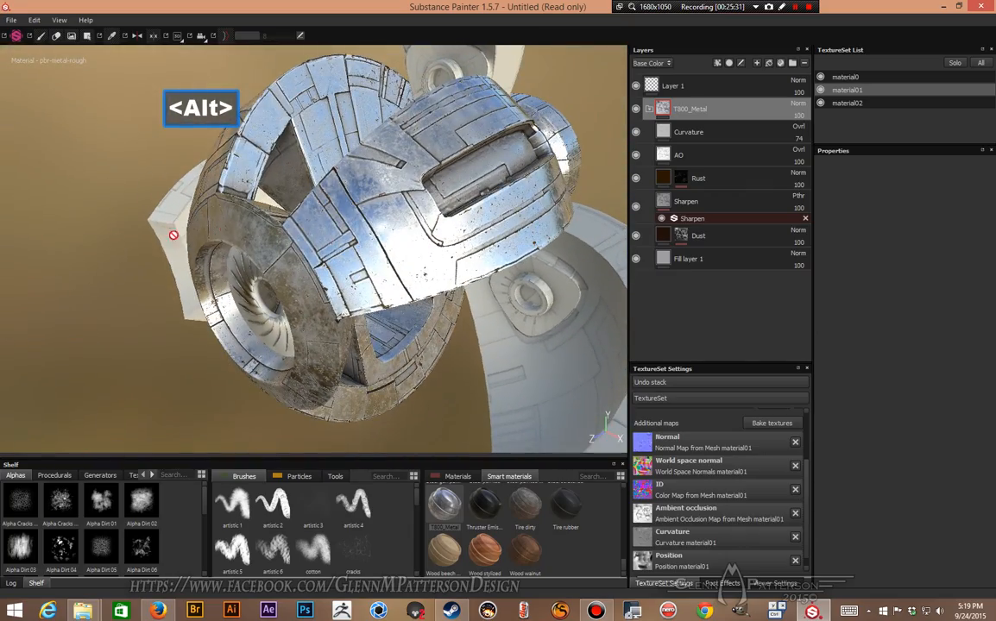
- Collapse the T800_Metal group and add the Tire rubber smart material directly above it in material01's layer stack
alt+drag(387, 199, 377, 224)
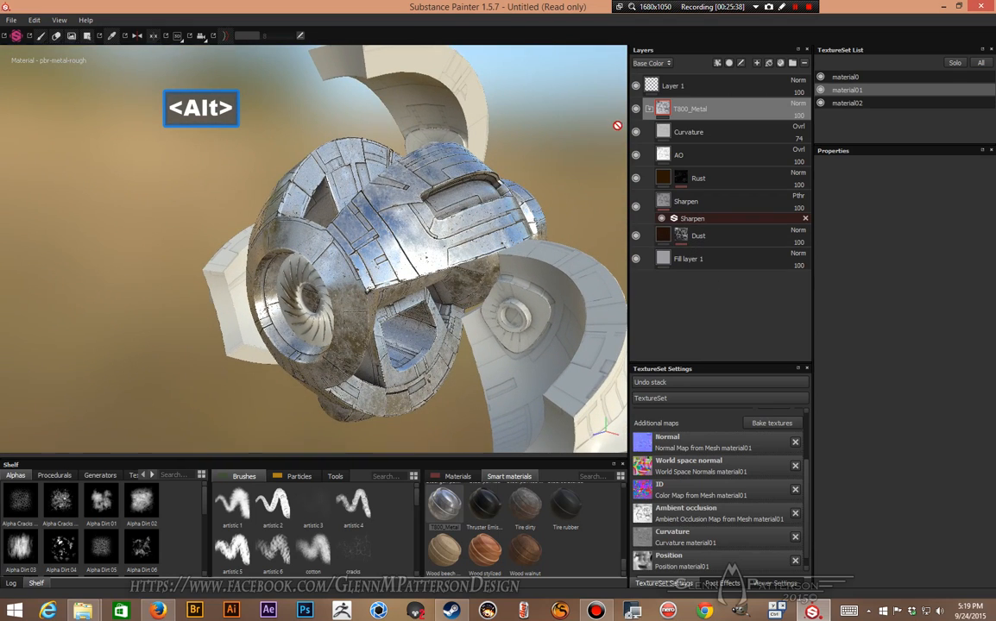
click(649, 110)
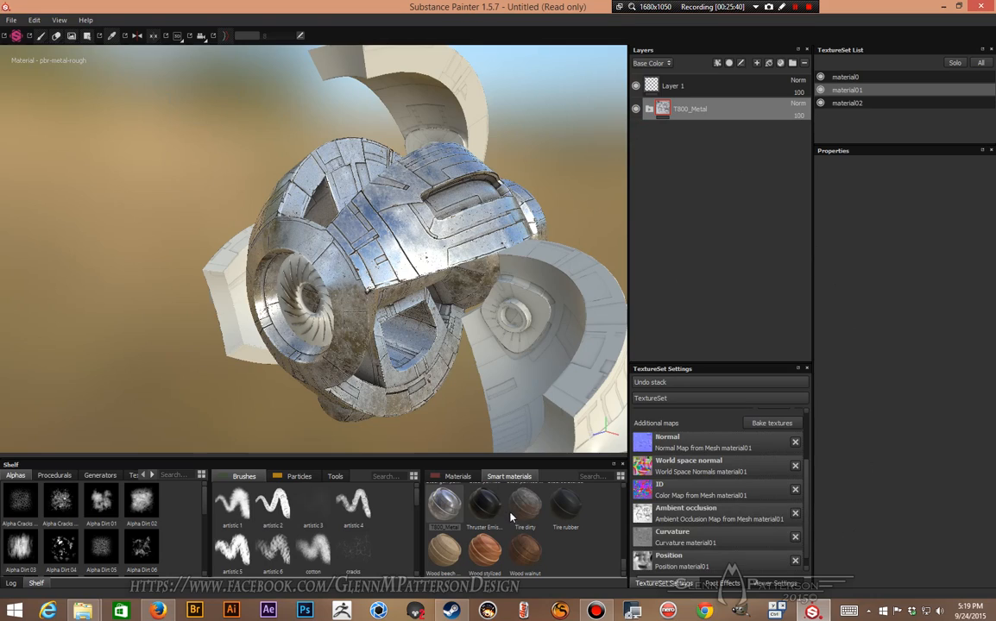
drag(569, 510, 686, 96)
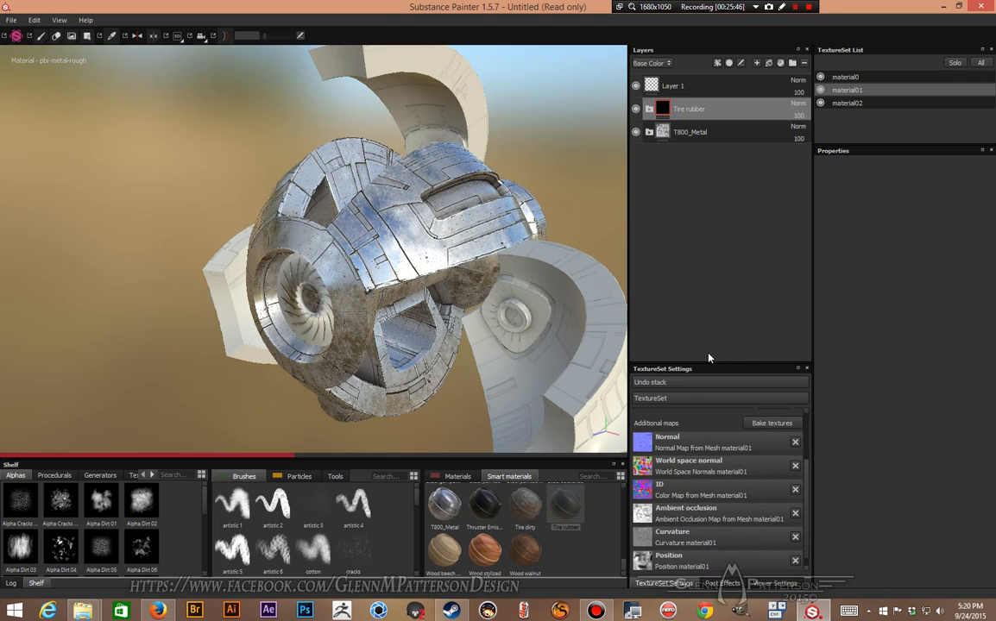
- Give the Tire rubber group a color selection mask and pick the blue ID color (R 0, G 102, B 255)
right_click(728, 109)
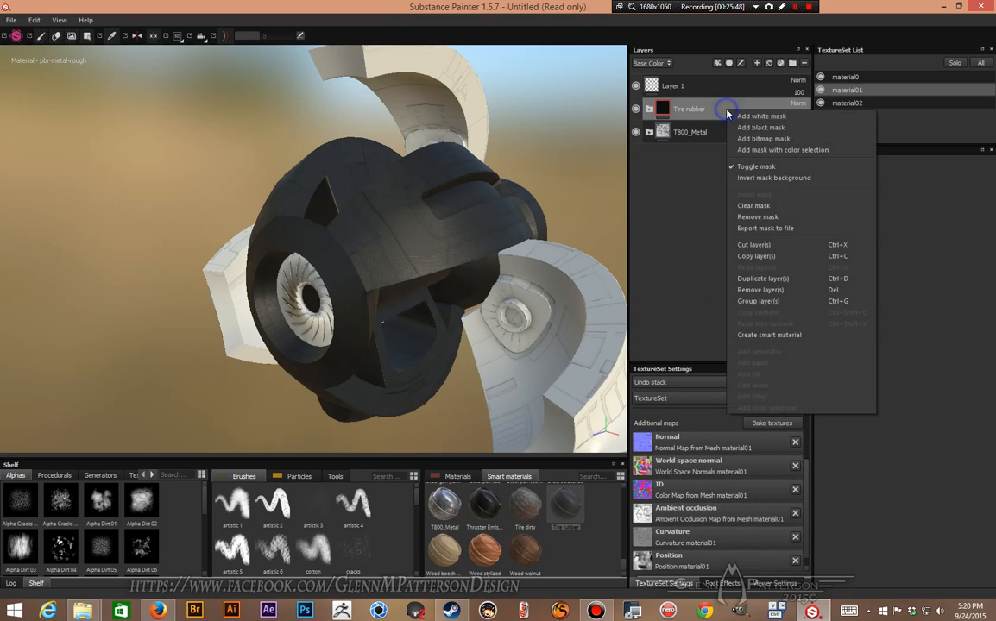
click(750, 151)
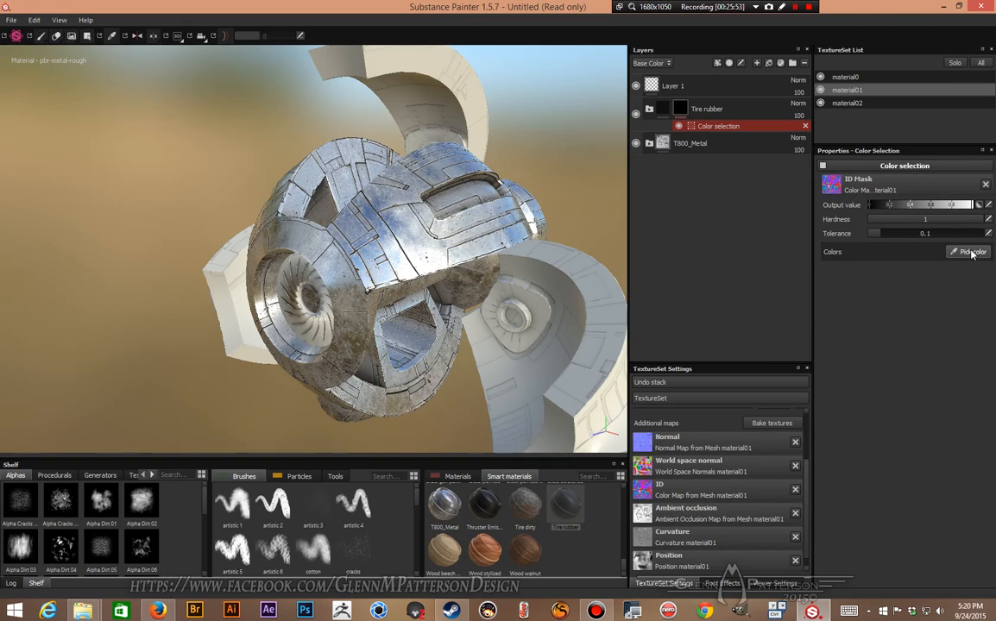
click(971, 252)
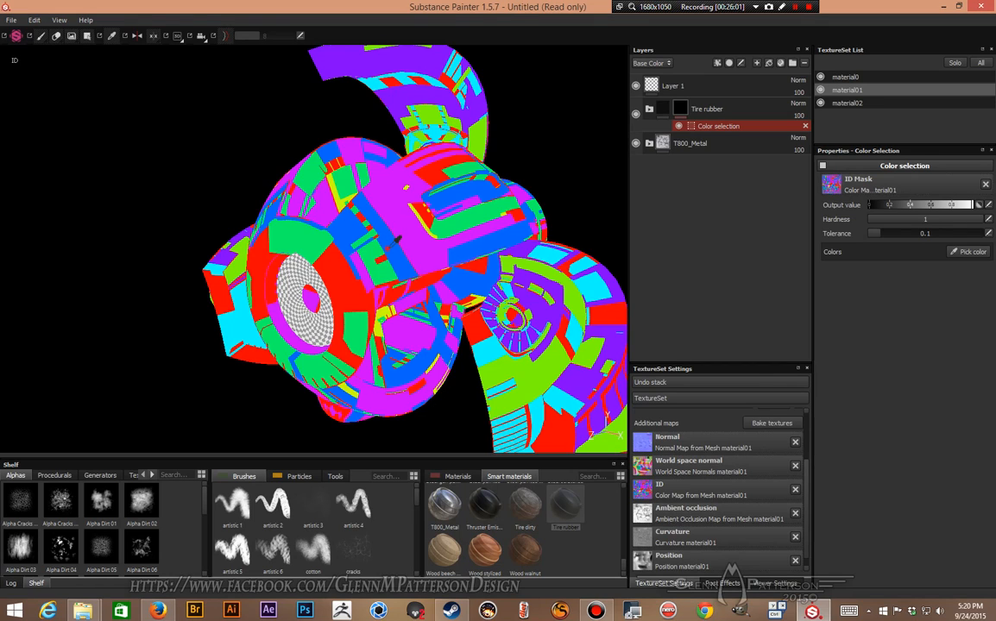
click(341, 229)
- Find the Machinery smart material in the shelf and add it above Tire rubber in material01's layer stack
alt+drag(370, 291, 395, 271)
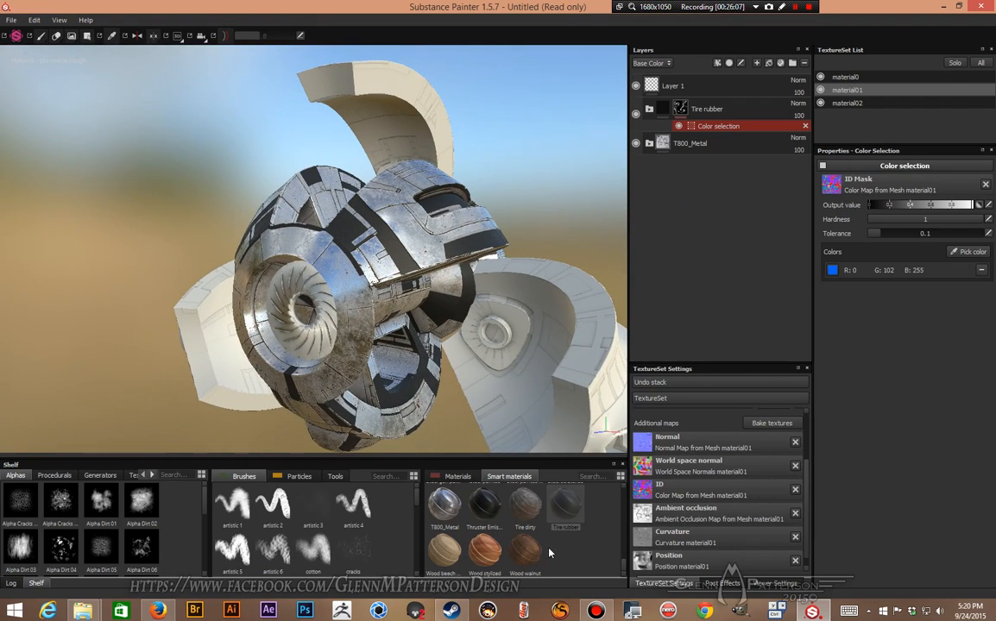
scroll(535, 545, up, 5)
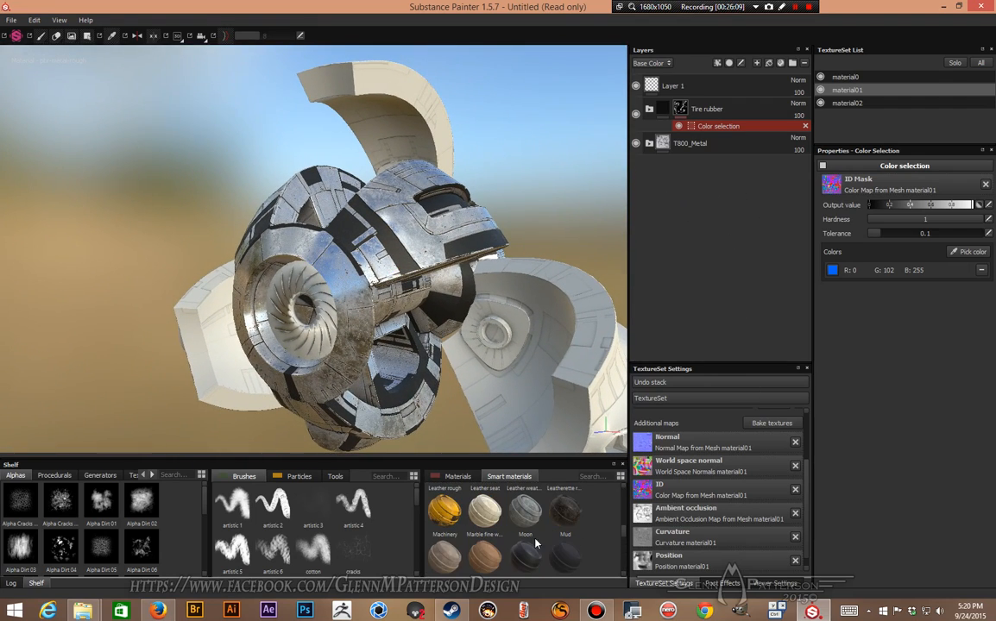
drag(443, 516, 683, 89)
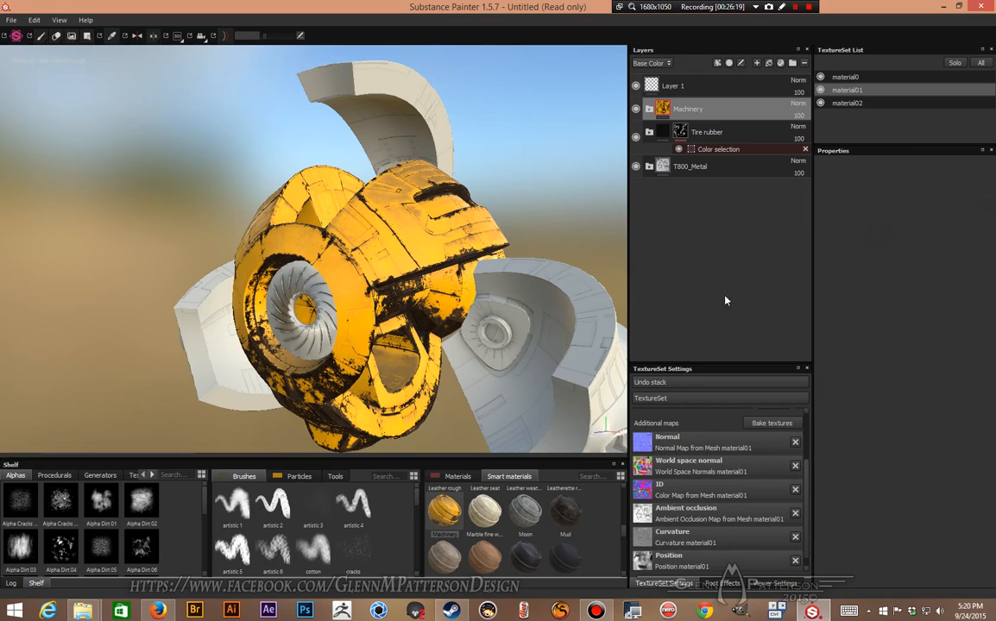
- Give the Machinery group a color selection mask and pick the red ID color (R 255, G 0, B 0)
right_click(716, 112)
click(750, 152)
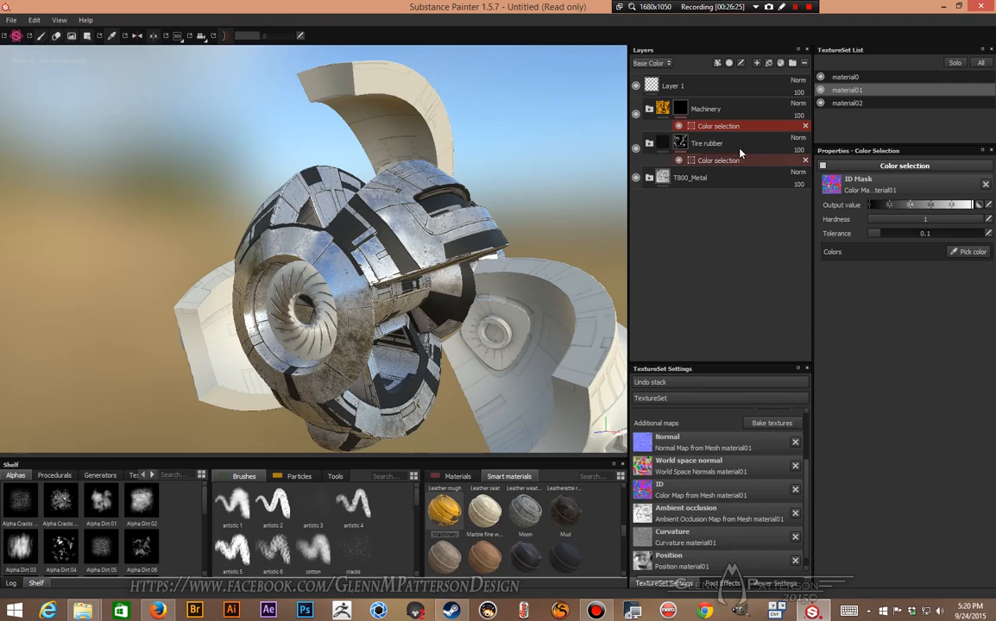
click(971, 251)
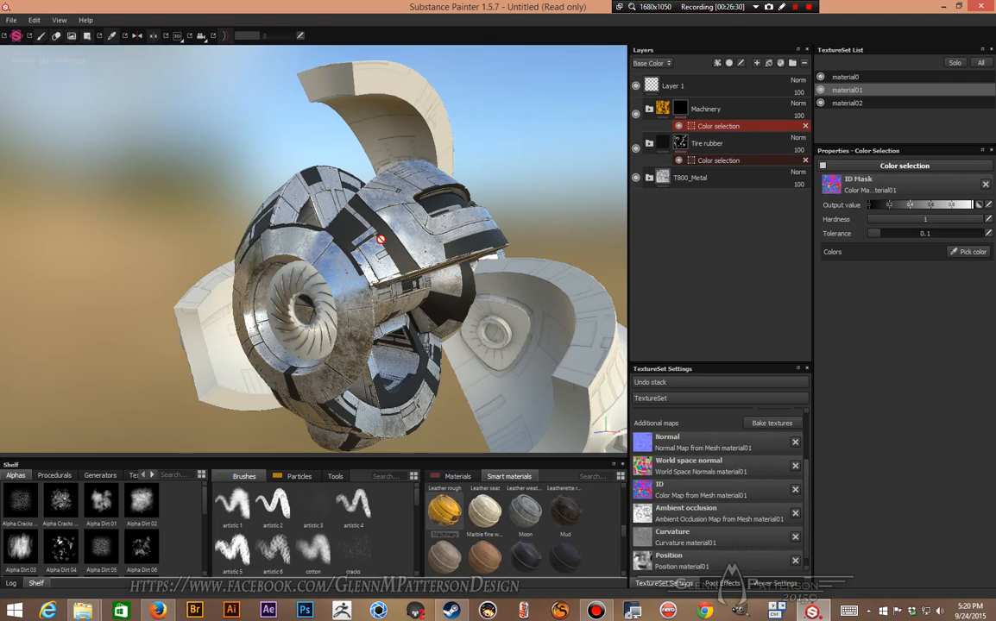
click(969, 251)
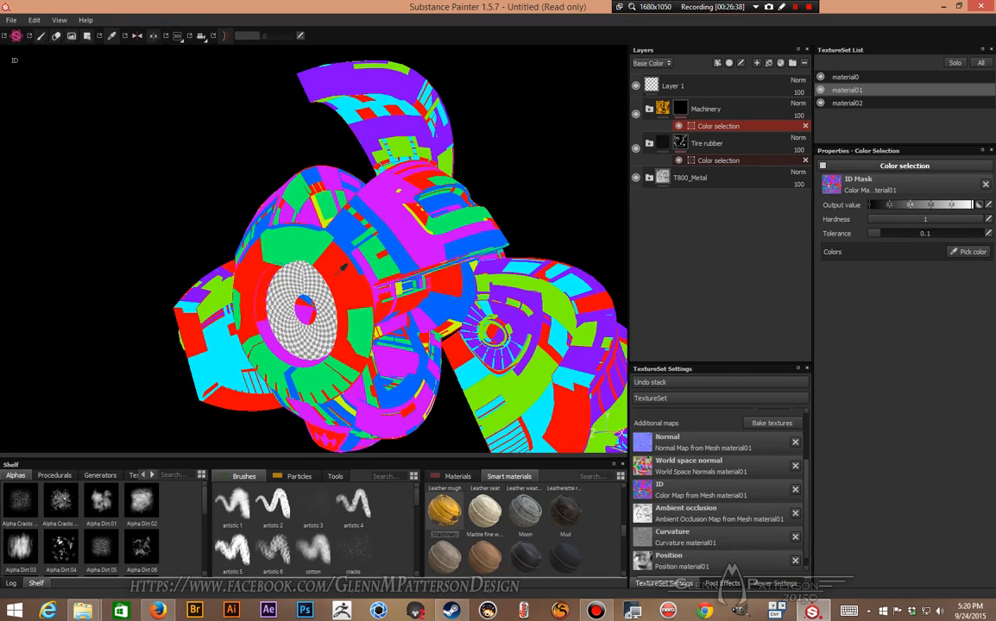
click(343, 268)
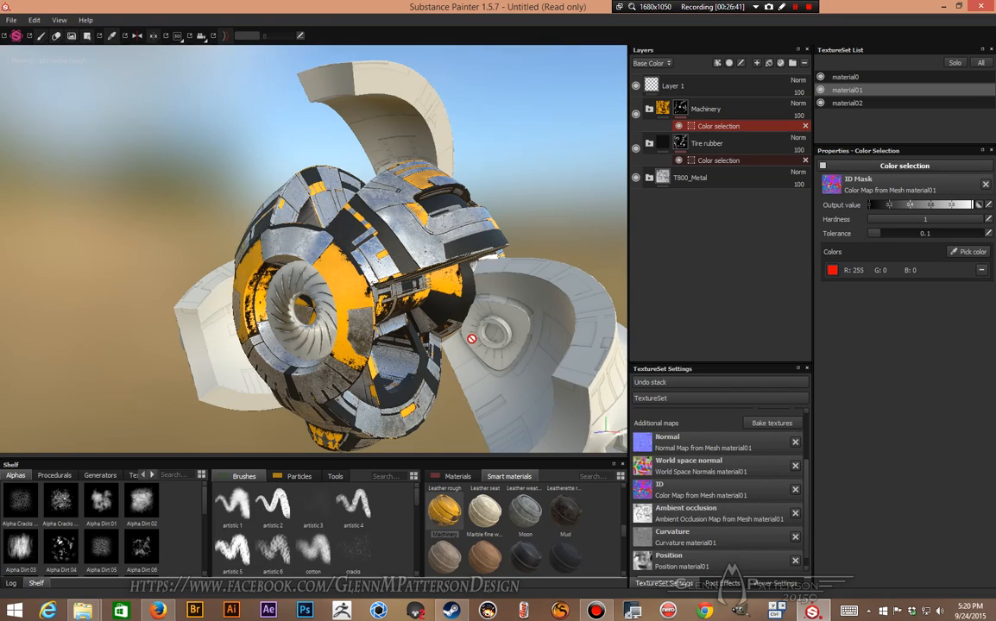
- Add a paint effect to the Machinery mask and fill the central front hub black by UV shell, removing the yellow material there
alt+drag(352, 290, 429, 283)
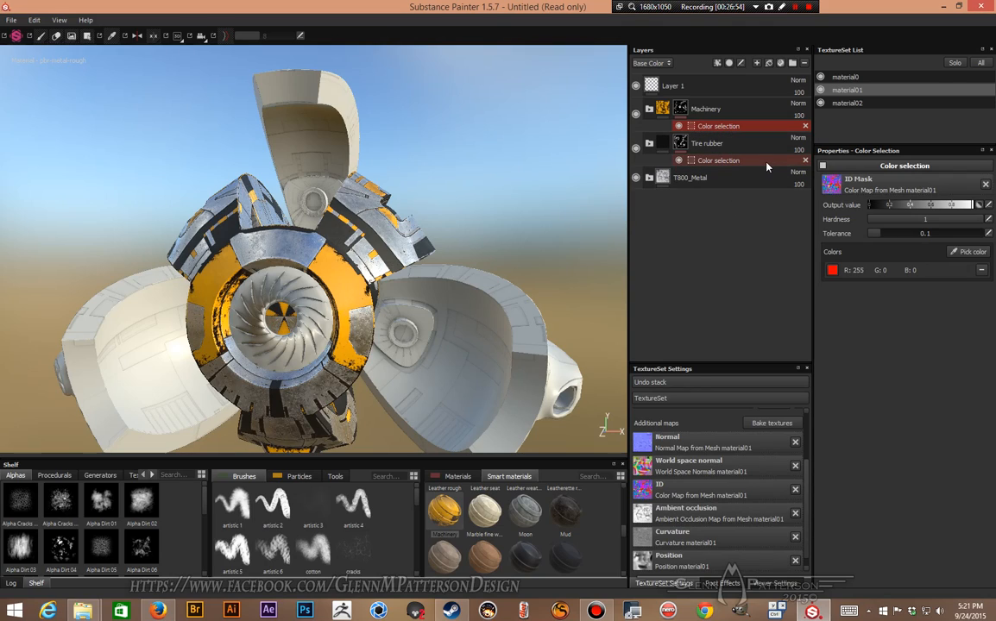
right_click(759, 127)
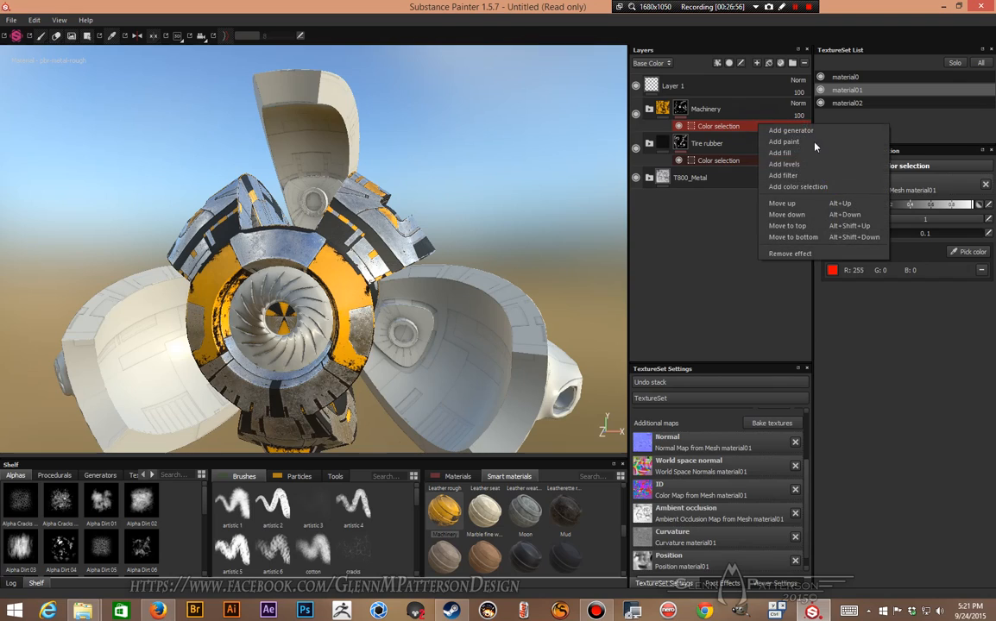
click(781, 129)
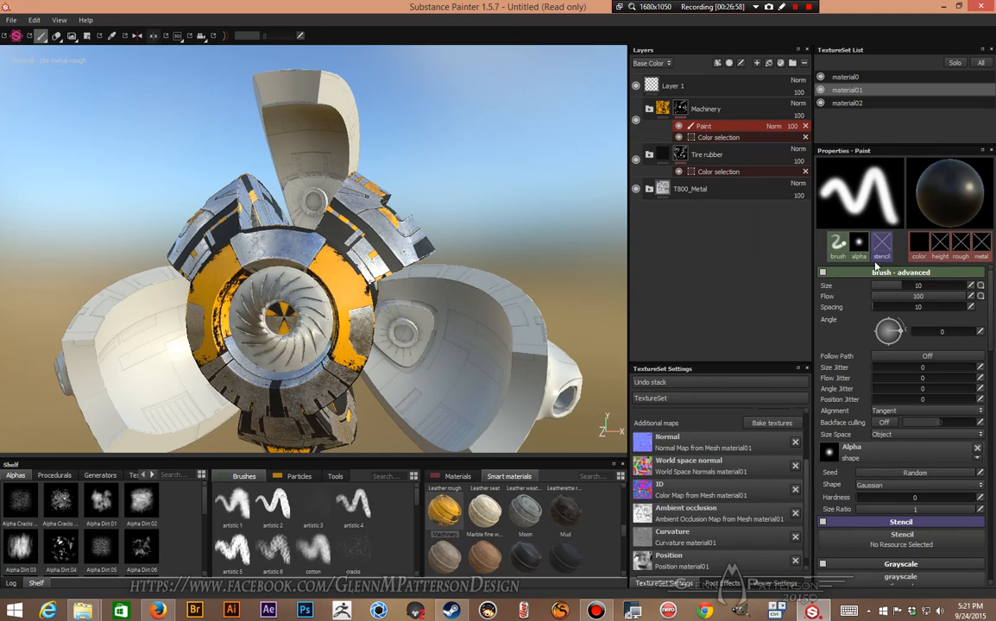
click(87, 38)
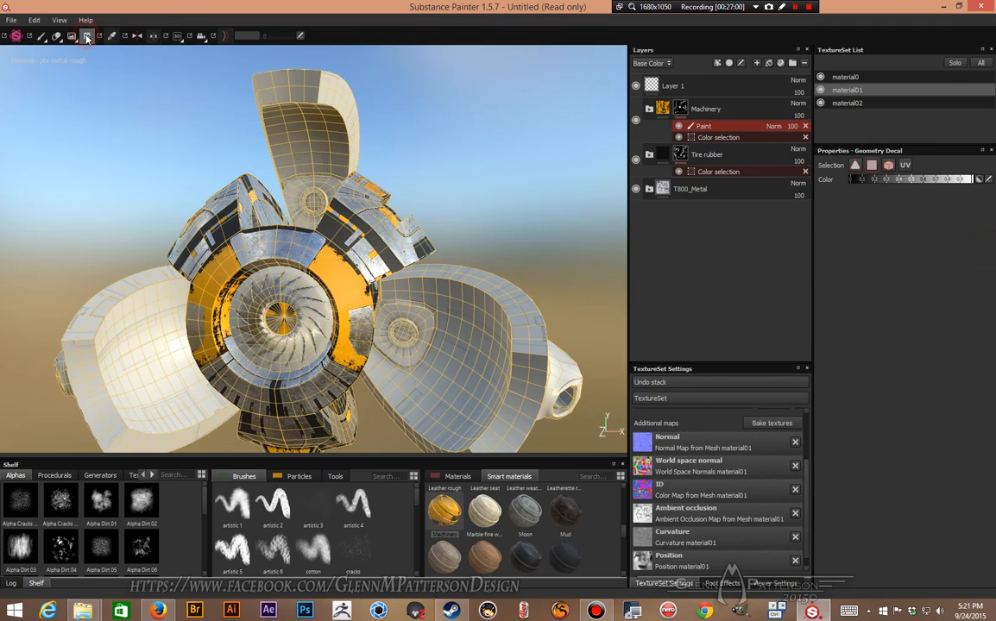
click(904, 165)
click(274, 327)
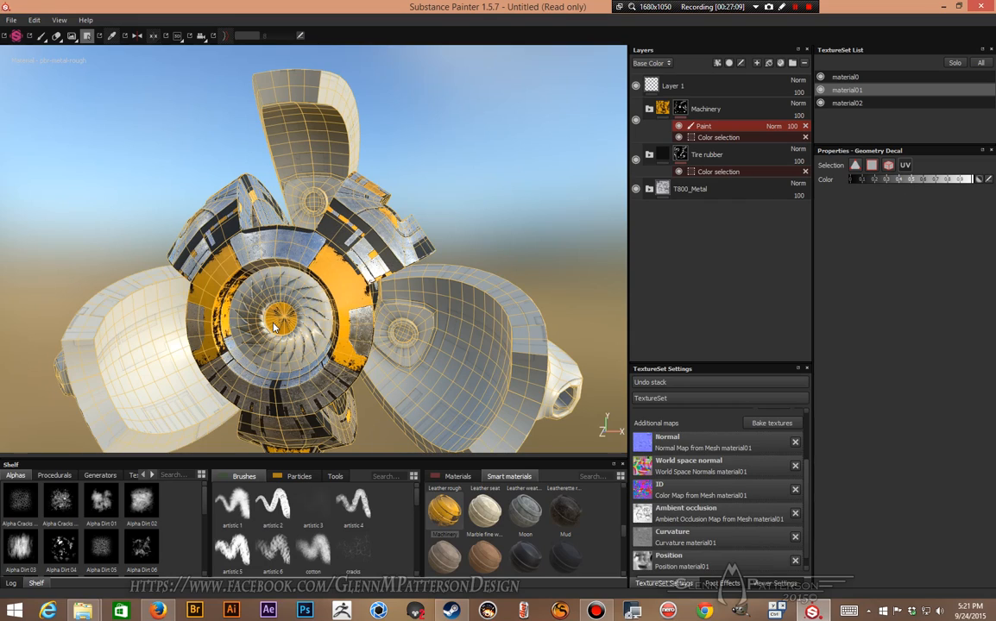
drag(898, 181, 840, 187)
click(274, 325)
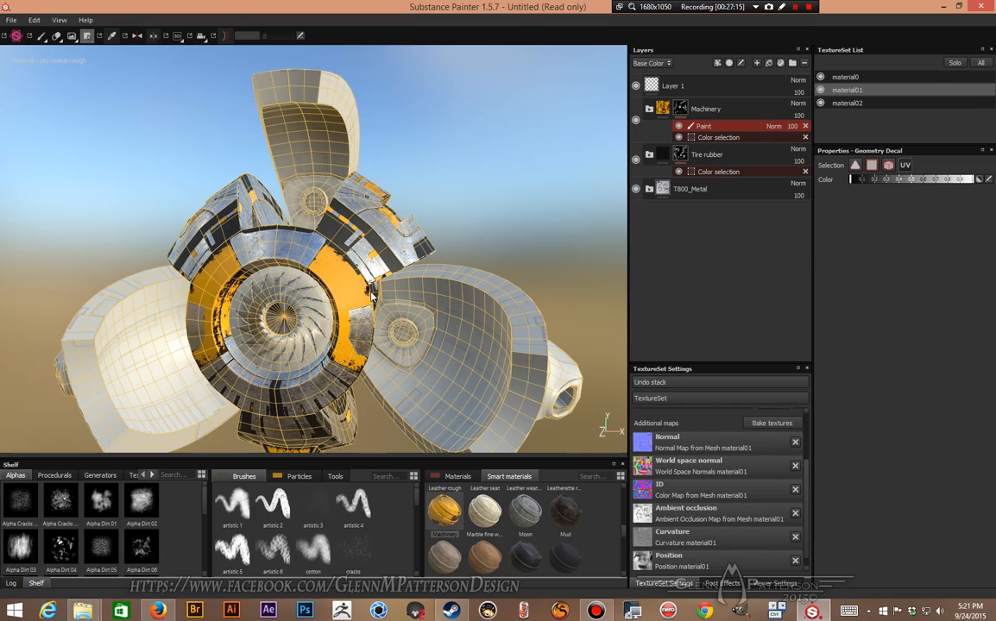
- Add a paint effect to the Tire rubber mask and fill the central front hub so it takes the black rubber
click(749, 172)
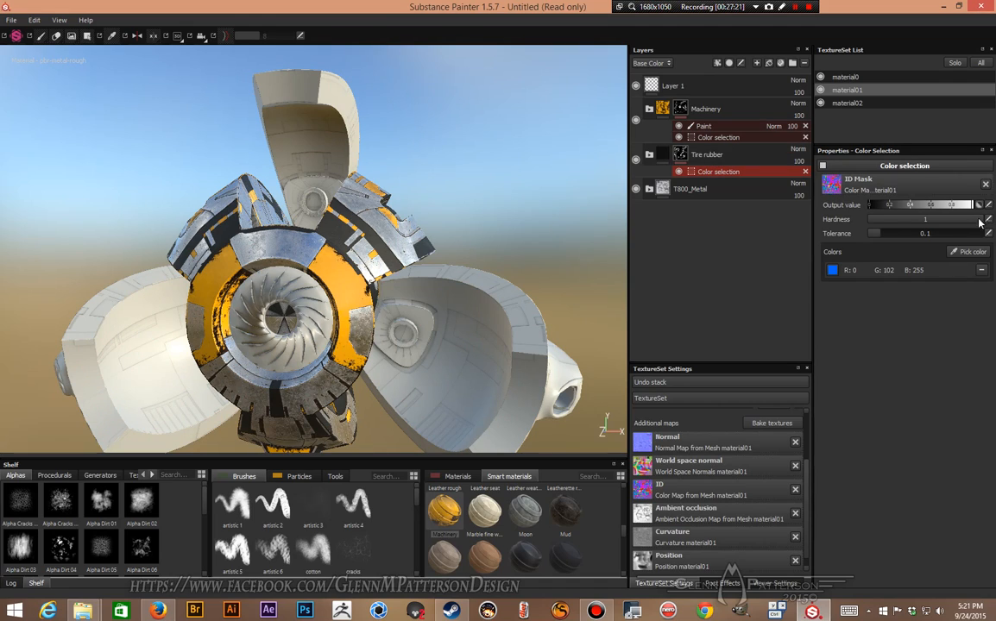
click(764, 174)
right_click(763, 173)
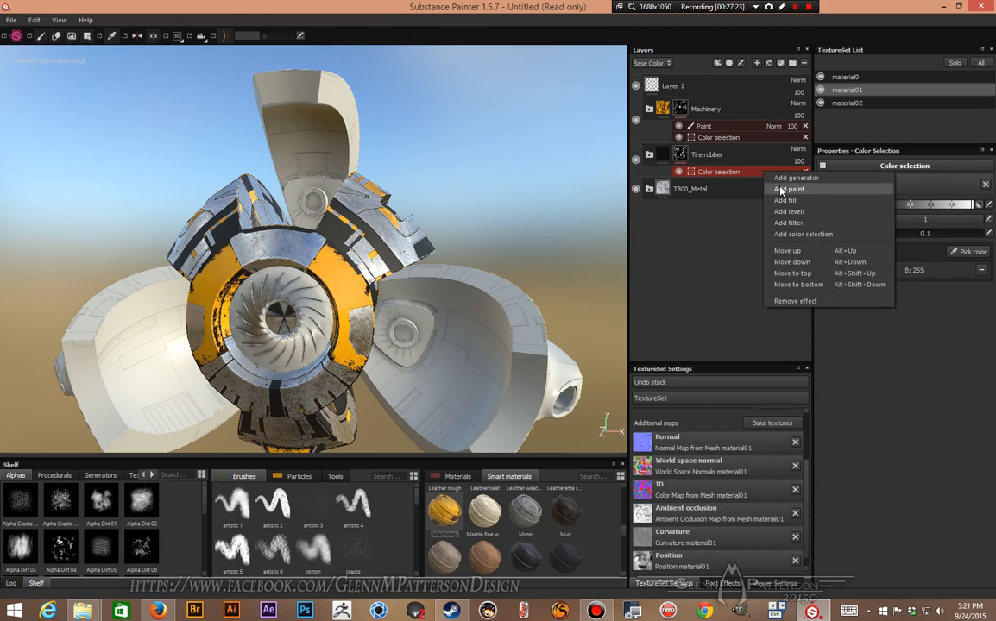
click(786, 191)
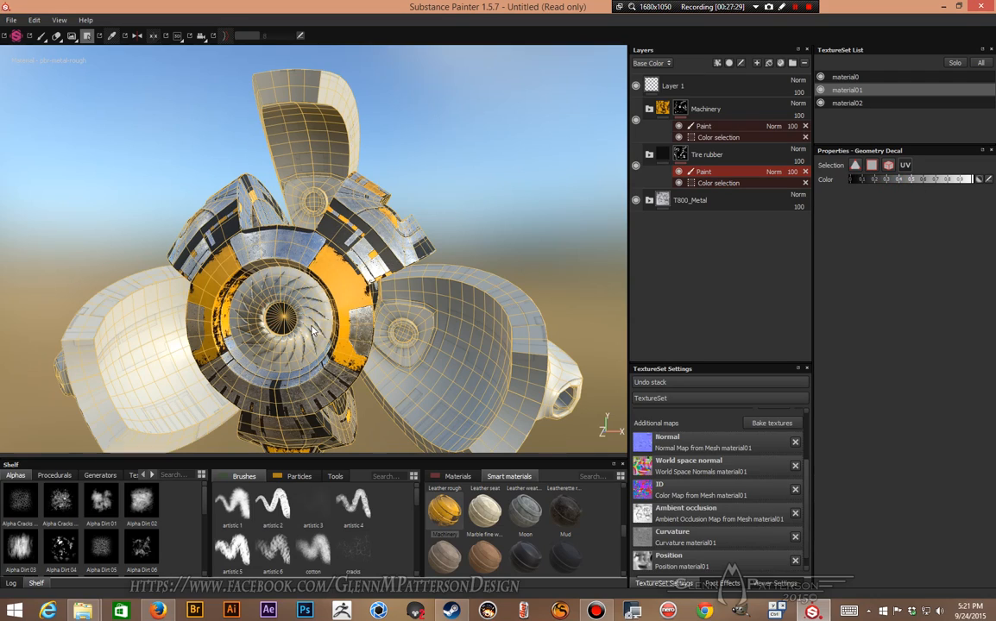
- Check how the rubber and machinery materials cover the hub at the drone's rear, then return to the front view
click(41, 36)
mouse_move(263, 231)
alt+mouse_down()
mouse_move(358, 253)
mouse_move(100, 233)
mouse_move(384, 279)
mouse_move(414, 298)
mouse_move(462, 293)
mouse_move(422, 316)
mouse_move(408, 301)
mouse_move(450, 309)
mouse_move(470, 292)
mouse_move(472, 310)
alt+mouse_up()
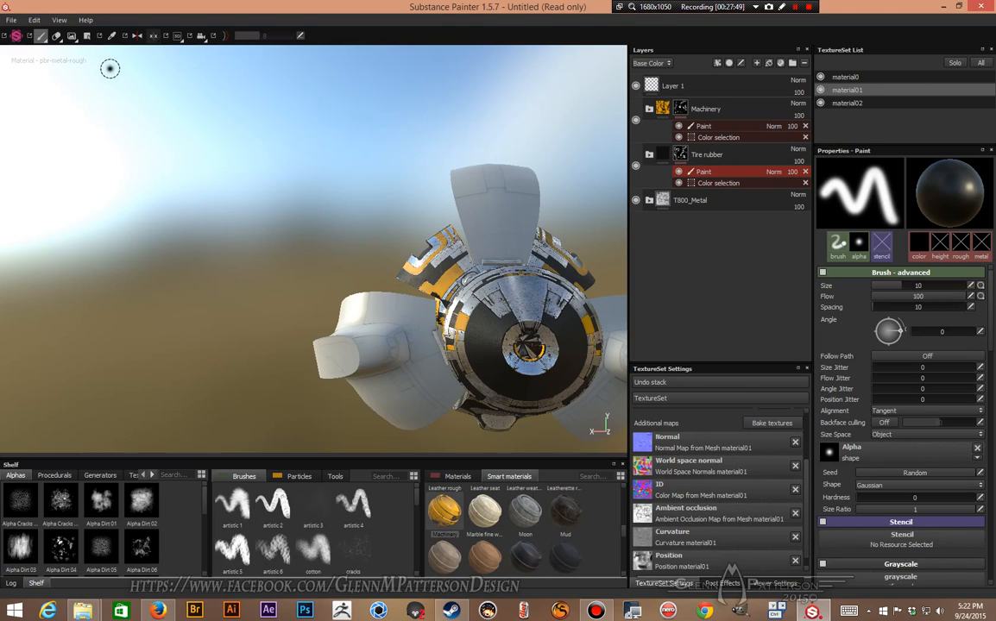
click(87, 35)
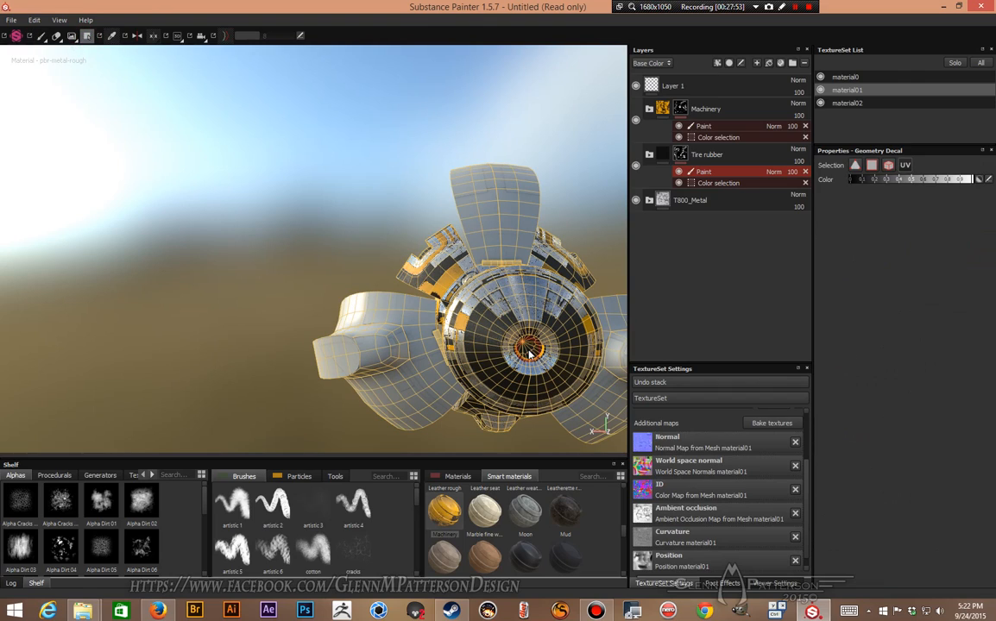
click(41, 36)
mouse_move(238, 289)
alt+mouse_down()
mouse_move(493, 326)
mouse_move(578, 317)
mouse_move(440, 147)
mouse_move(272, 339)
mouse_move(305, 347)
mouse_move(273, 297)
mouse_move(323, 327)
mouse_move(431, 278)
mouse_move(259, 238)
mouse_move(467, 313)
mouse_move(481, 236)
mouse_move(432, 349)
mouse_move(171, 284)
mouse_move(224, 302)
mouse_move(352, 313)
mouse_move(318, 285)
alt+mouse_up()
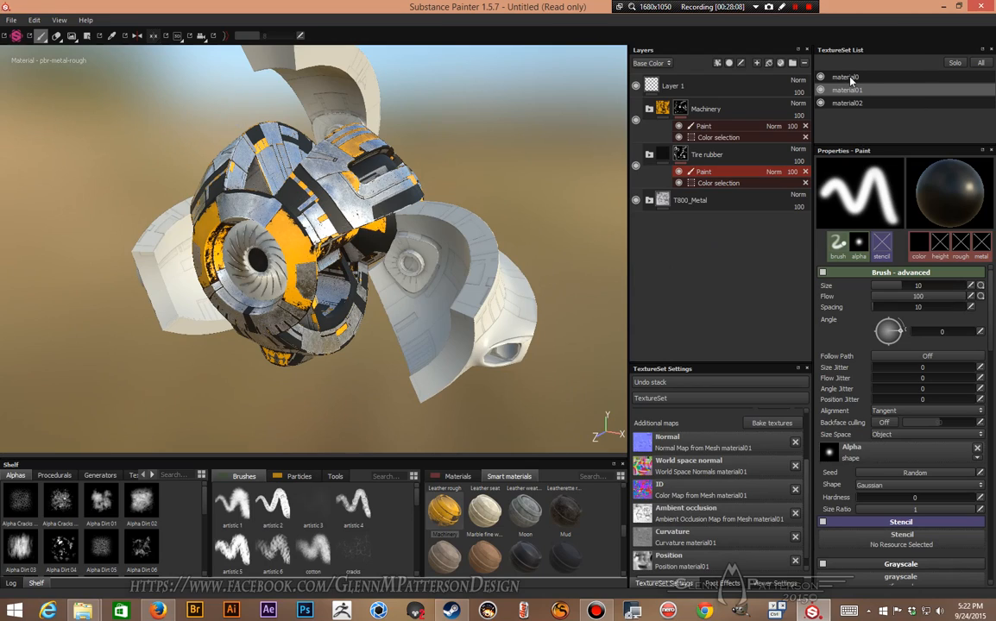
- Switch to the material02 texture set, add the T800_Metal smart material beneath Layer 1 and collapse its group
click(846, 103)
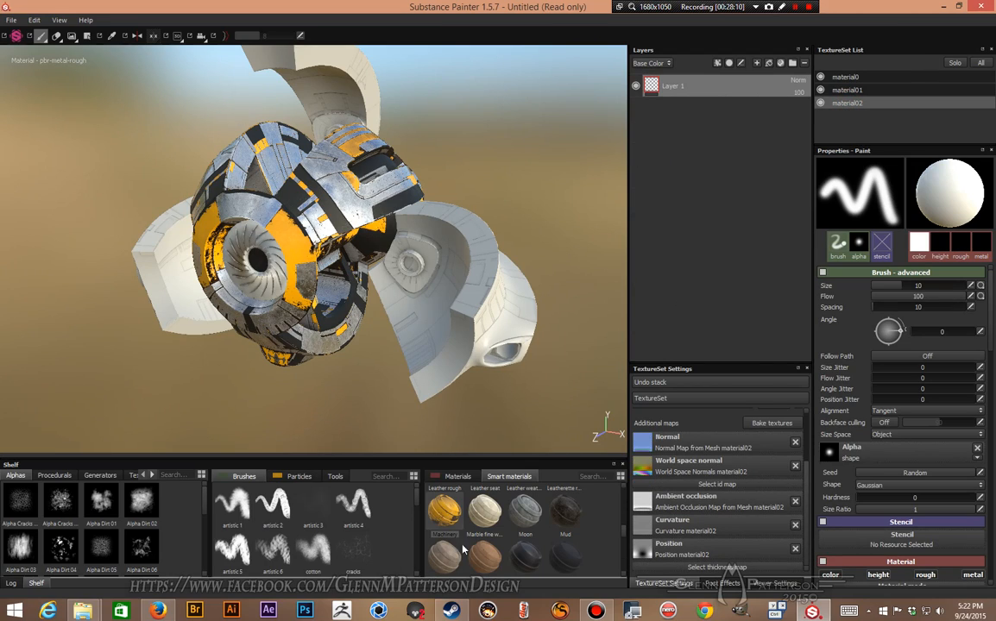
scroll(437, 507, down, 5)
drag(438, 512, 677, 168)
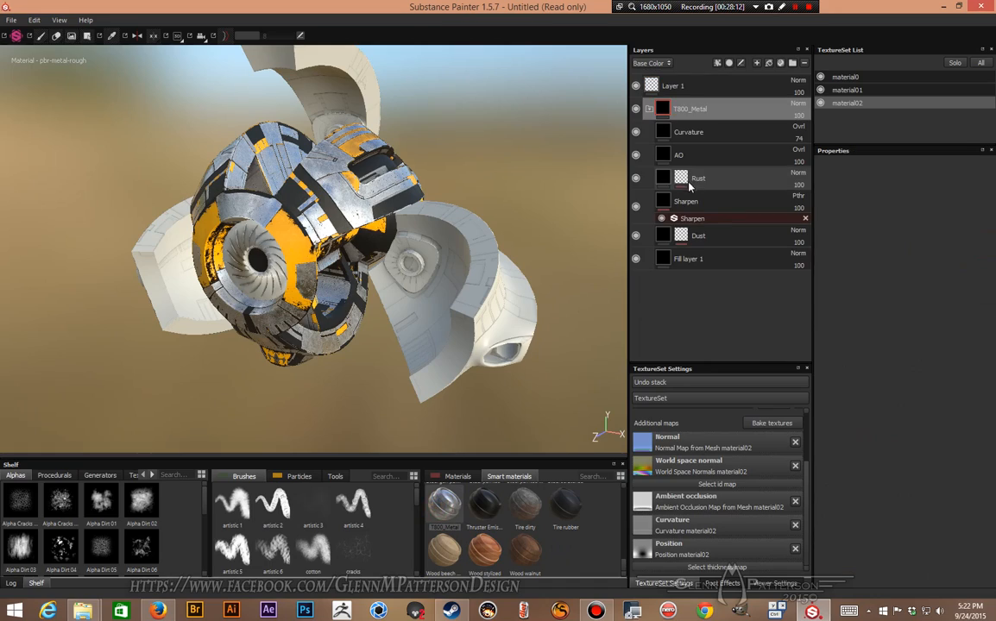
click(647, 110)
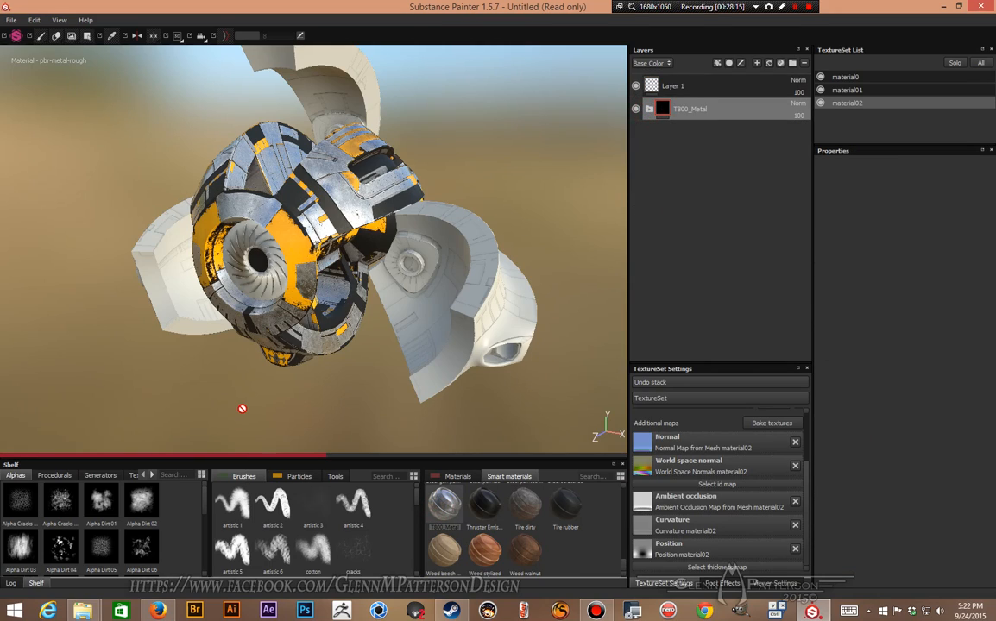
alt+drag(199, 409, 173, 394)
alt+drag(545, 218, 603, 211)
- Switch to the material0 texture set and add the T800_Metal smart material beneath Layer 1
click(845, 80)
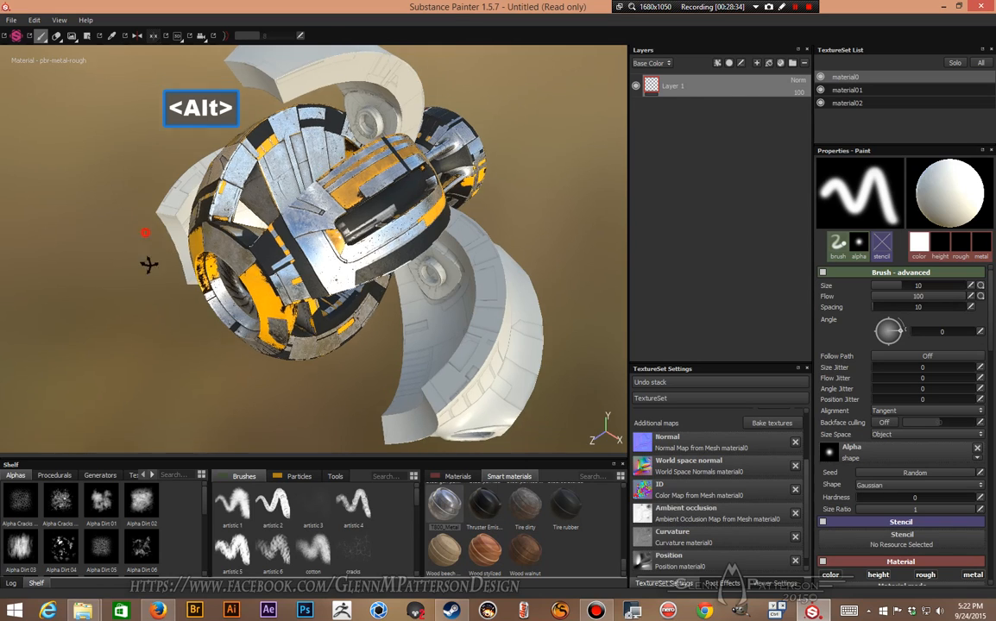
alt+drag(148, 255, 129, 300)
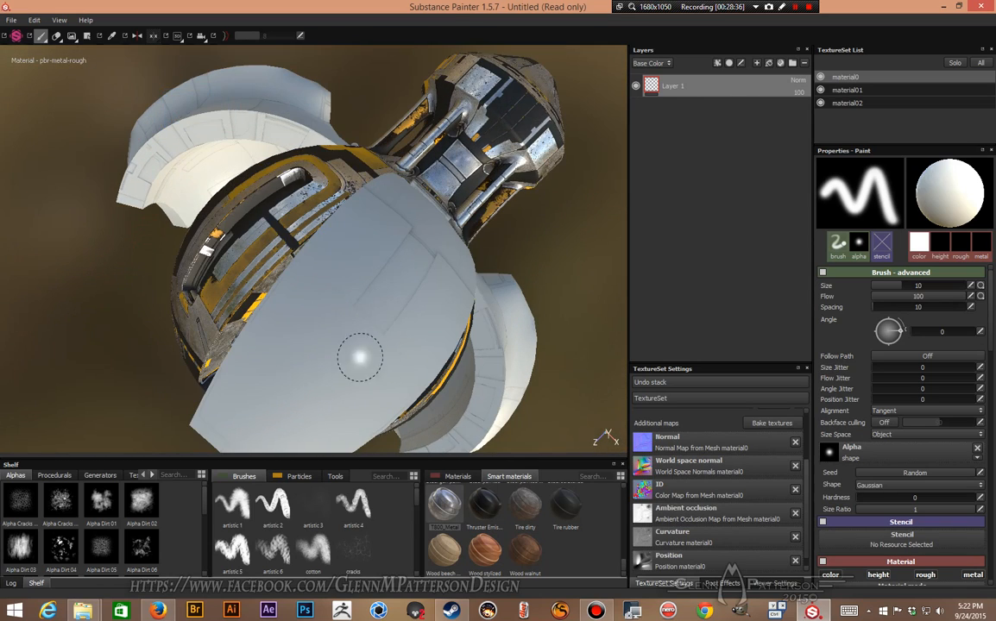
alt+drag(555, 248, 551, 197)
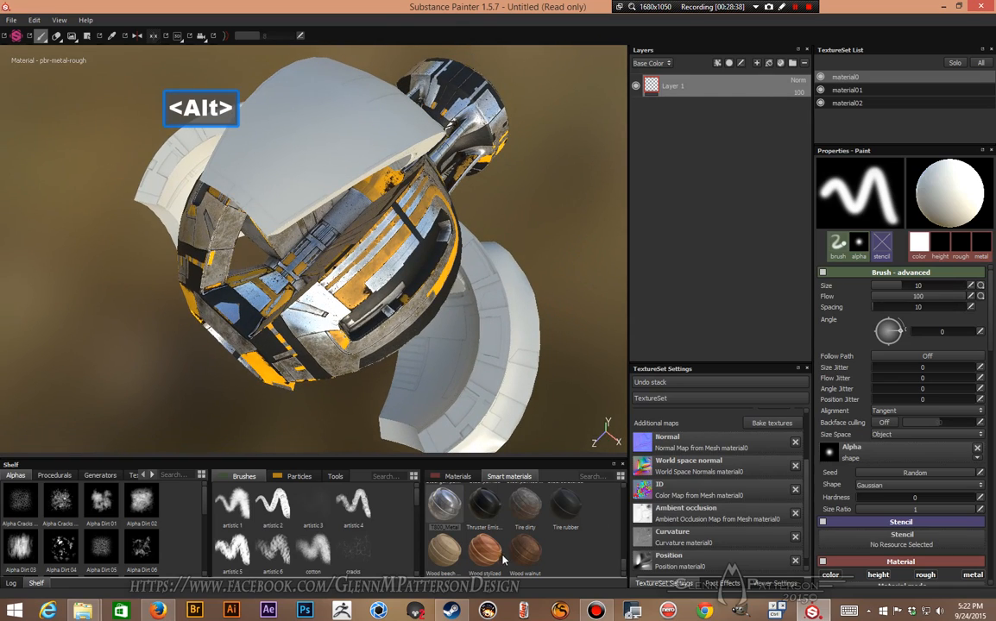
drag(644, 176, 688, 151)
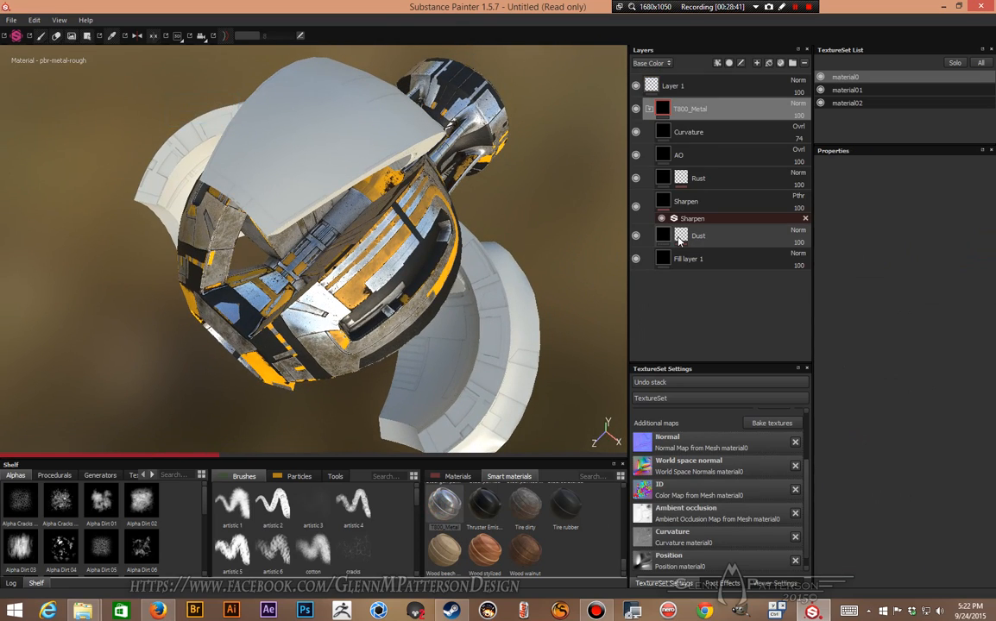
- Examine the textured wings, body panels and front hub of the drone from close up and from several angles
alt+drag(485, 198, 488, 231)
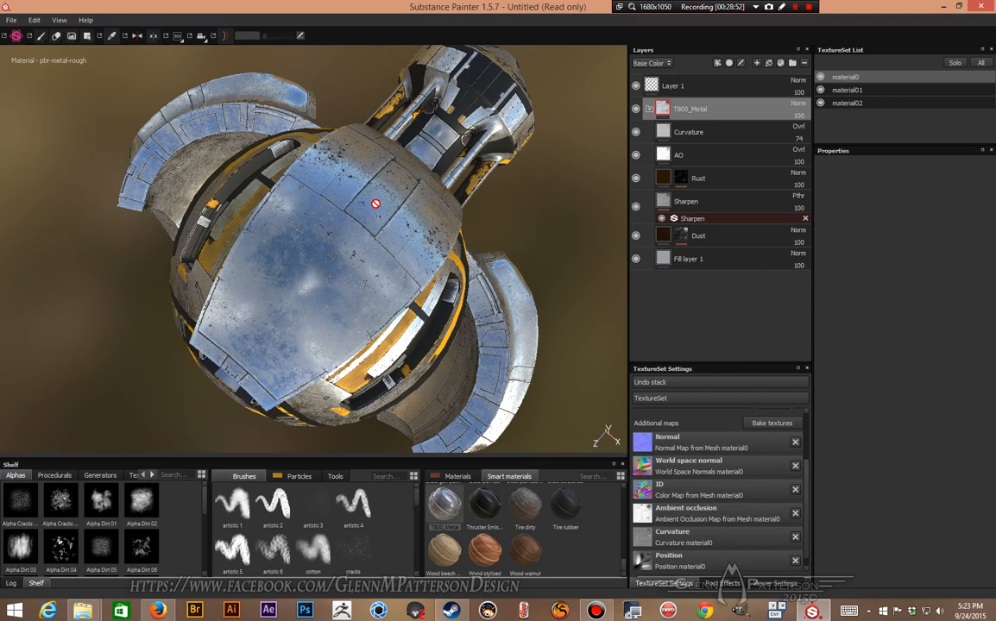
alt+drag(363, 278, 430, 310)
alt+middle_drag(400, 415, 494, 208)
alt+right_drag(467, 282, 462, 326)
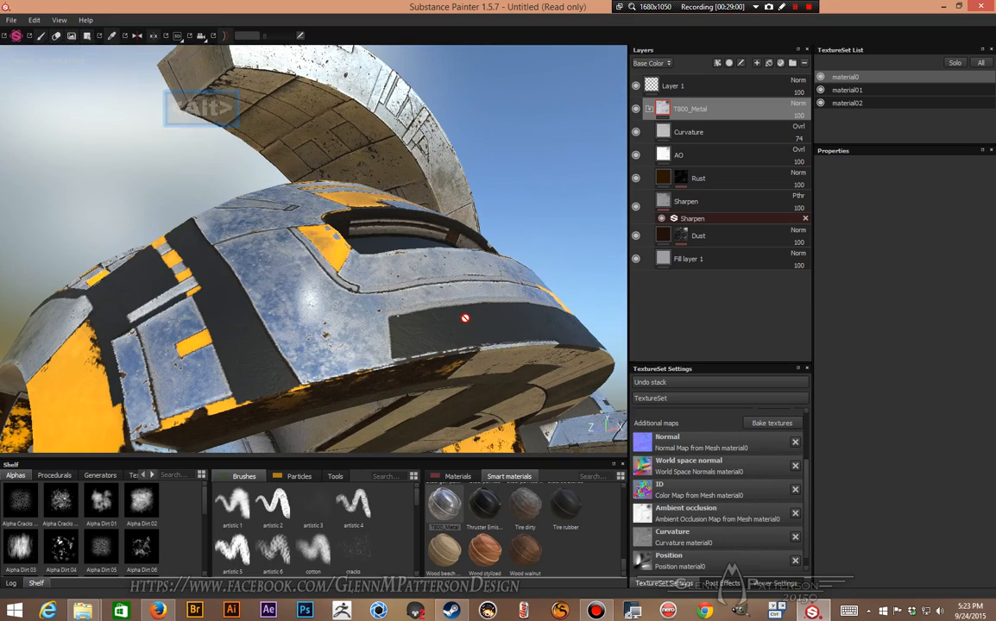
alt+drag(458, 311, 420, 356)
alt+drag(489, 285, 246, 277)
alt+drag(318, 260, 358, 343)
alt+drag(270, 376, 342, 398)
alt+drag(422, 381, 166, 402)
alt+drag(465, 341, 419, 368)
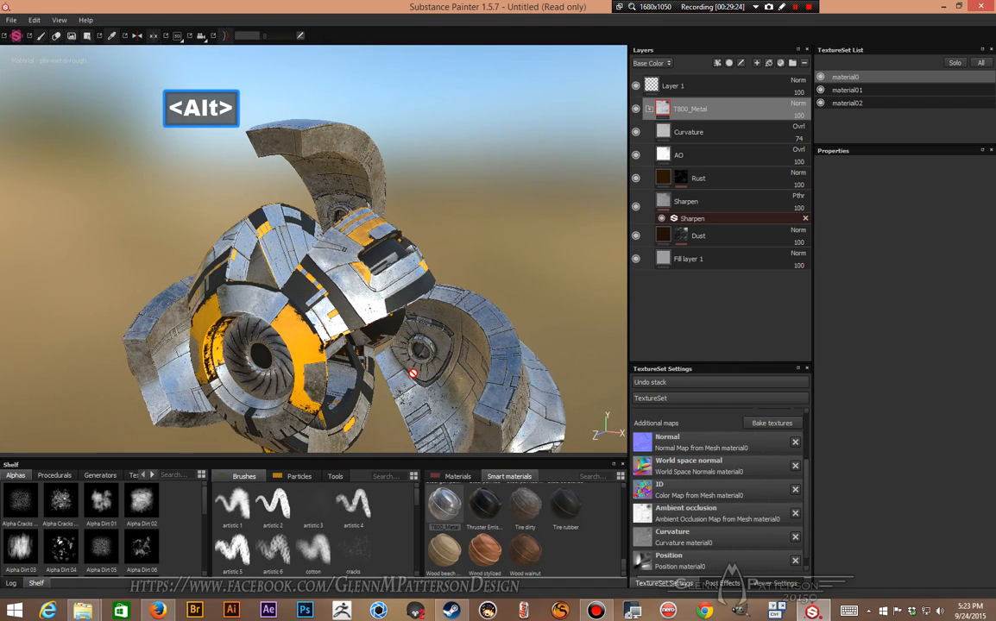
alt+drag(374, 398, 380, 344)
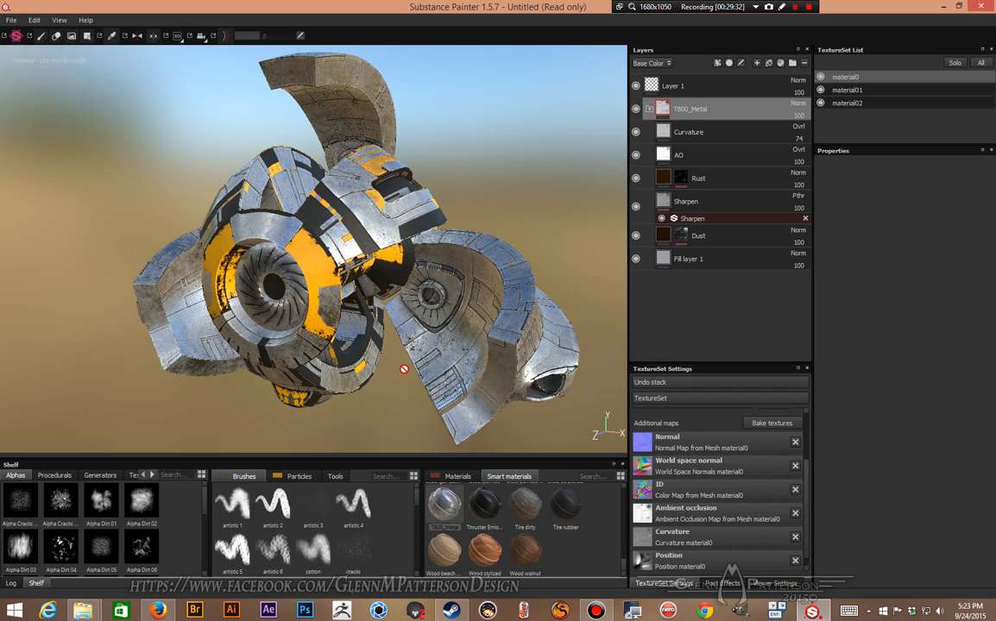
key(F9)
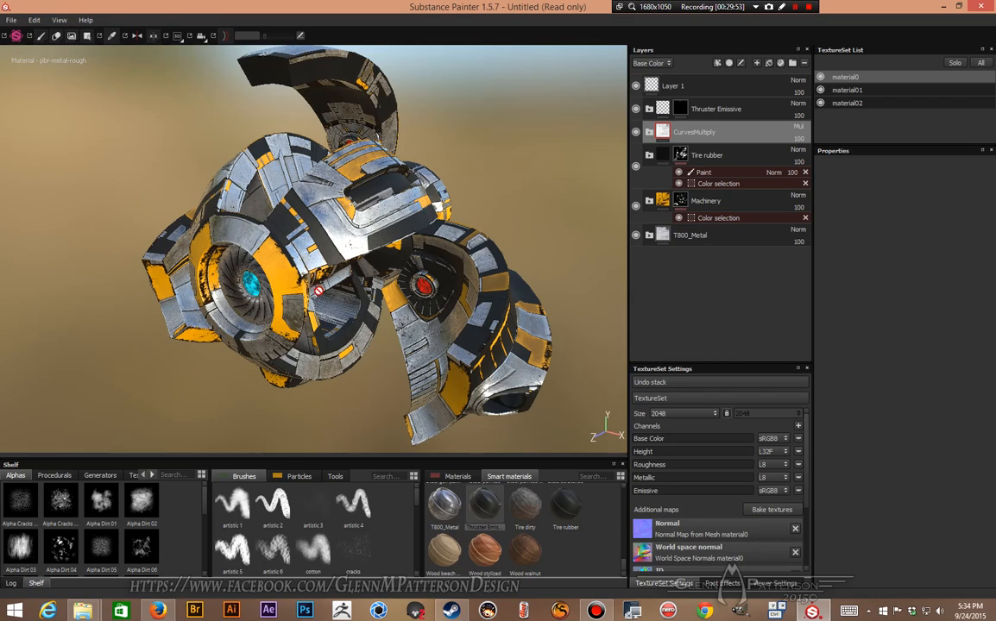
- Check the material0 parts by toggling their visibility and examine the rubber, machinery and metal panels on the drone's front and side
click(821, 78)
click(821, 77)
alt+drag(257, 380, 397, 385)
mouse_move(402, 418)
alt+mouse_down()
mouse_move(485, 407)
mouse_move(460, 416)
mouse_move(377, 220)
alt+mouse_up()
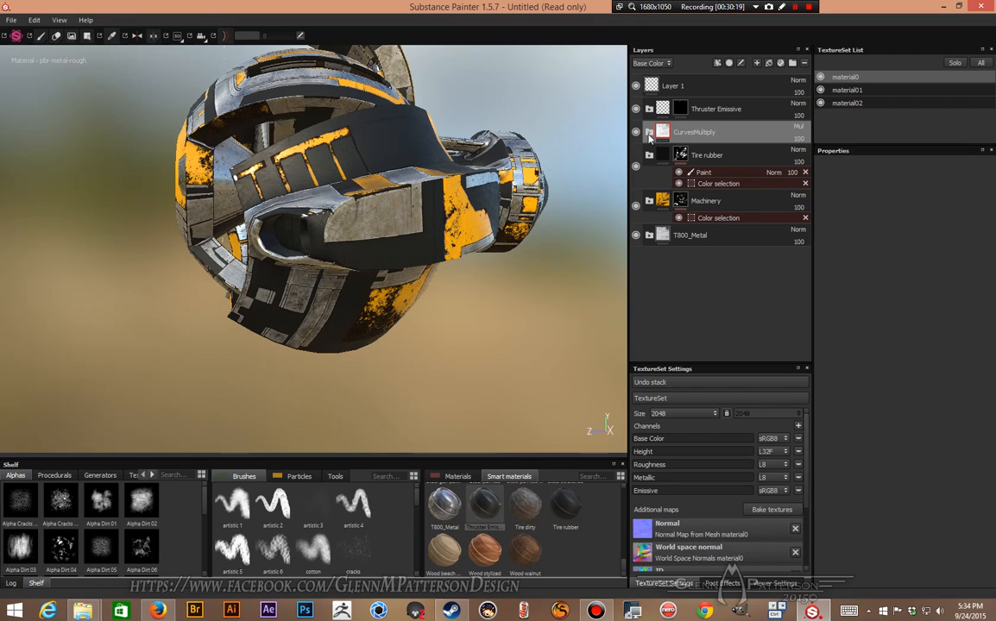
alt+drag(235, 295, 348, 332)
alt+drag(389, 240, 590, 263)
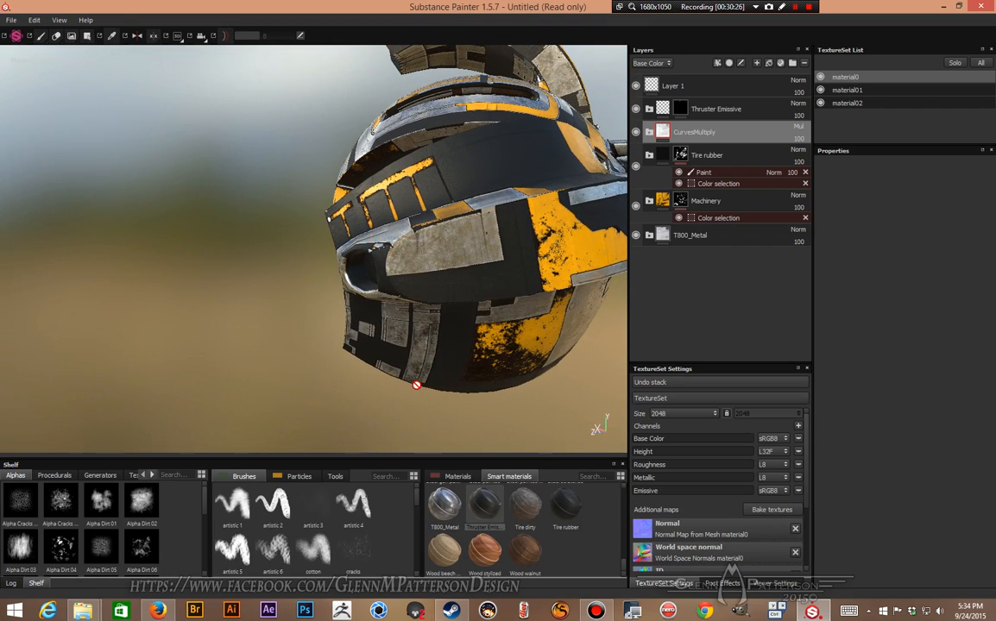
alt+drag(405, 285, 515, 307)
mouse_move(459, 283)
alt+mouse_down()
mouse_move(455, 227)
mouse_move(479, 283)
alt+mouse_up()
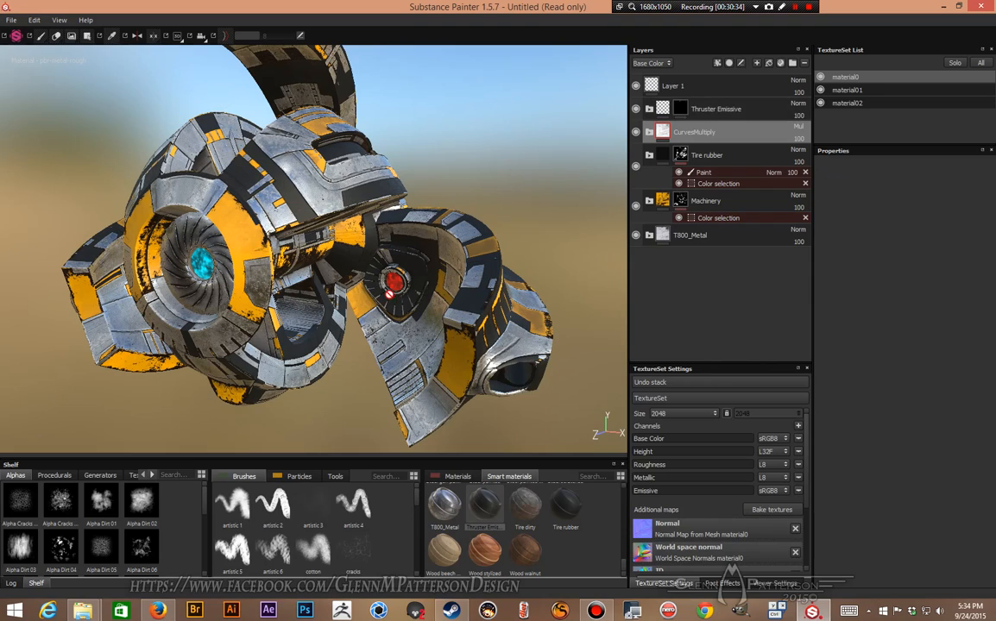
alt+drag(348, 302, 407, 287)
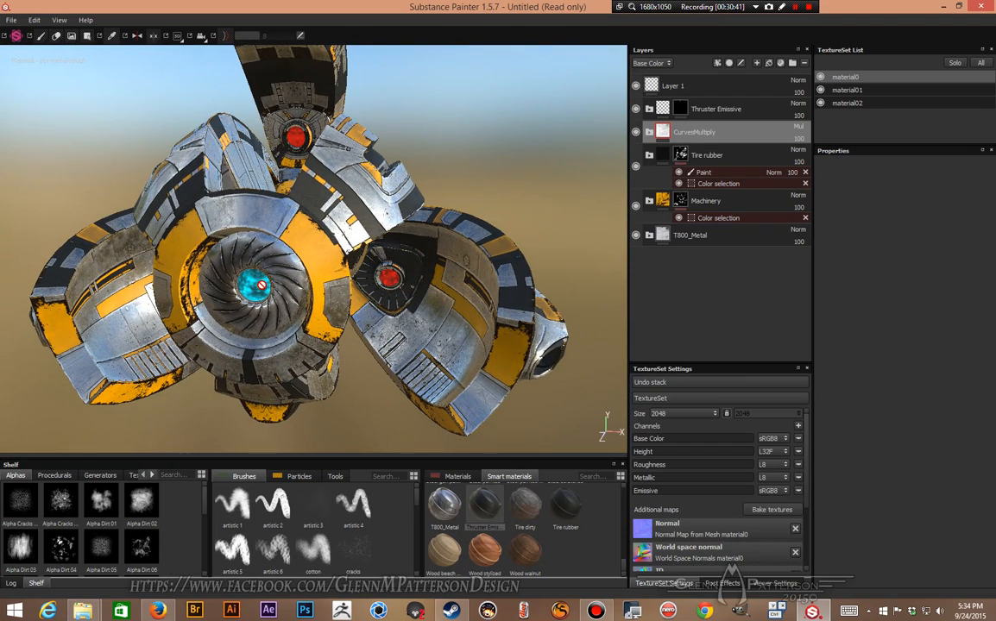
- Examine the emissive thrusters on the drone's front, rear hub and wings from close up and from several angles
alt+drag(236, 256, 54, 258)
alt+right_drag(516, 267, 394, 258)
alt+drag(394, 259, 289, 216)
alt+right_drag(289, 215, 411, 242)
alt+drag(412, 244, 464, 247)
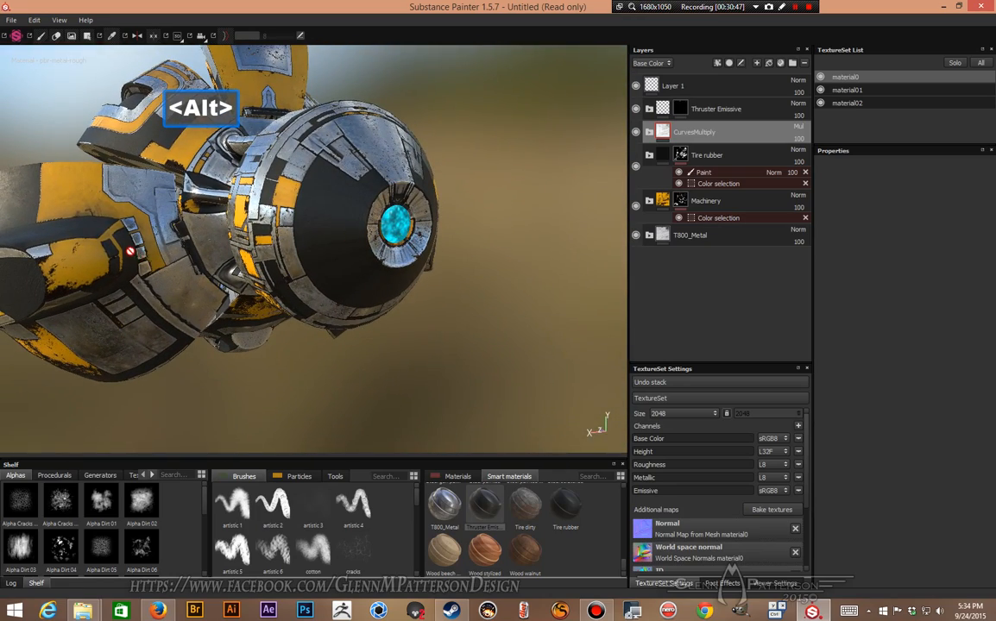
alt+right_drag(129, 252, 467, 264)
alt+drag(207, 243, 399, 256)
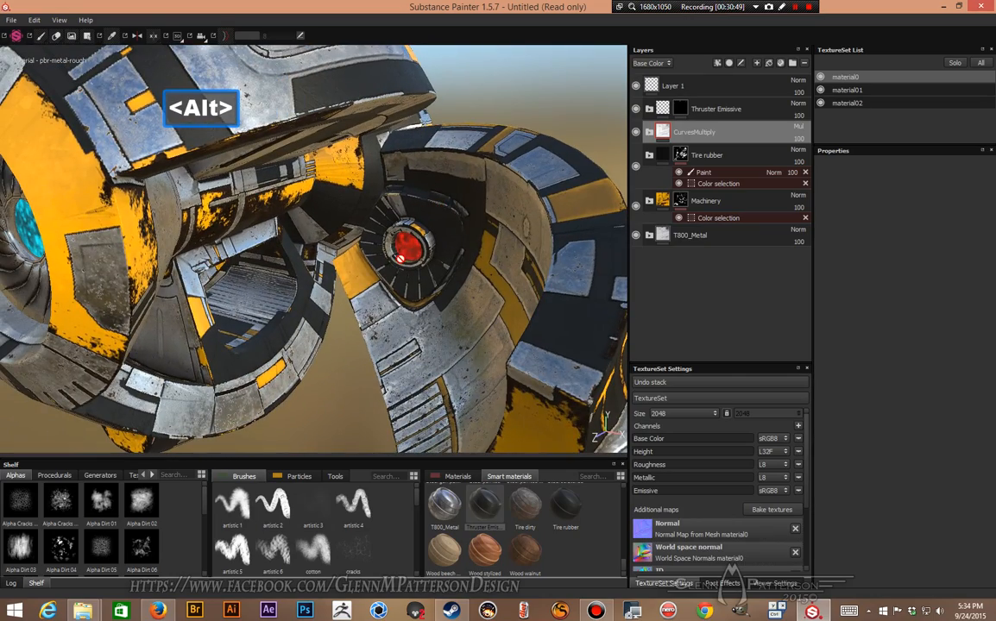
alt+right_drag(399, 257, 409, 244)
alt+drag(374, 178, 389, 259)
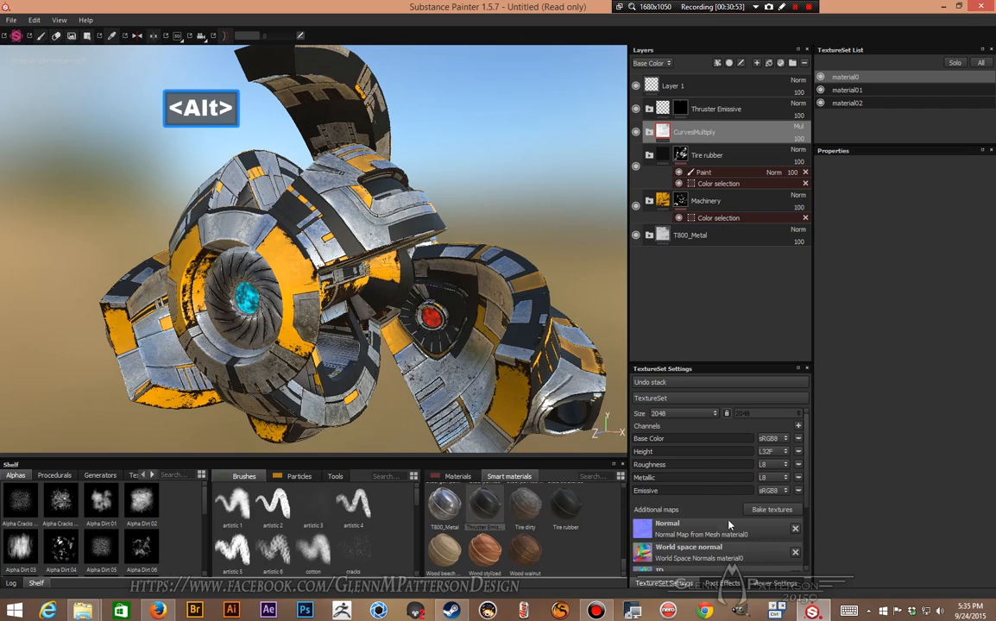
- Enable shadows in the viewer settings and activate post effects
click(774, 584)
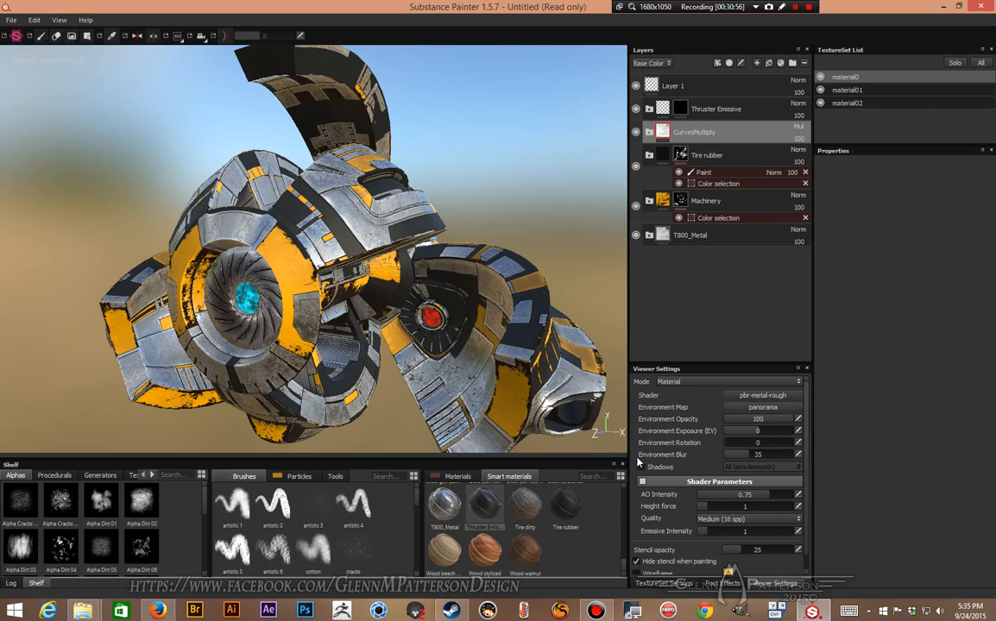
click(640, 467)
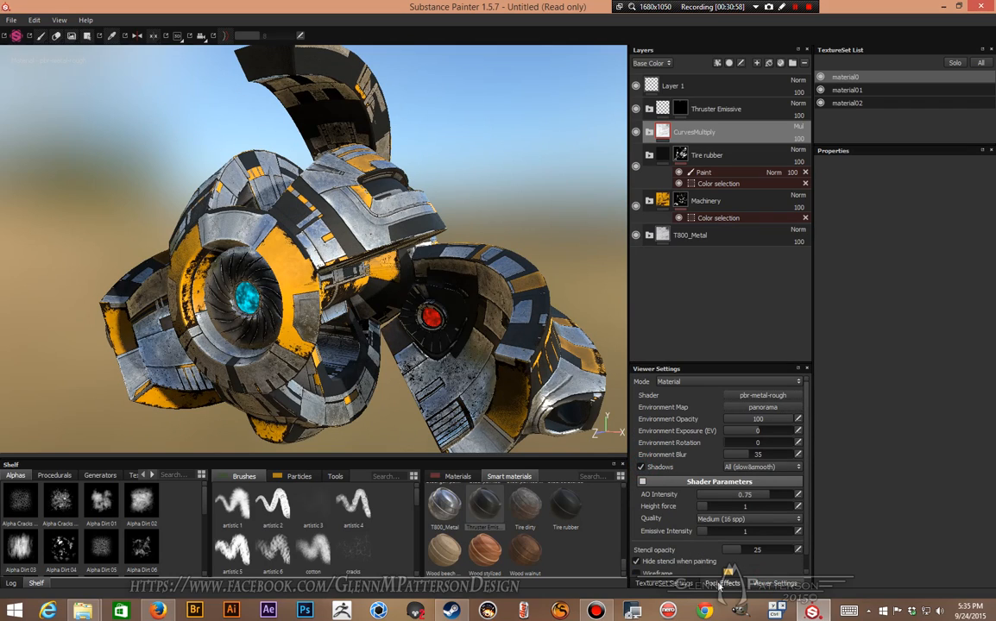
click(722, 583)
click(688, 383)
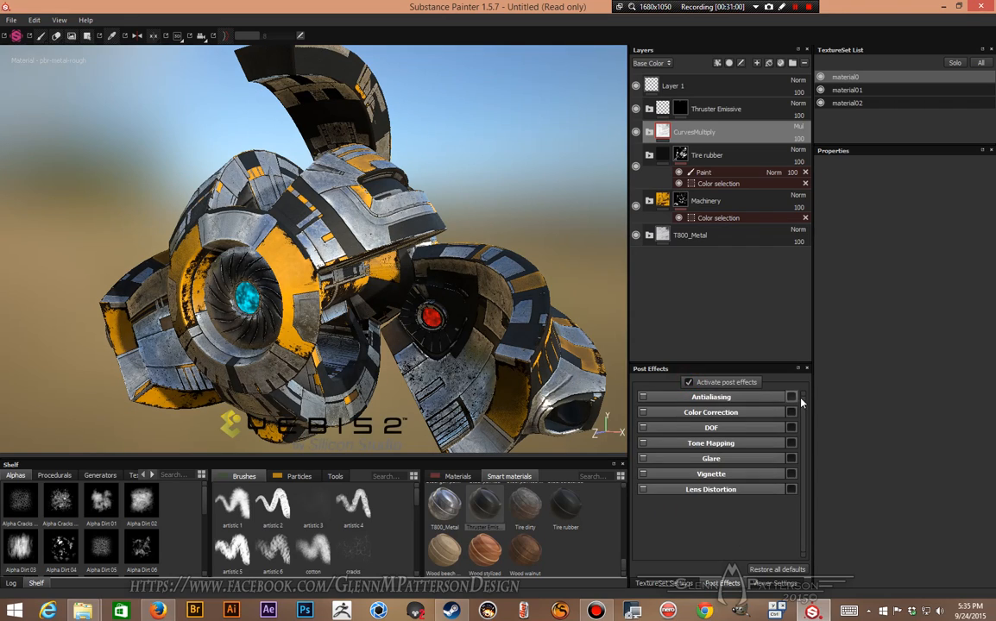
- Turn on the Antialiasing and Glare post effects and set the glare shape to Bloom
click(790, 398)
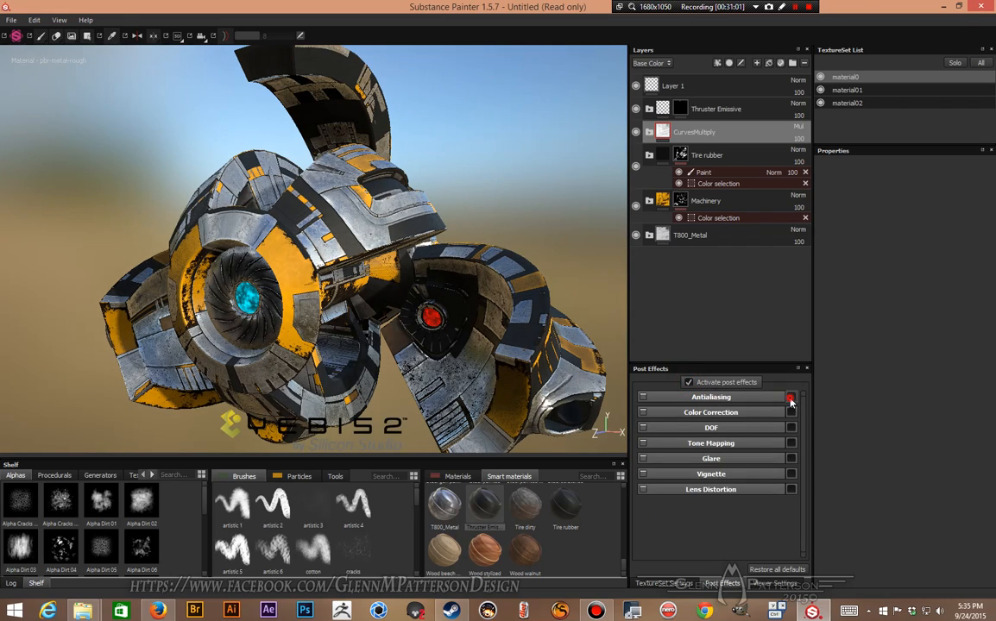
click(790, 459)
click(738, 459)
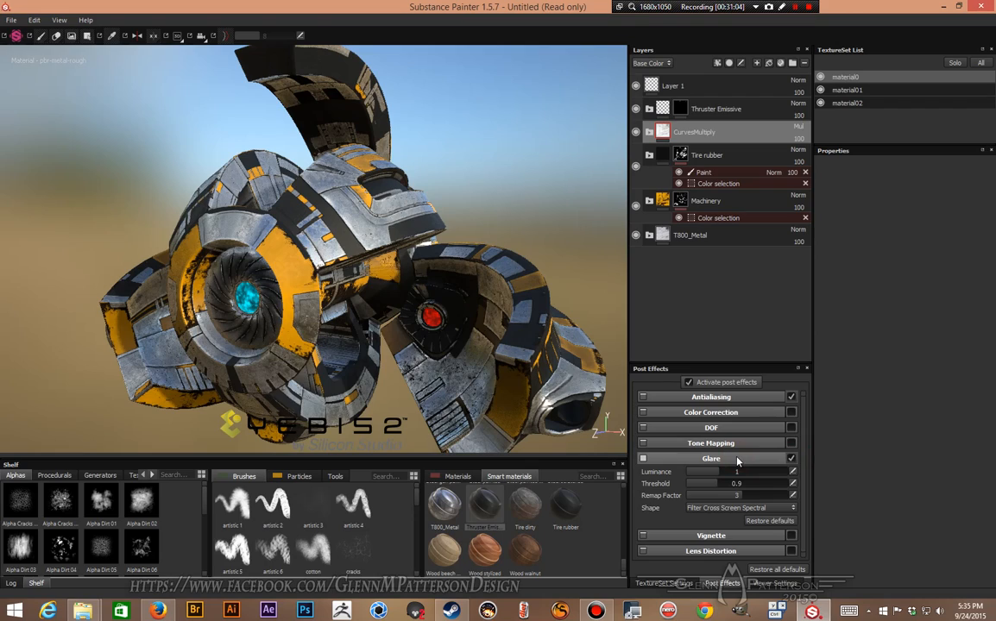
click(742, 509)
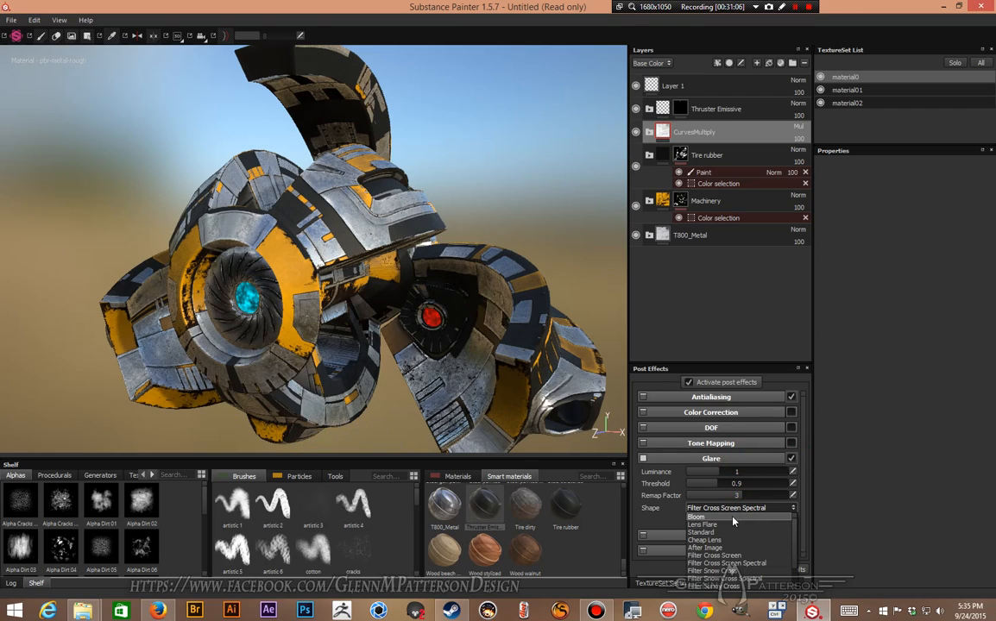
click(725, 518)
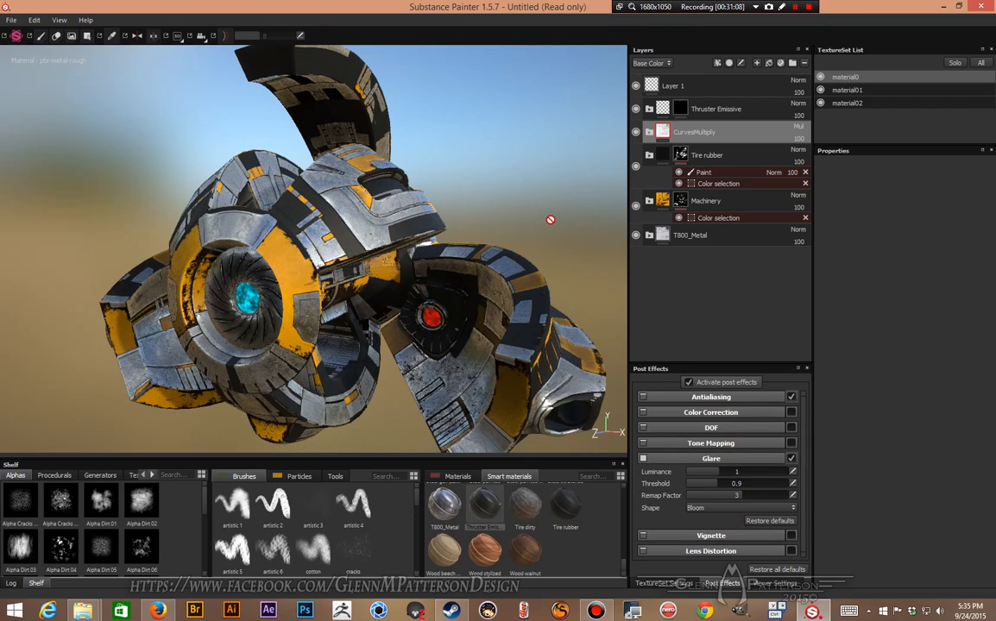
- Rotate the environment lighting around the drone and examine the materials under different light directions and viewing angles
key(shift)
shift+right_drag(547, 218, 564, 189)
shift+right_drag(462, 186, 491, 184)
alt+drag(473, 183, 550, 185)
shift+right_drag(544, 182, 474, 174)
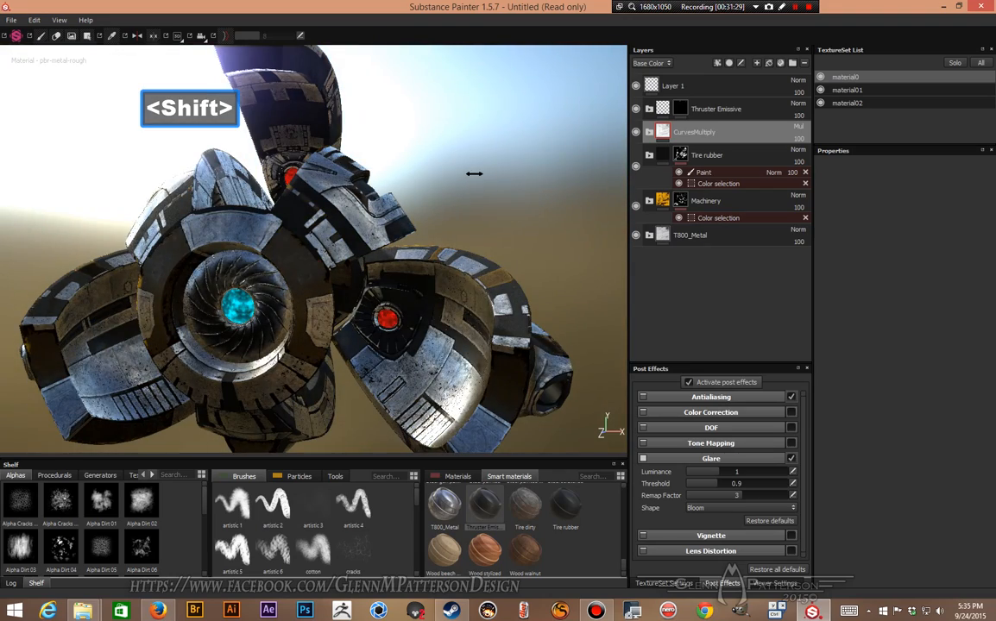
alt+drag(493, 200, 441, 215)
alt+middle_drag(452, 240, 428, 225)
shift+right_drag(522, 160, 480, 160)
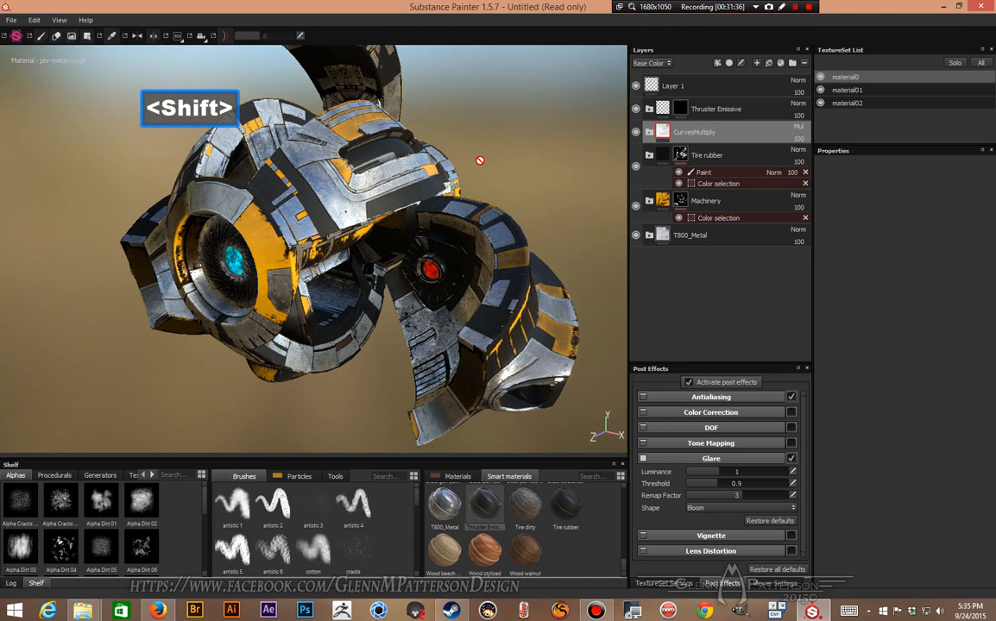
- Start a texture export and create a folder named Drone inside the export folder as its destination
click(12, 24)
click(40, 176)
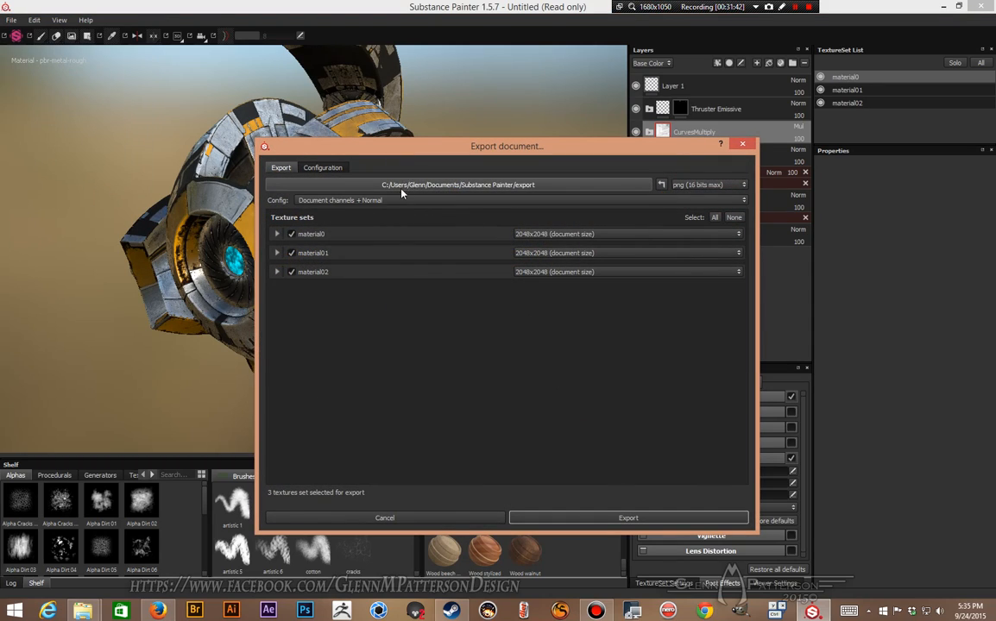
click(661, 185)
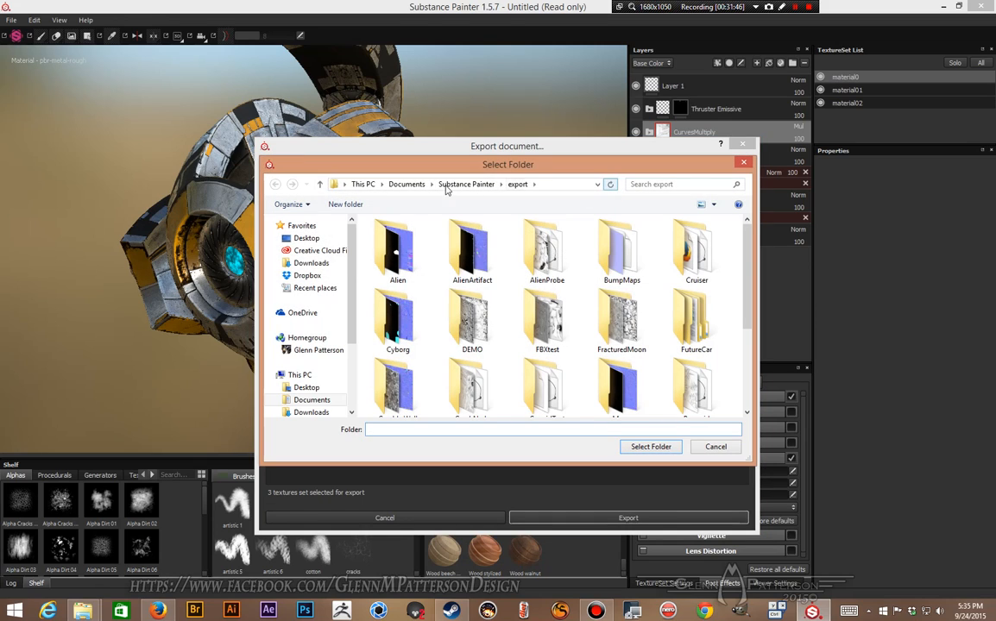
click(340, 205)
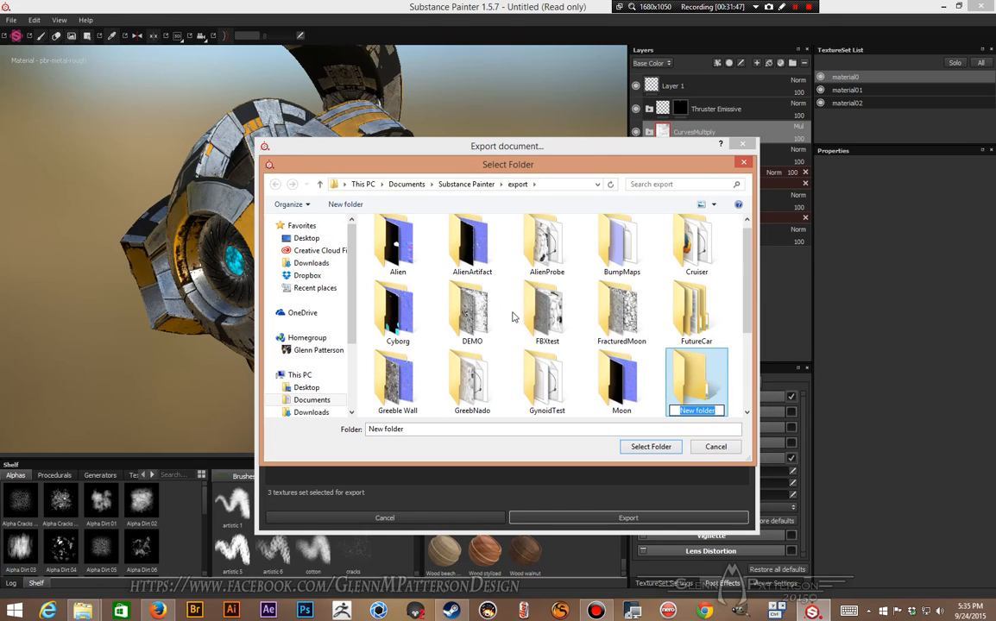
text(DF)
key(BackSpace)
text(rone)
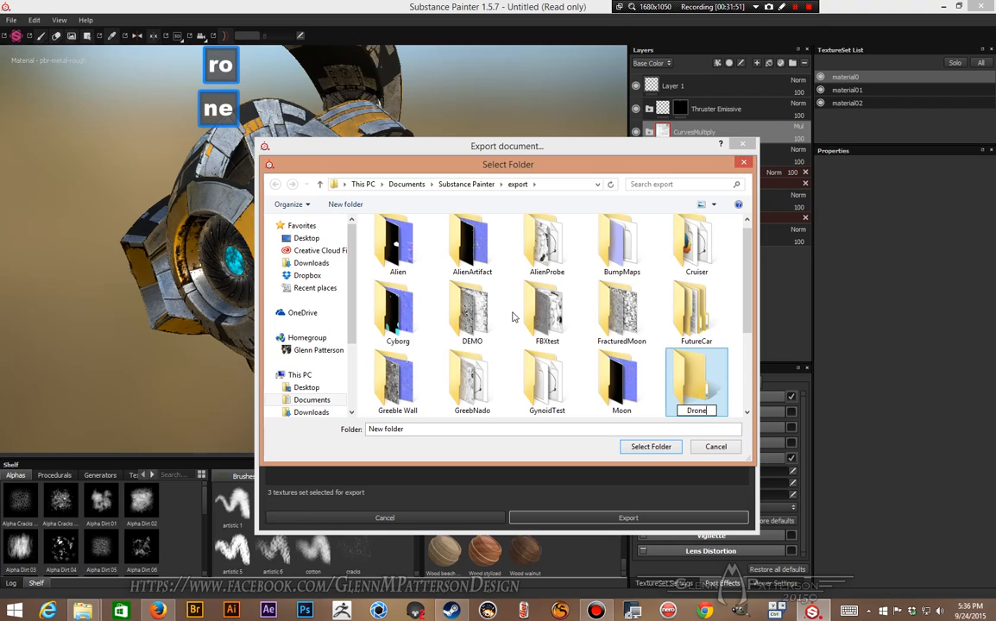
key(Return)
key(Return)
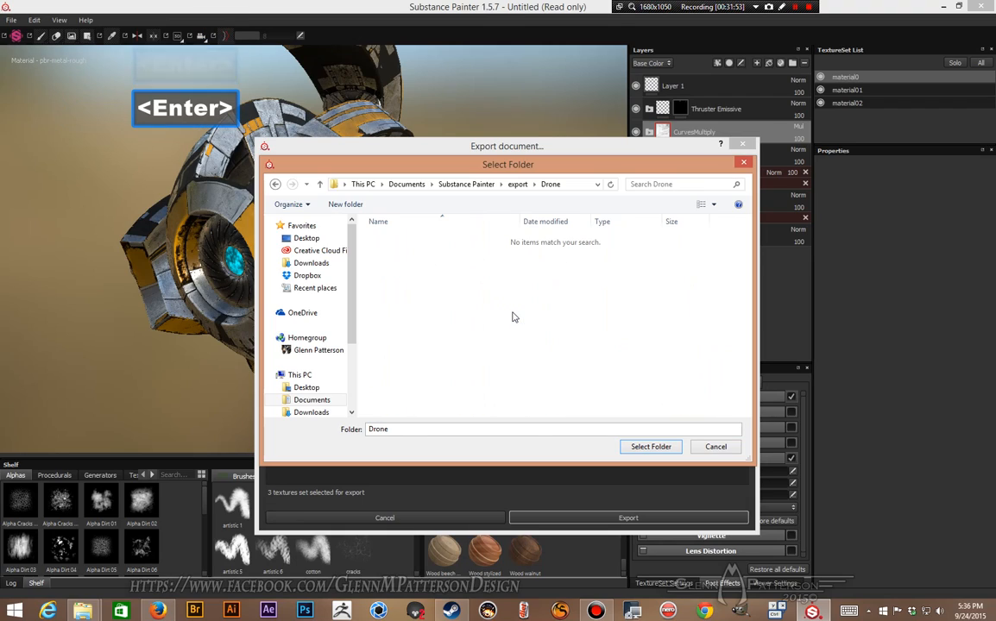
click(652, 452)
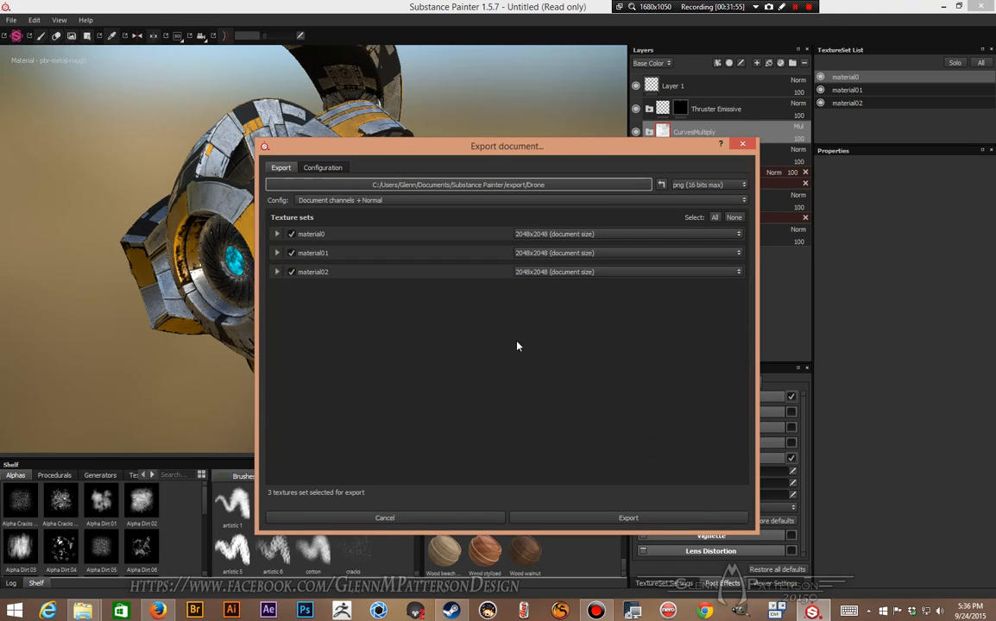
- Set the export configuration to Sketchfab and export the material0, material01 and material02 texture sets
click(434, 201)
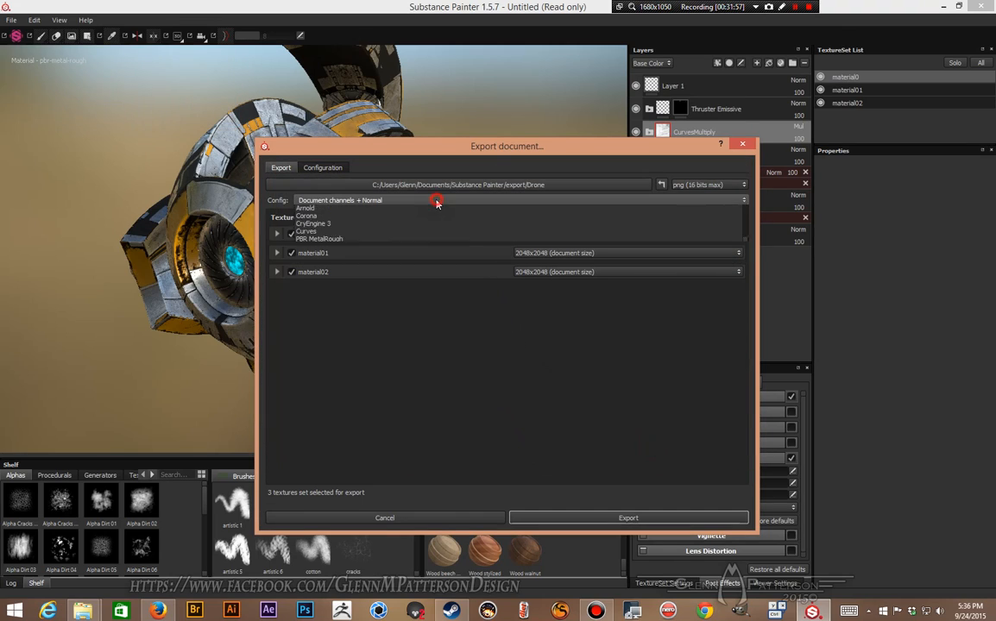
click(425, 217)
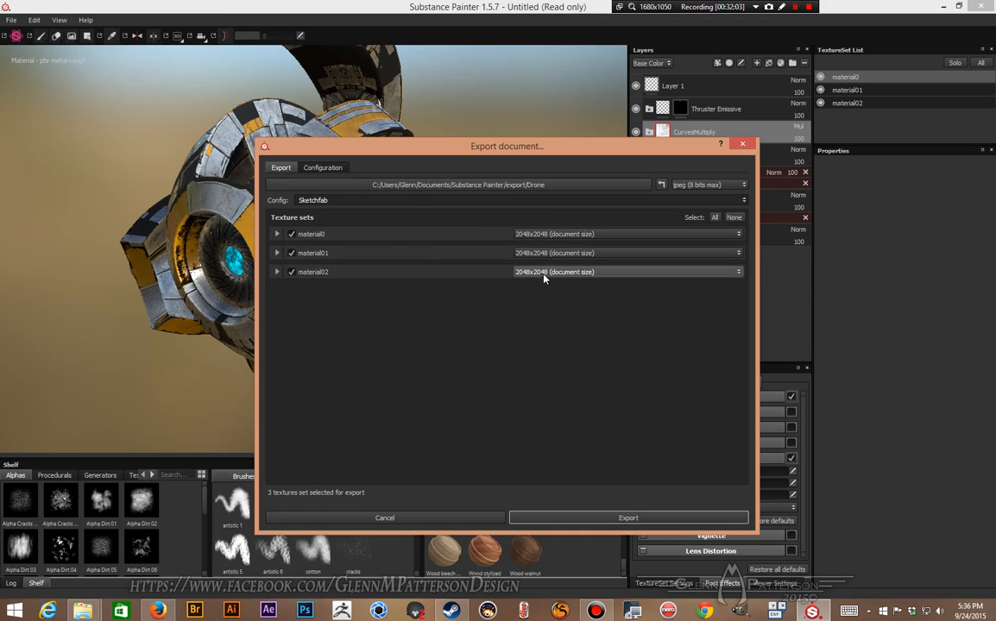
click(629, 517)
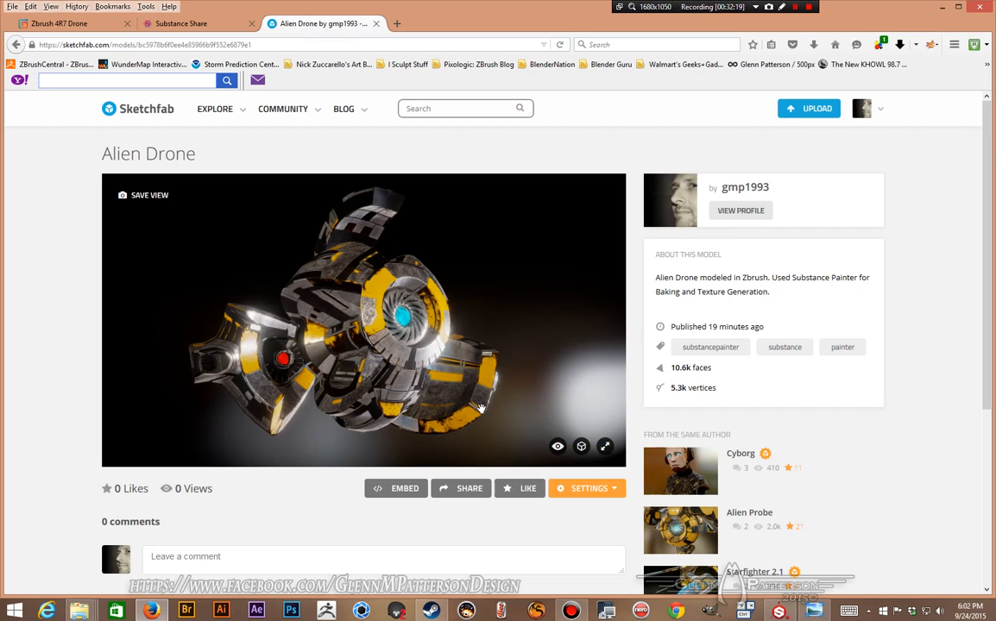
- Switch to the Alien Drone page on Sketchfab, look at the published model and view its settings options
mouse_move(540, 376)
mouse_down()
mouse_move(469, 409)
mouse_move(465, 374)
mouse_up()
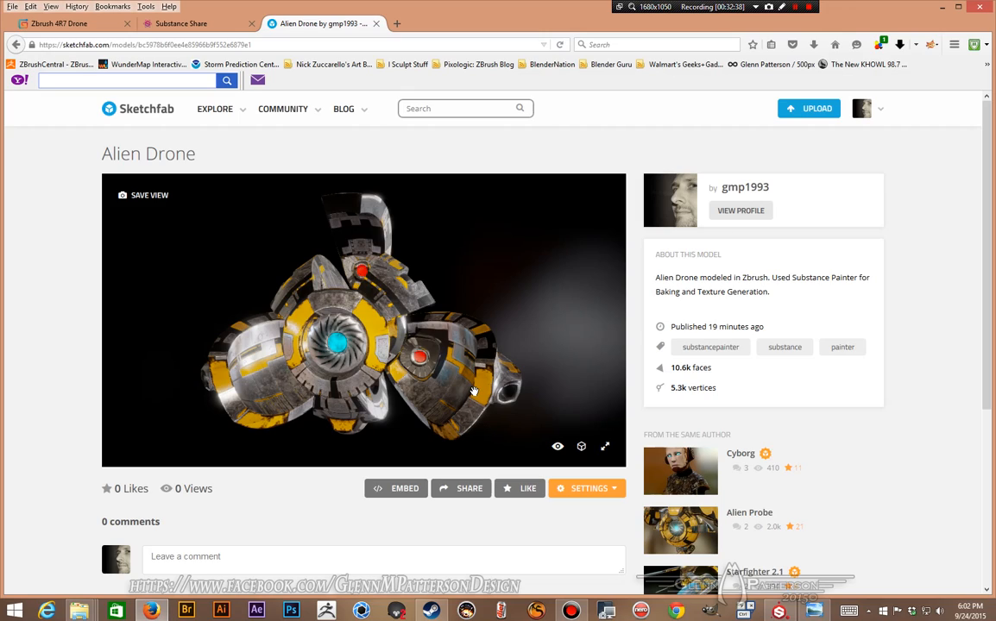
click(583, 490)
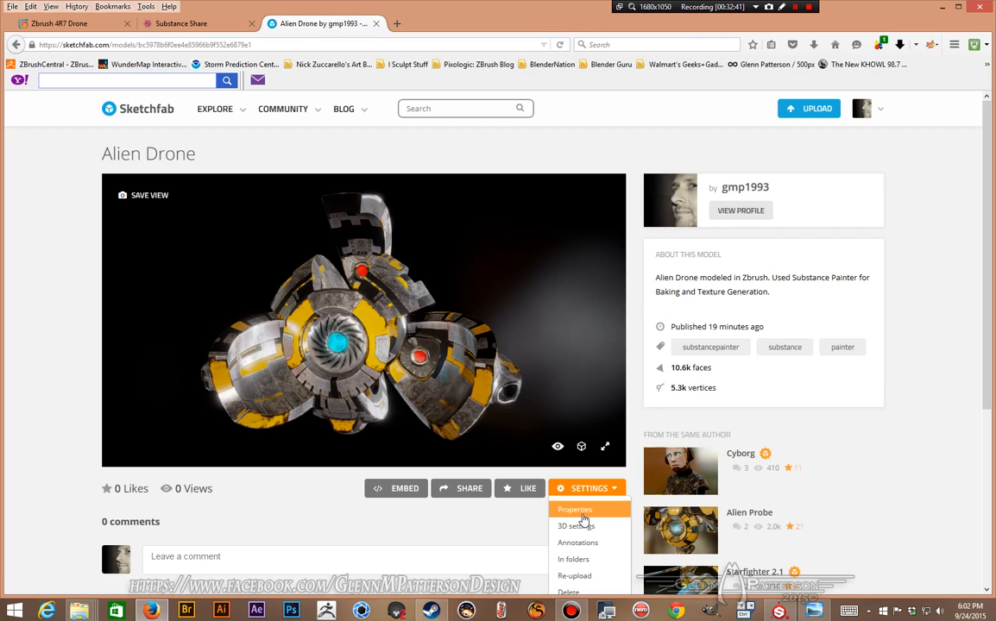
mouse_move(525, 330)
mouse_down()
mouse_move(471, 333)
mouse_move(453, 308)
mouse_move(534, 329)
mouse_move(527, 347)
mouse_move(458, 330)
mouse_move(516, 337)
mouse_move(501, 340)
mouse_up()
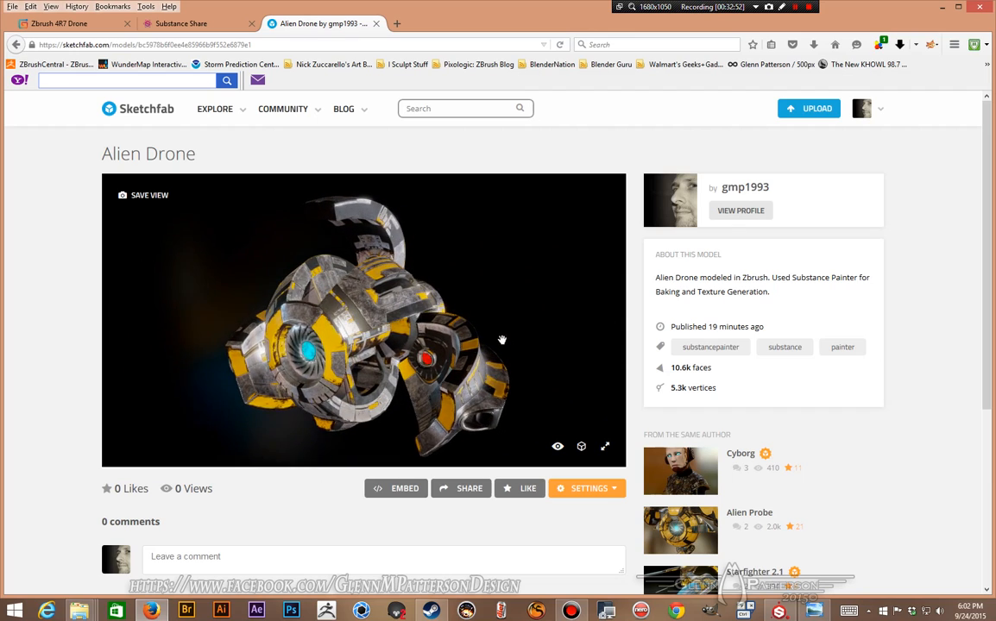
- View the Alien Drone full screen and examine its textures, glowing thrusters and reflections from the front, sides and back
click(605, 446)
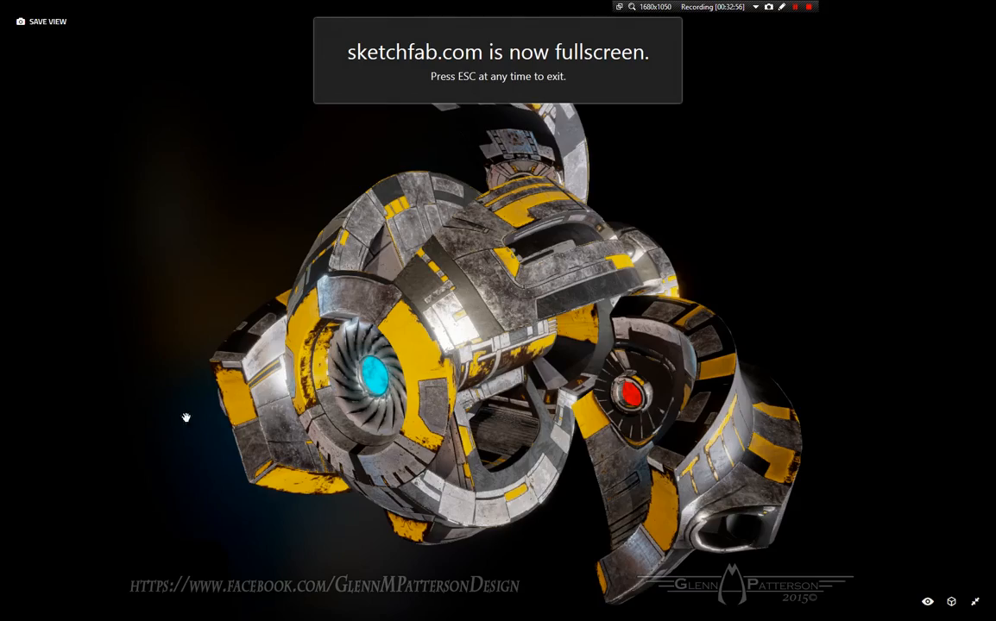
drag(201, 527, 511, 487)
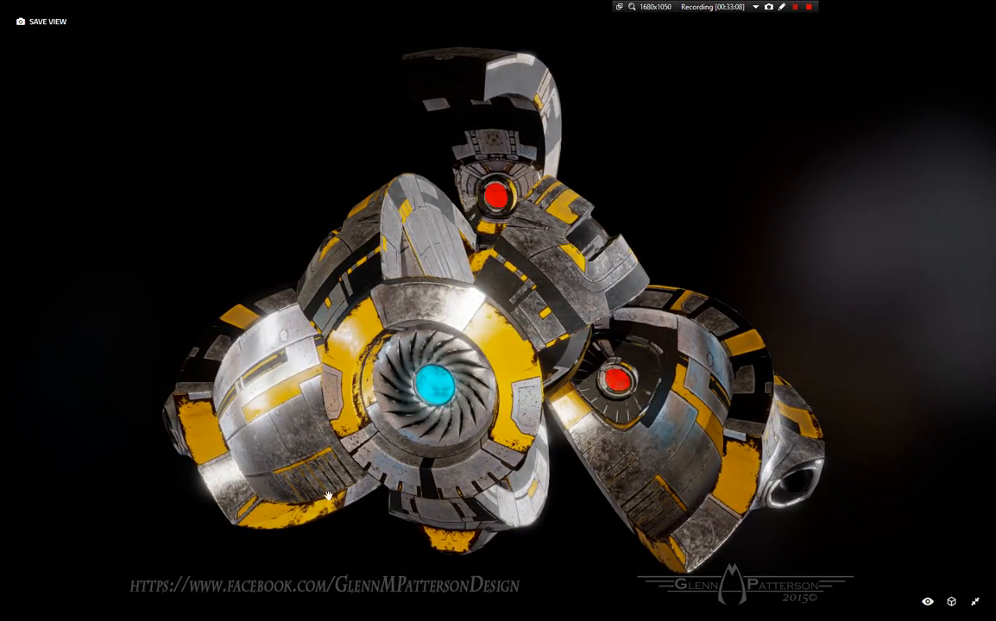
drag(173, 521, 548, 555)
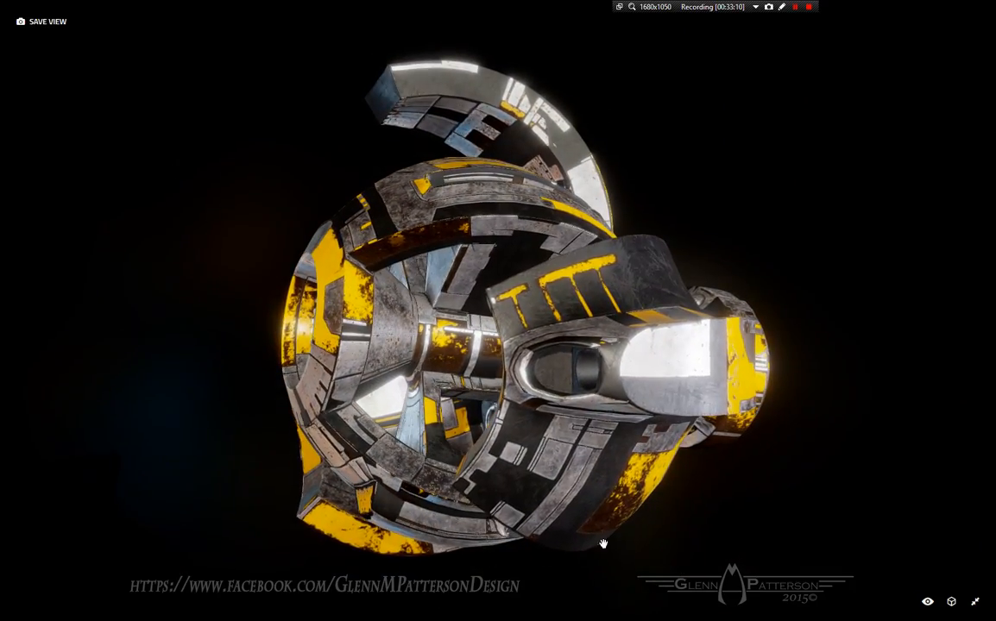
drag(750, 499, 651, 544)
drag(849, 222, 809, 209)
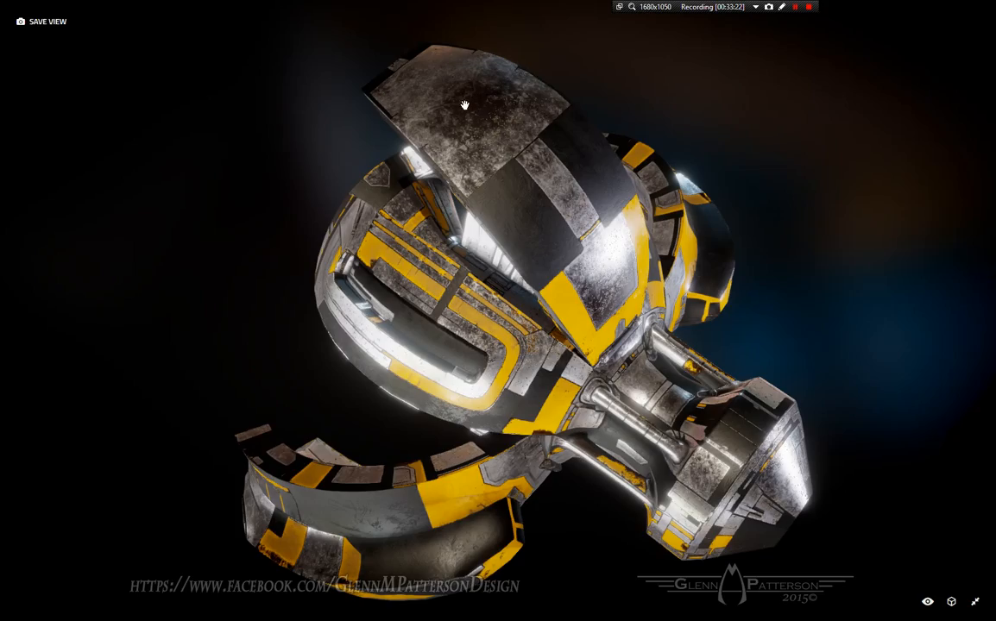
drag(269, 277, 408, 247)
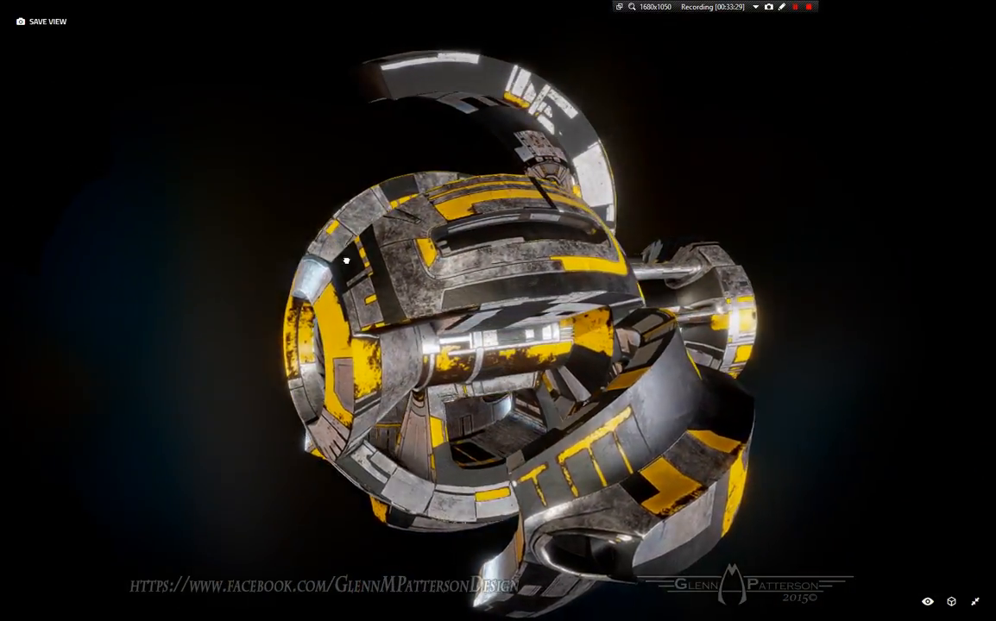
drag(346, 259, 435, 245)
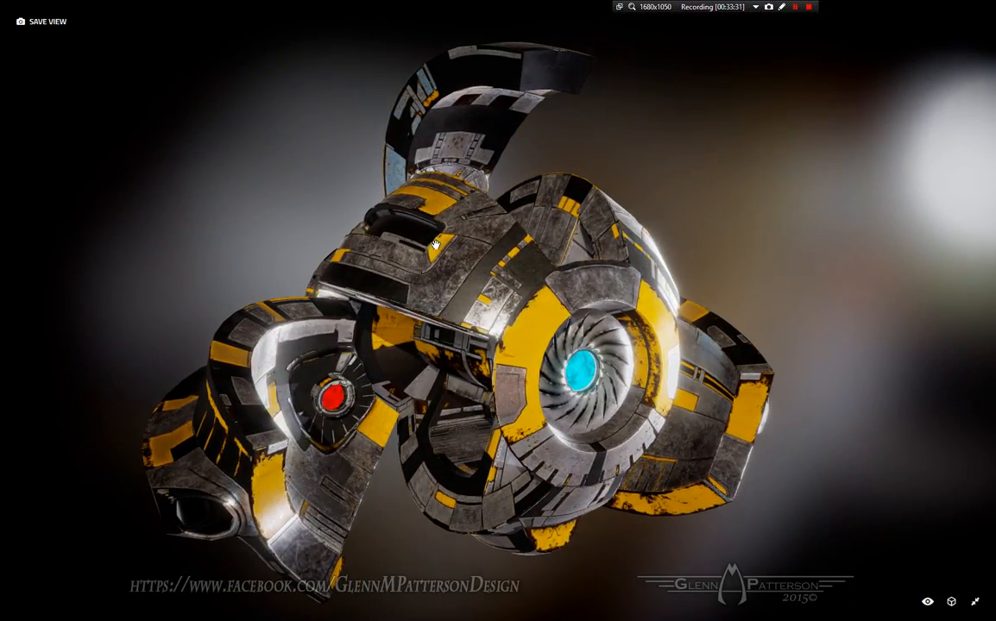
drag(810, 241, 792, 194)
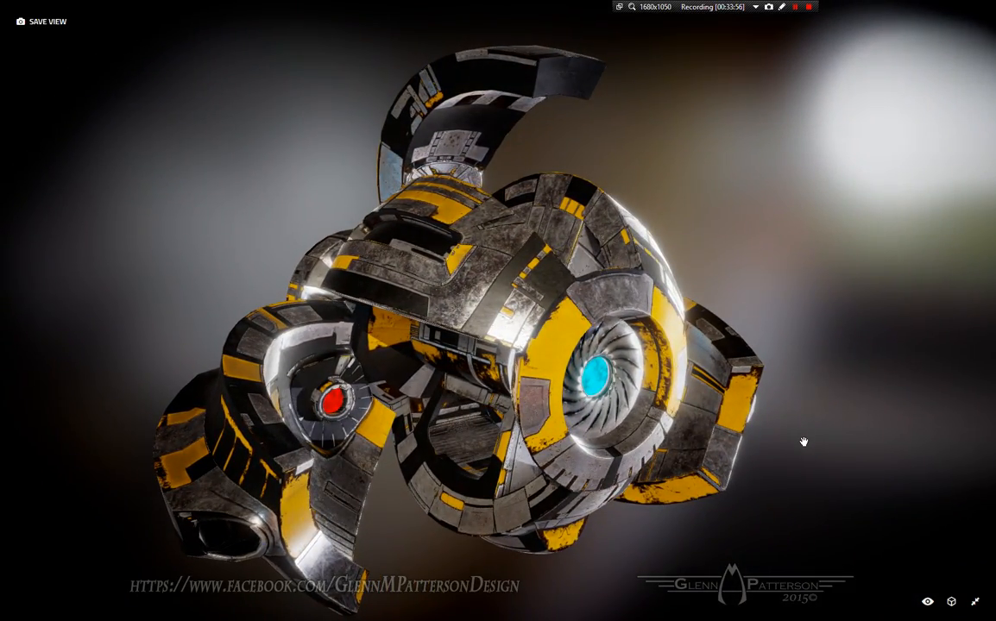